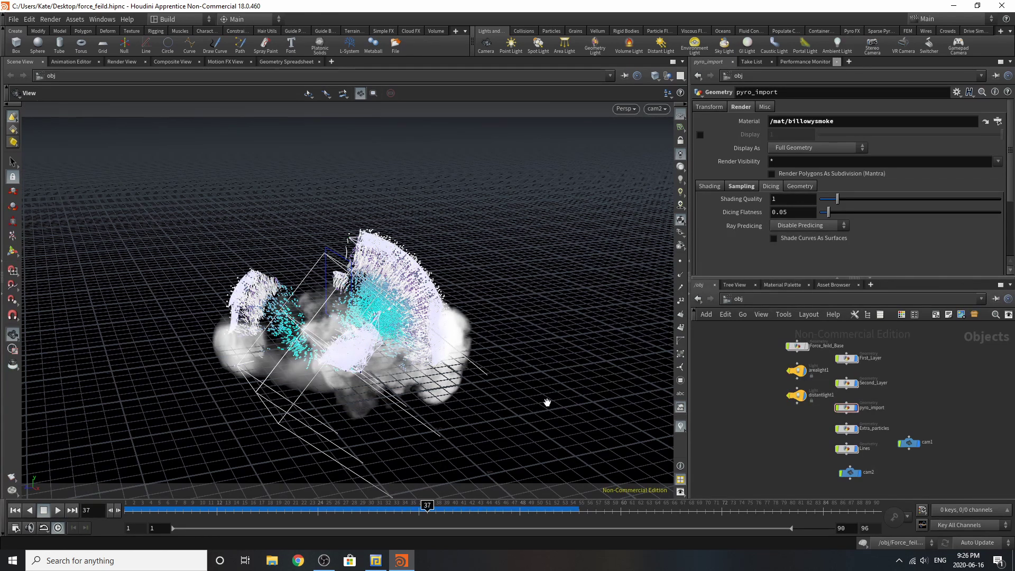
- Inspect the light and transform settings of arealight1 and distantlight1
scroll(804, 370, "up", 3)
left_click(793, 390)
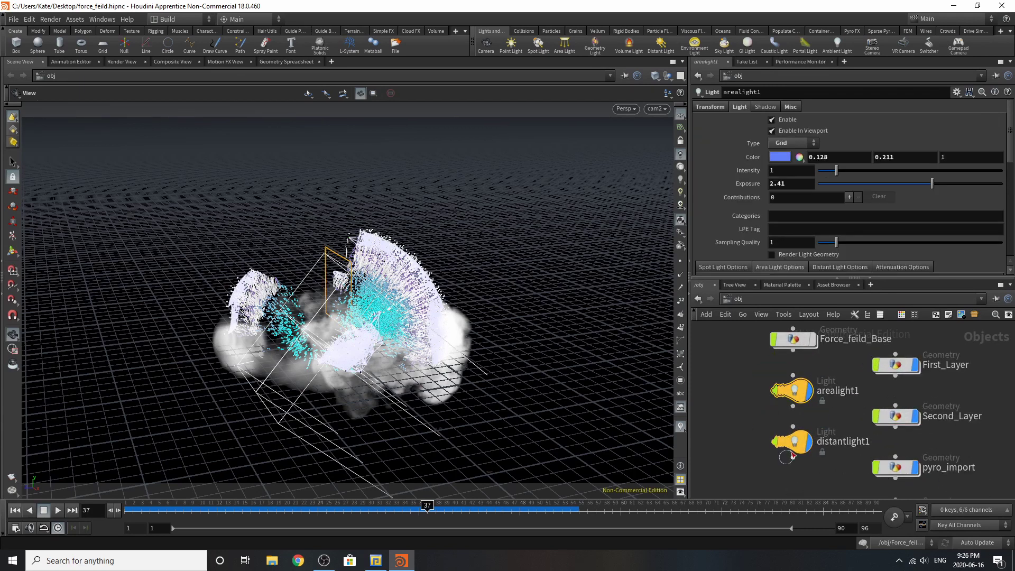
left_click(793, 457)
left_click(796, 447)
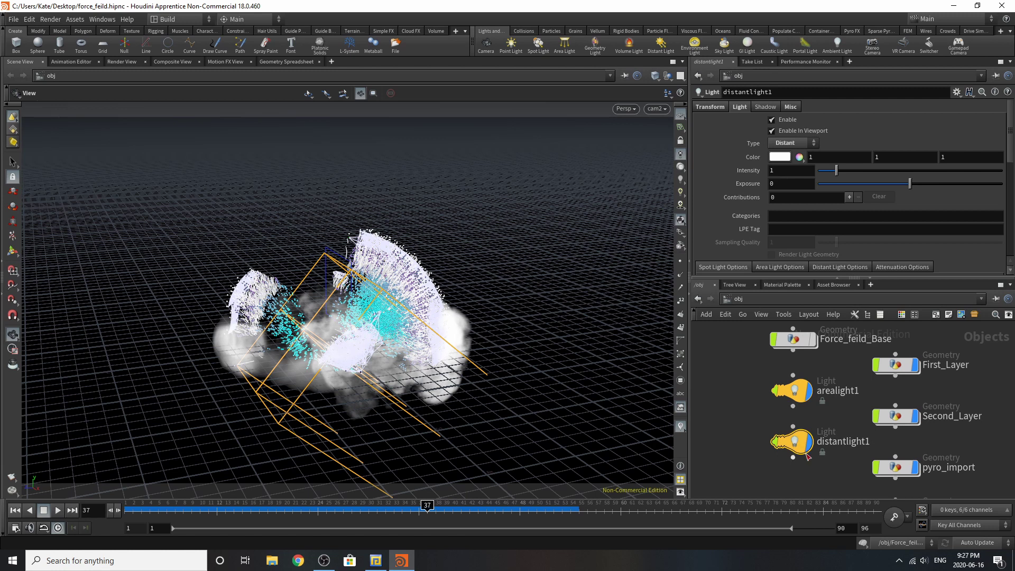
left_click(793, 391)
left_click(710, 107)
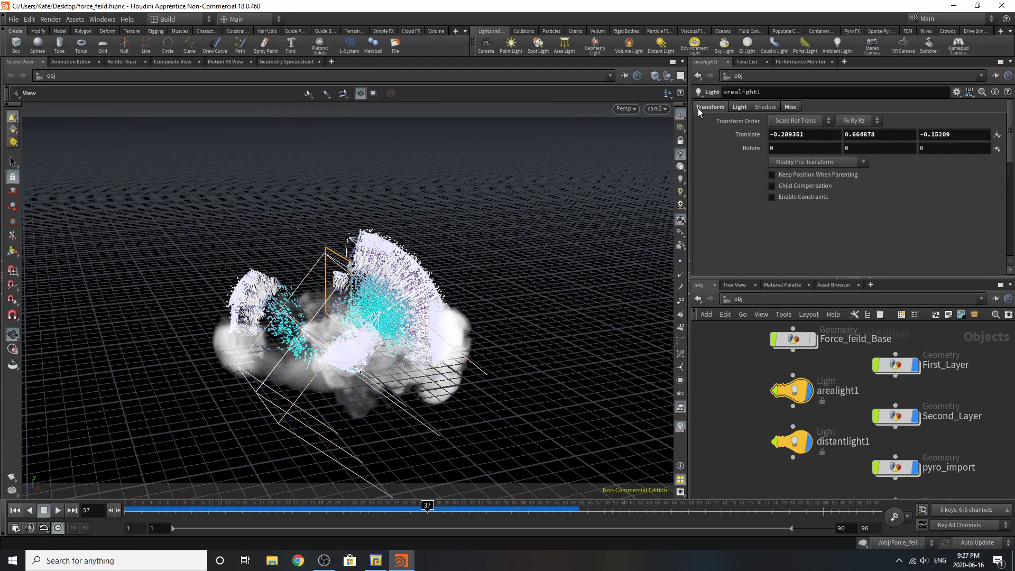
left_click(792, 443)
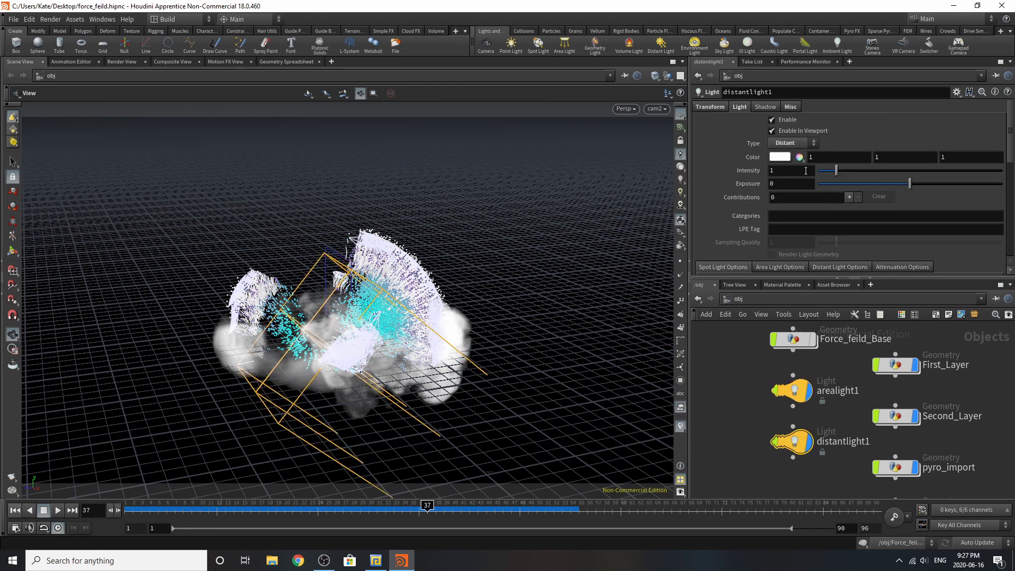
left_click(718, 108)
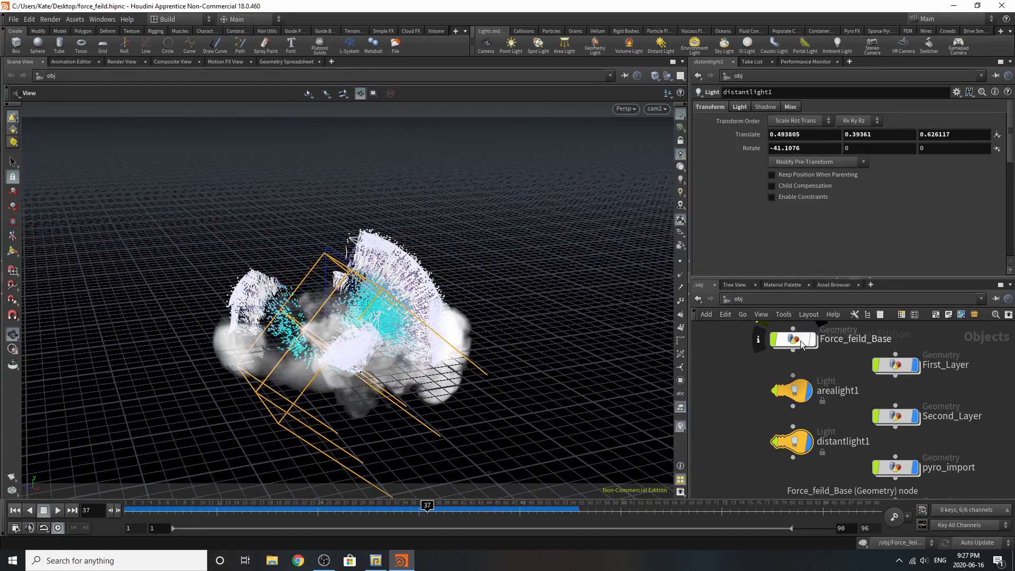
- Look inside the Force_feild_Base network, then return to the object level and check the object's render sampling settings
scroll(873, 435, "down", 4)
scroll(872, 381, "up", 5)
left_click(788, 405)
left_click_drag(788, 405, 801, 369)
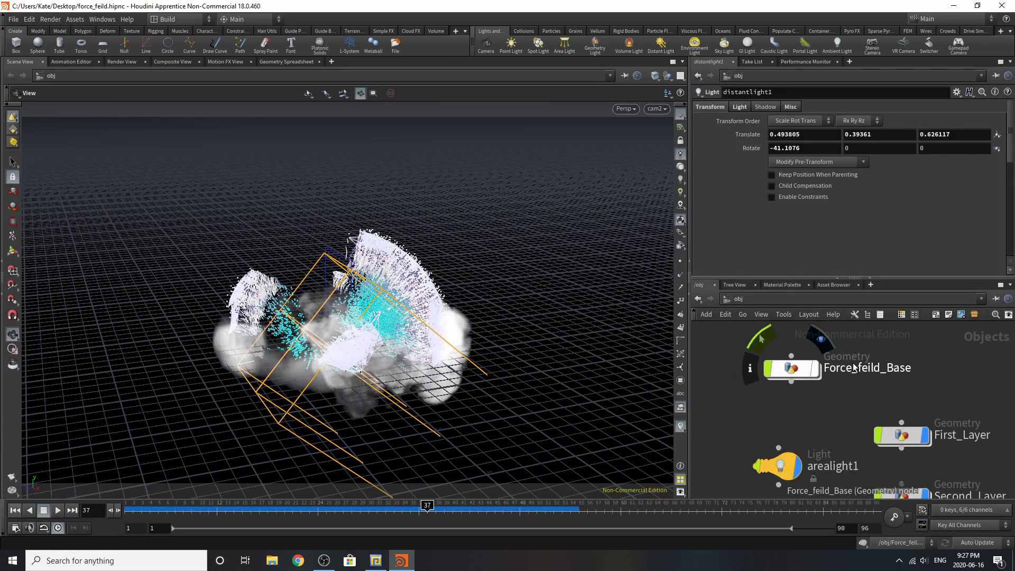
double_click(787, 368)
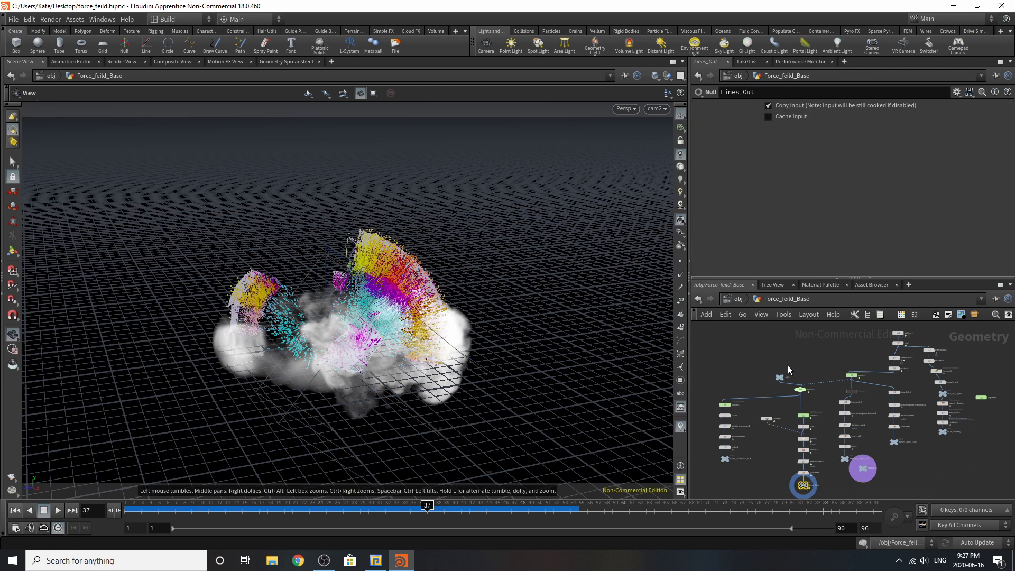
left_click(732, 299)
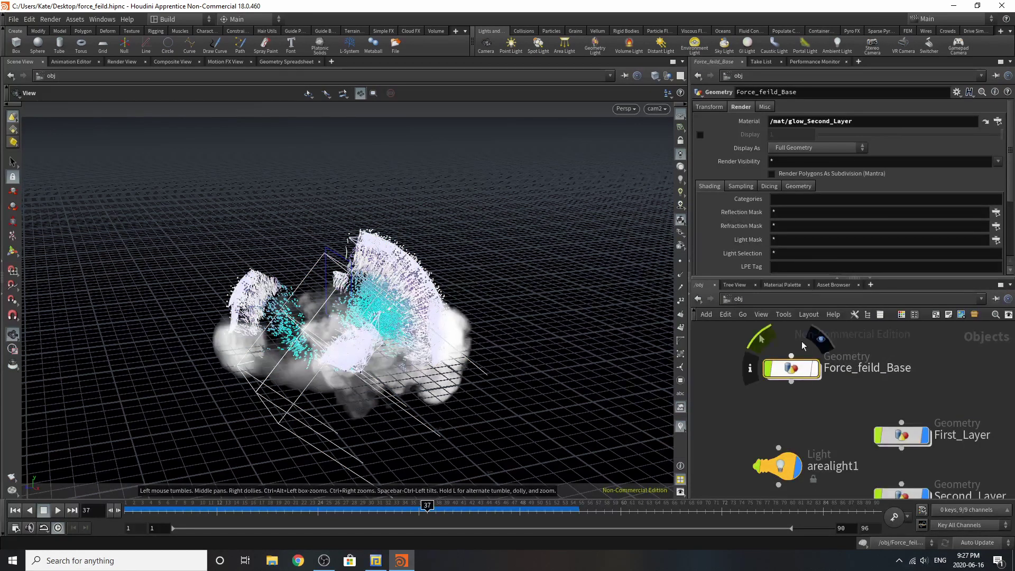
left_click(747, 188)
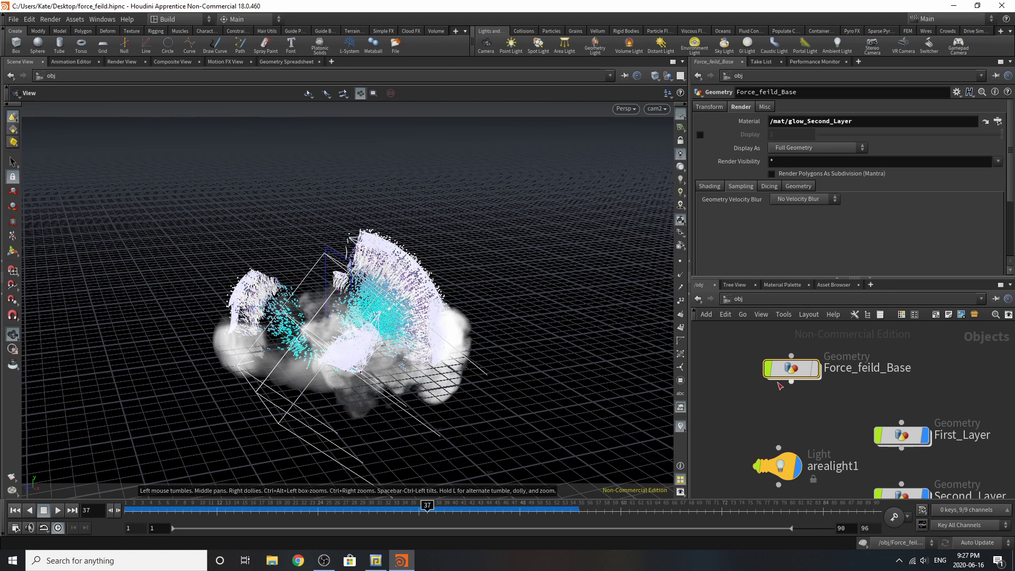
- Enter the Force_feild_Base network and display the sphere1 node with its parameters
scroll(795, 372, "down", 3)
scroll(832, 409, "down", 2)
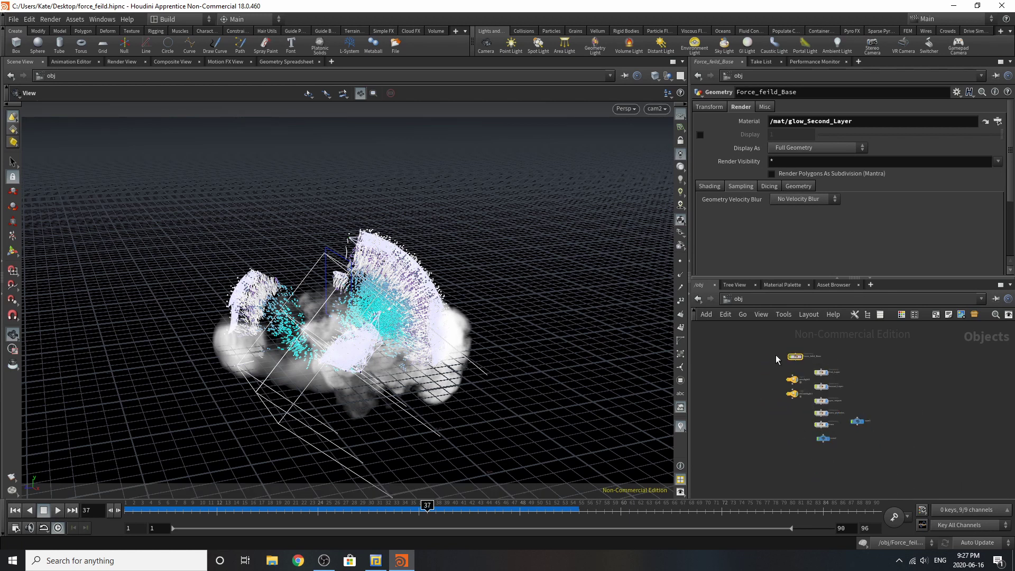
scroll(835, 395, "up", 2)
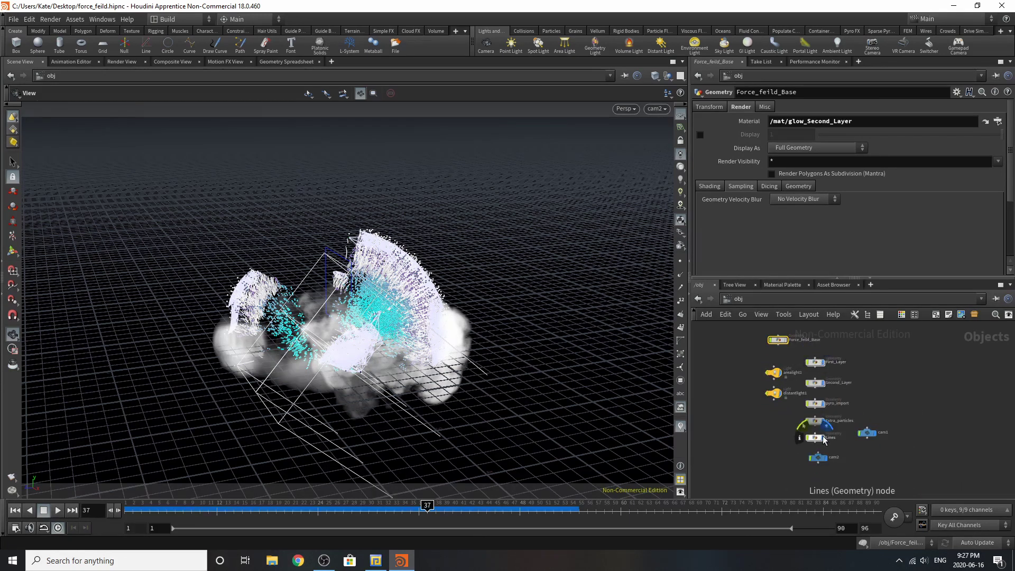
scroll(808, 391, "up", 4)
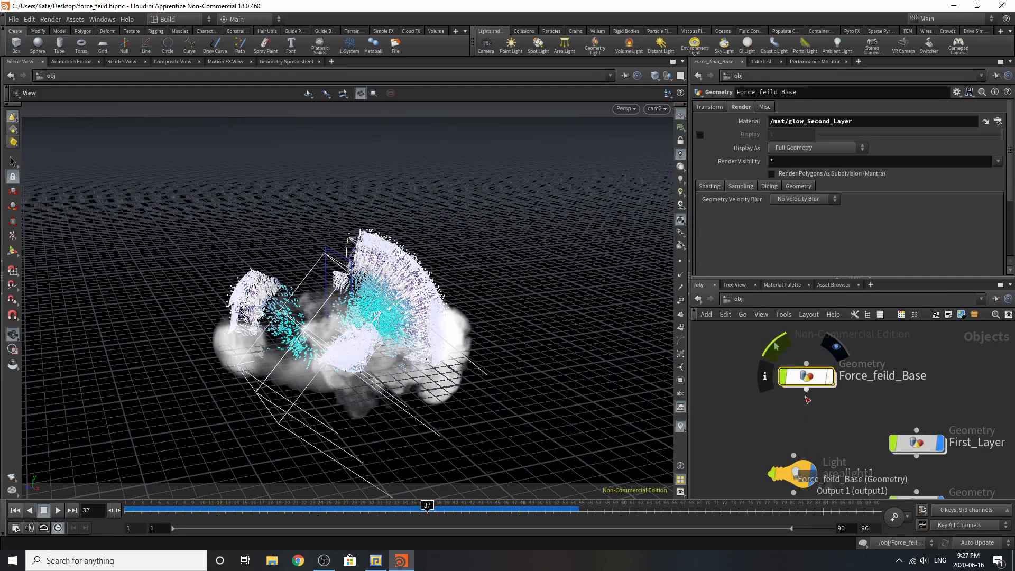
double_click(801, 376)
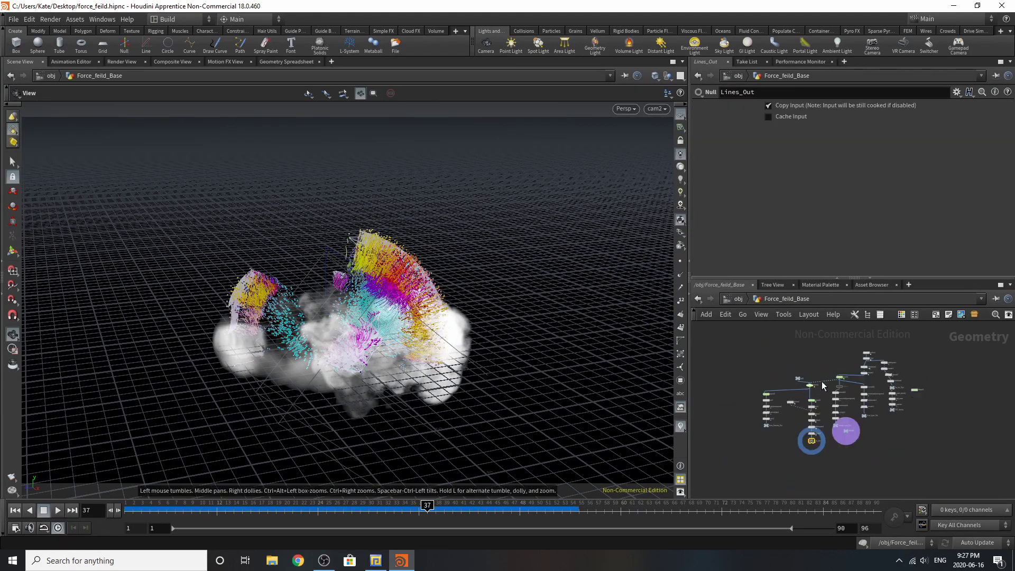
scroll(798, 363, "up", 5)
left_click(788, 371)
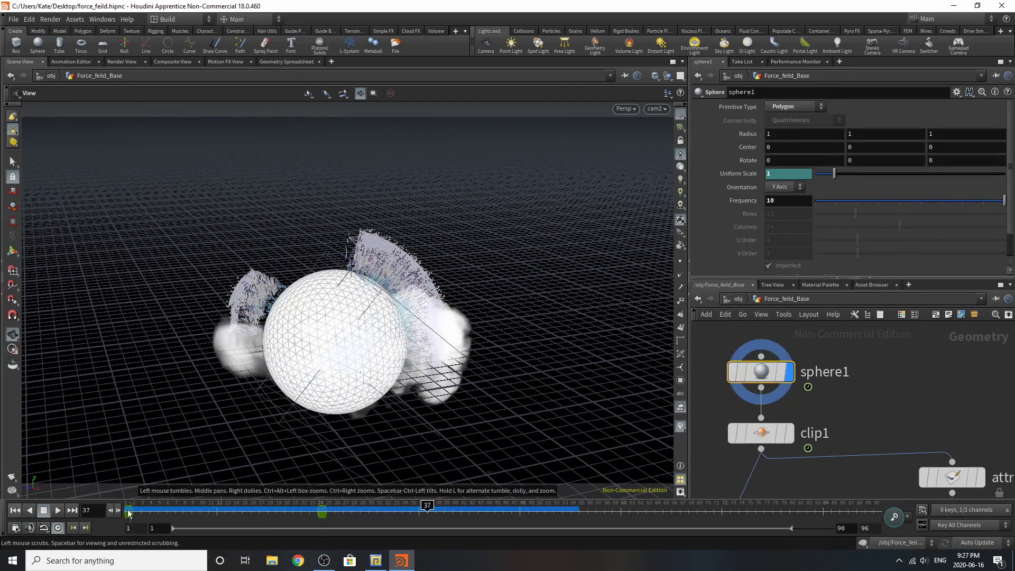
- Return to frame 1, hide the other objects in the viewport and play the sphere's scale animation
left_click(11, 513)
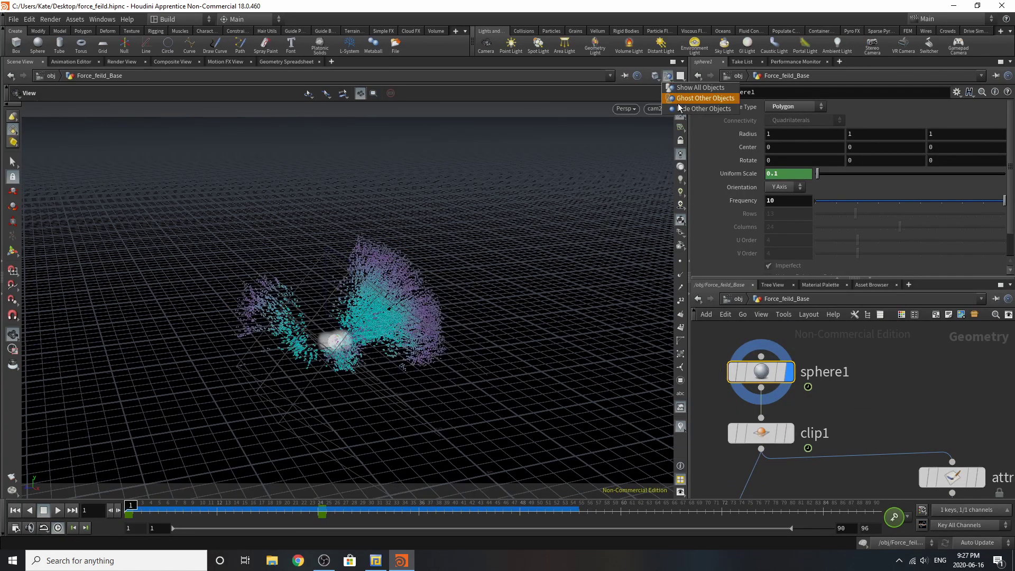
left_click_drag(393, 368, 358, 363)
left_click(53, 510)
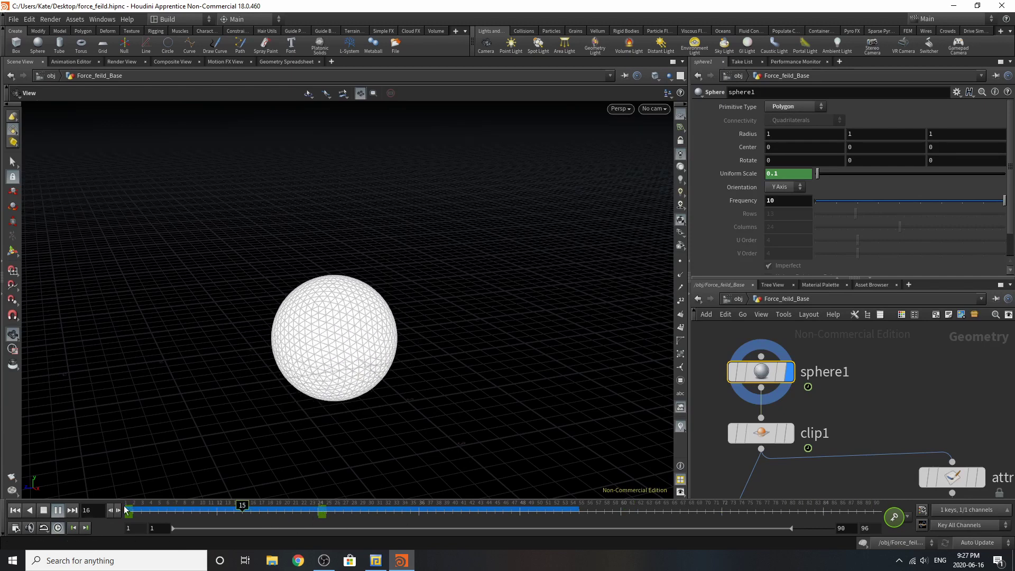
left_click(58, 510)
- Display the clip1 node, check its playback and examine the clipped hemisphere from several angles
left_click(789, 434)
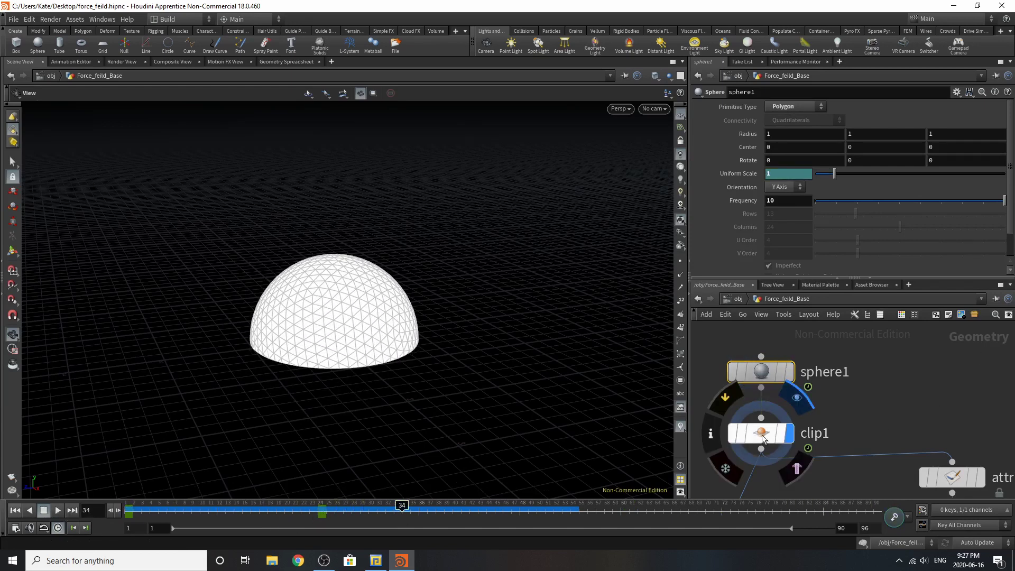
left_click(44, 511)
left_click(57, 510)
left_click(45, 511)
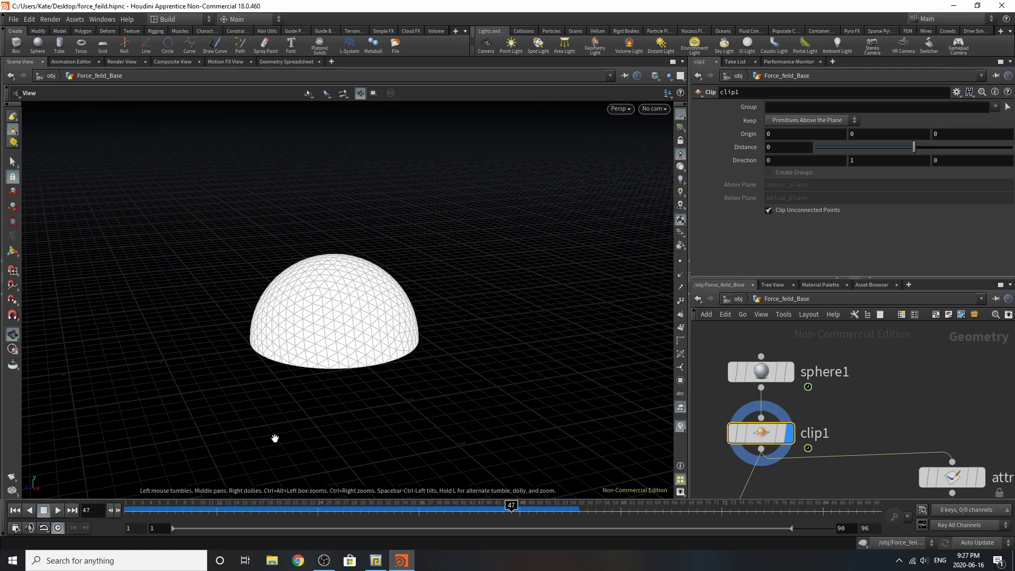
left_click_drag(331, 412, 335, 204)
left_click_drag(382, 357, 360, 411)
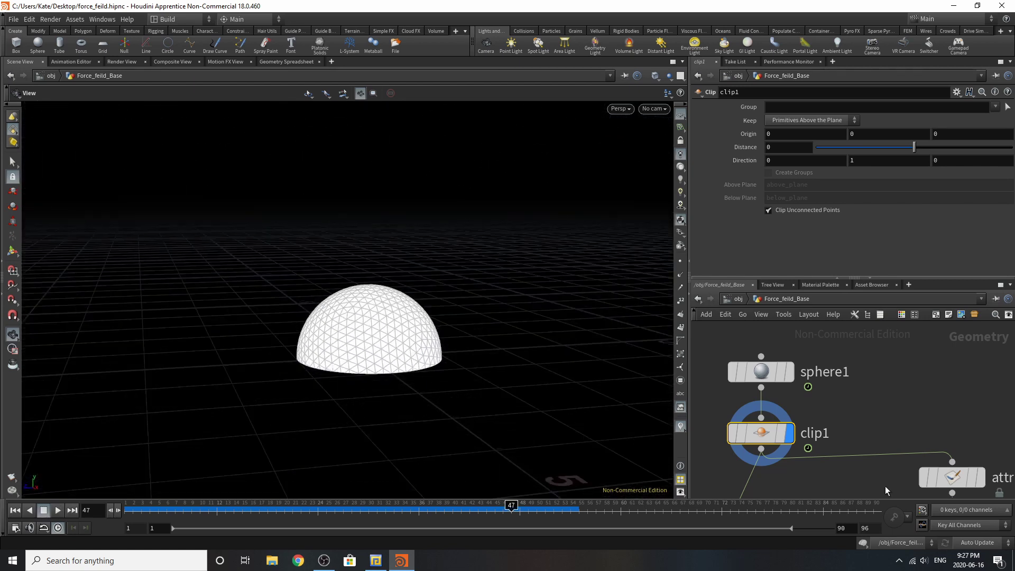
- Display the attribpaint1 node and examine the painted band around the base of the dome
scroll(841, 373, "down", 6)
scroll(834, 413, "up", 3)
scroll(808, 410, "down", 5)
scroll(877, 470, "up", 6)
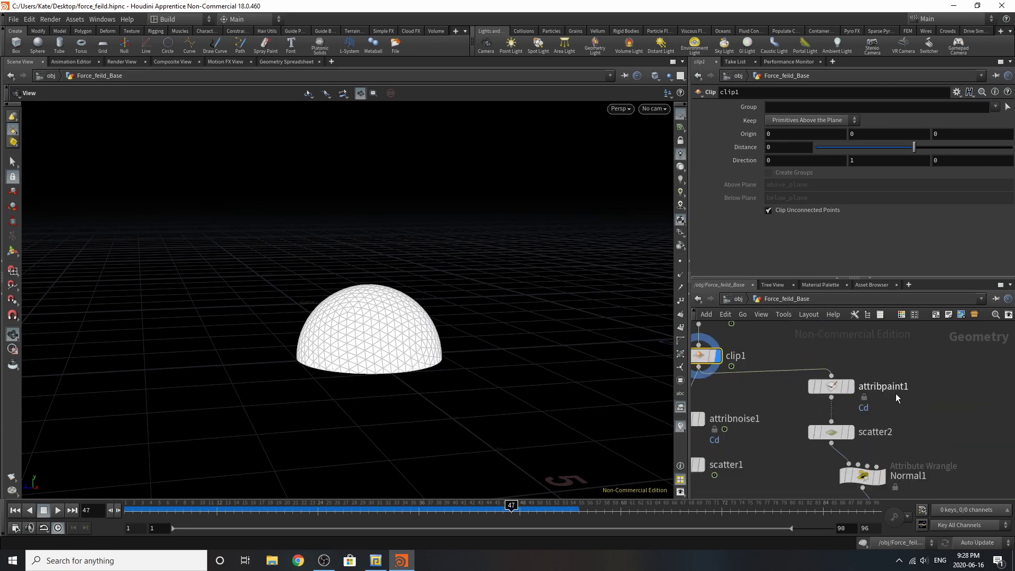
left_click(849, 385)
left_click(836, 386)
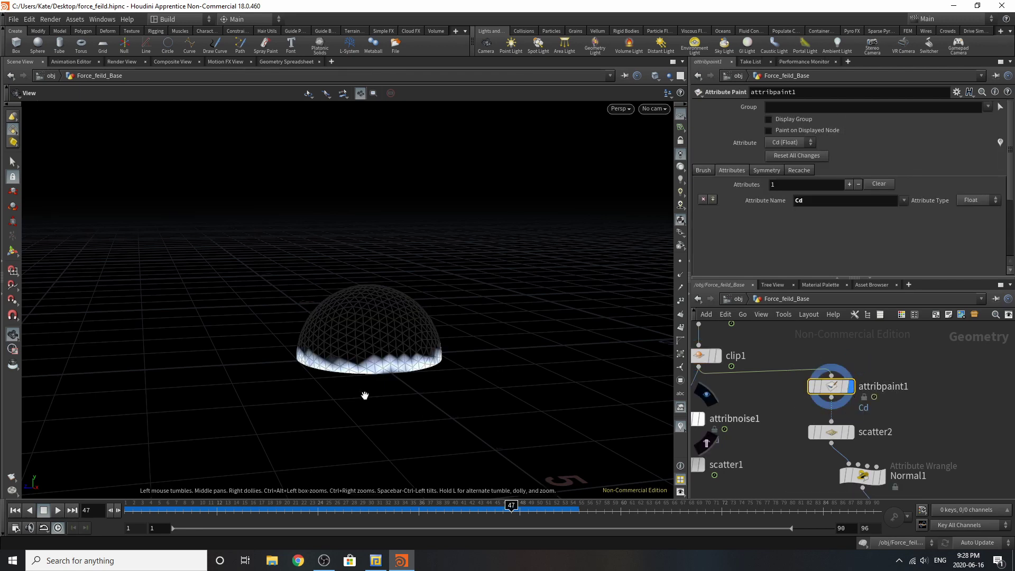
right_click_drag(357, 372, 551, 291)
left_click_drag(419, 313, 339, 313)
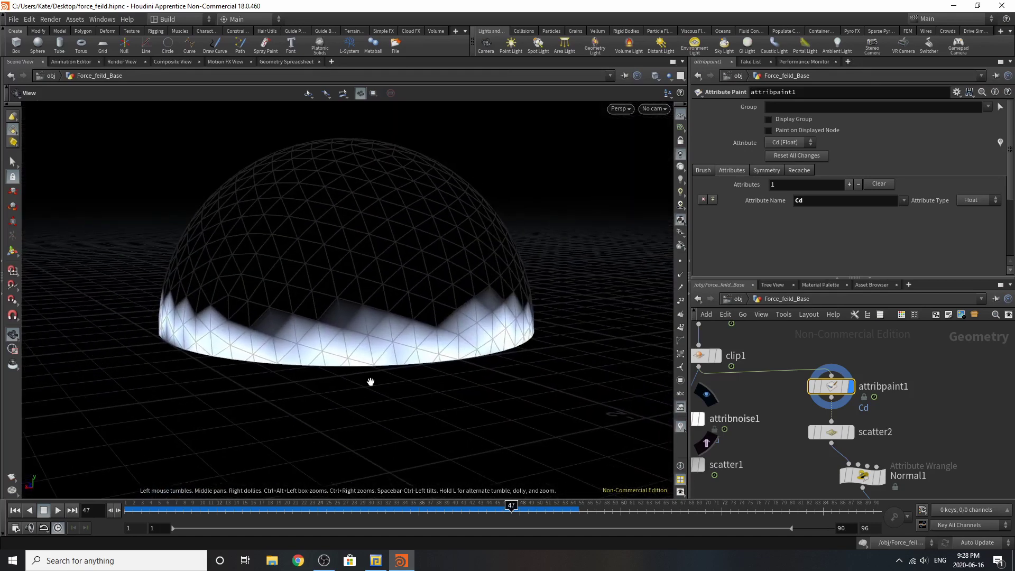
right_click_drag(555, 372, 411, 354)
left_click_drag(417, 332, 447, 343)
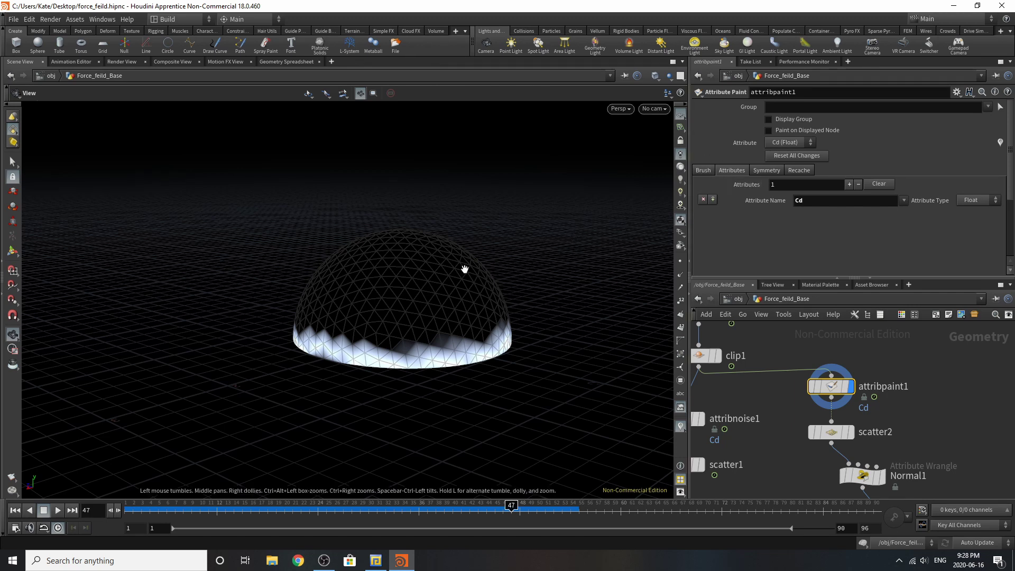
- Activate the attribpaint1 paint tool, revert its Attribute Name to the default and set it back to Cd
key("Return")
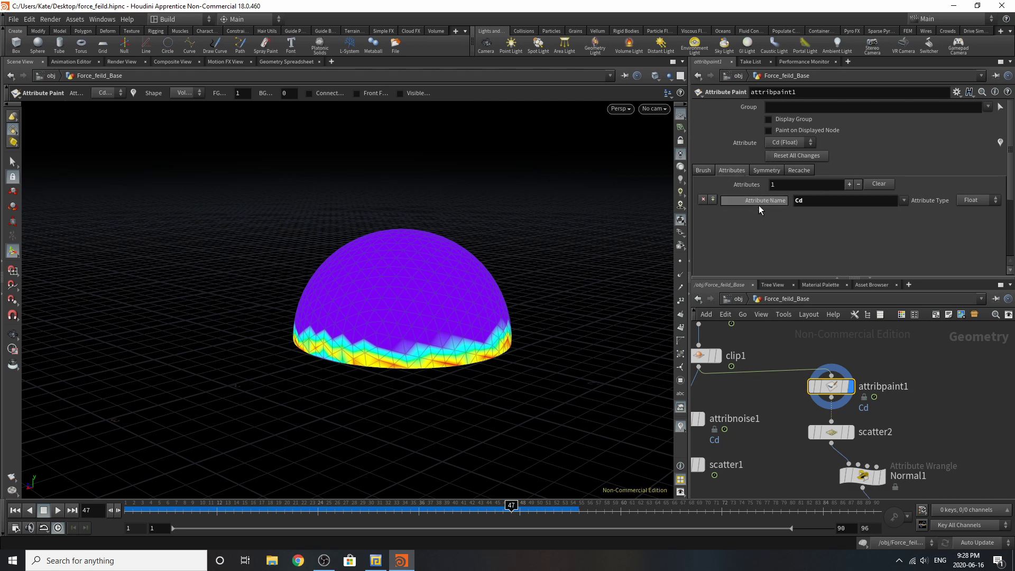
right_click(811, 204)
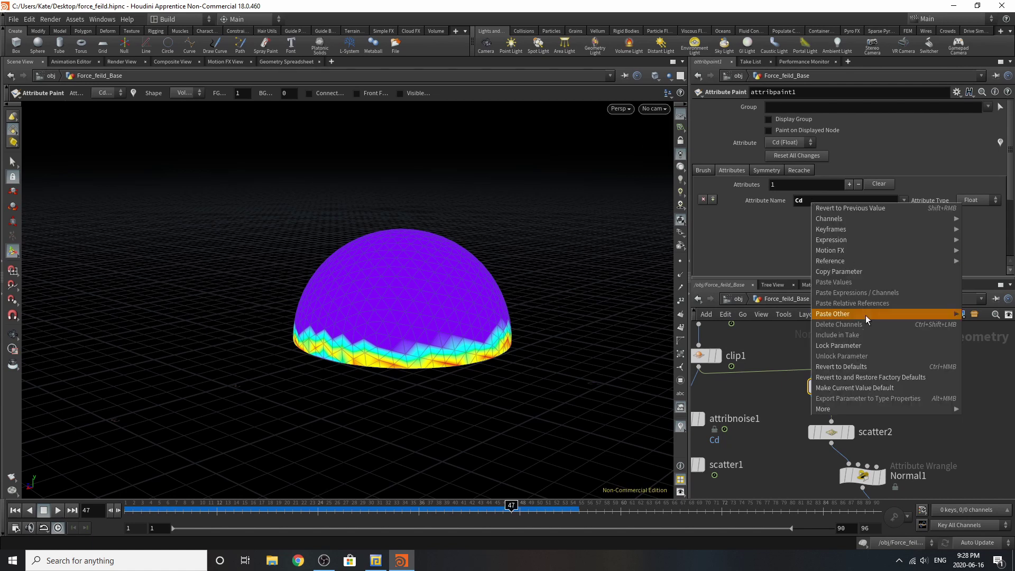
mouse_move(844, 313)
left_click(849, 366)
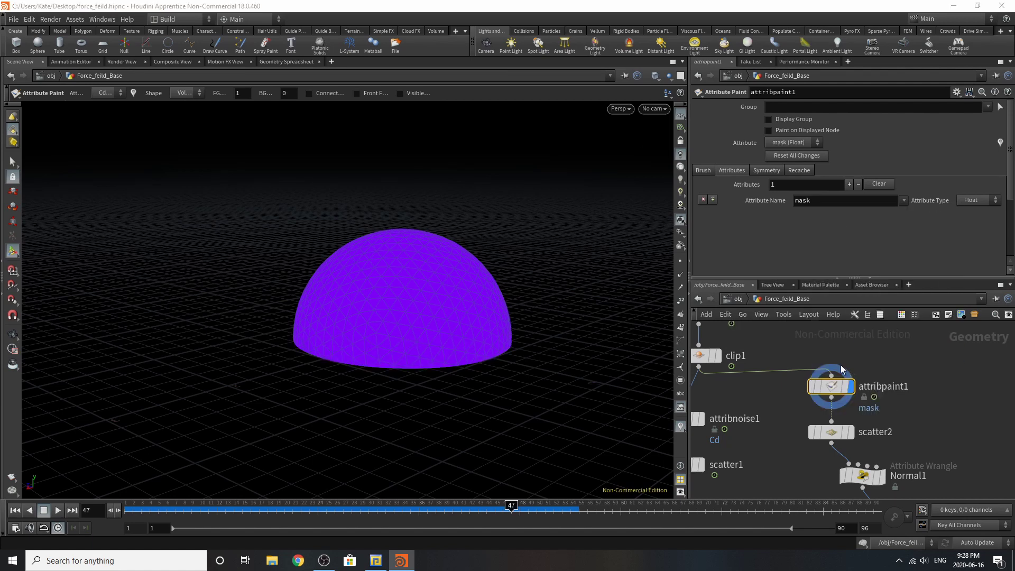
double_click(806, 201)
type("Cd")
key("Return")
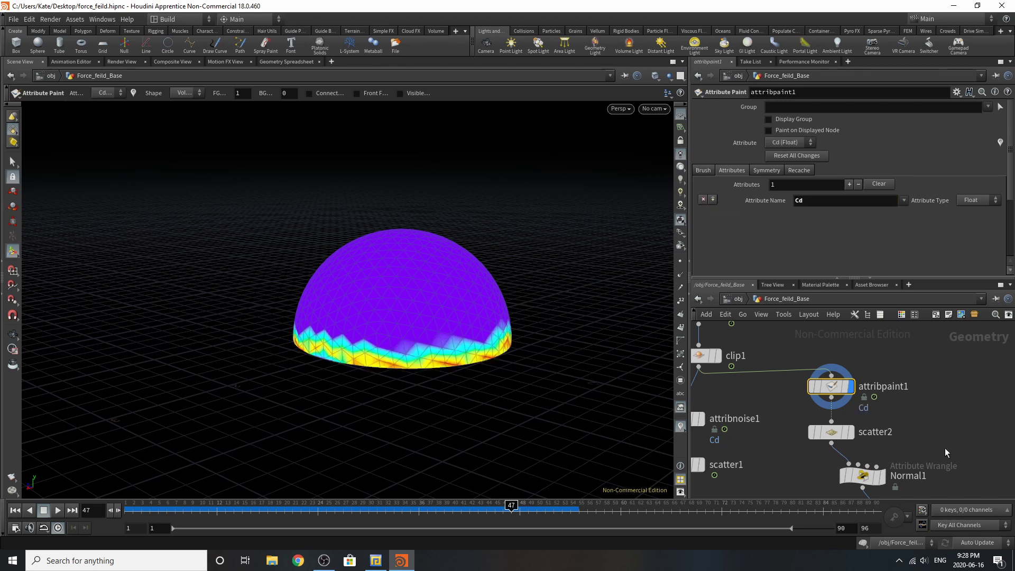
- Display the scatter2 node and review its density attribute, point count and relax settings
left_click(833, 434)
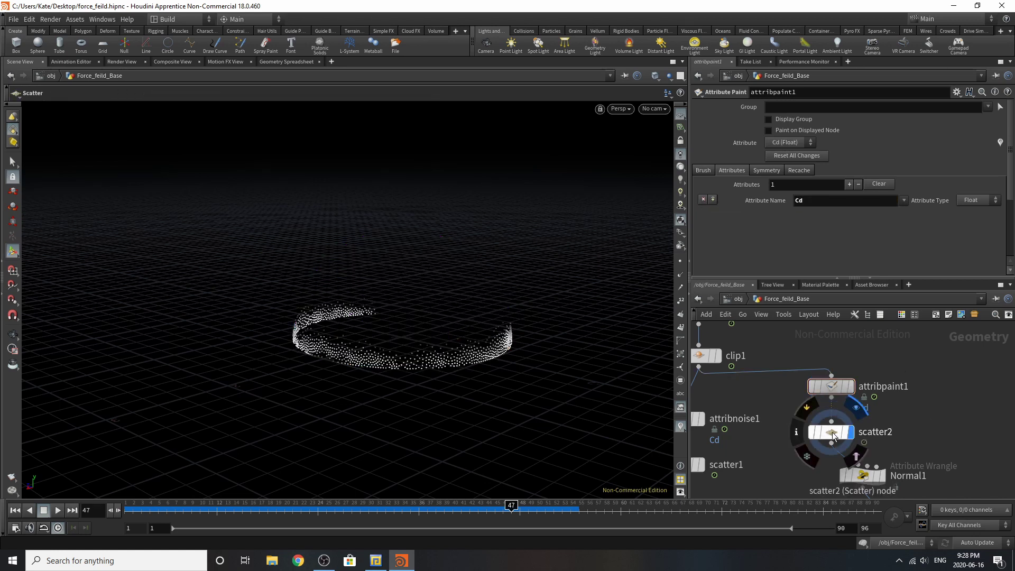
left_click(832, 432)
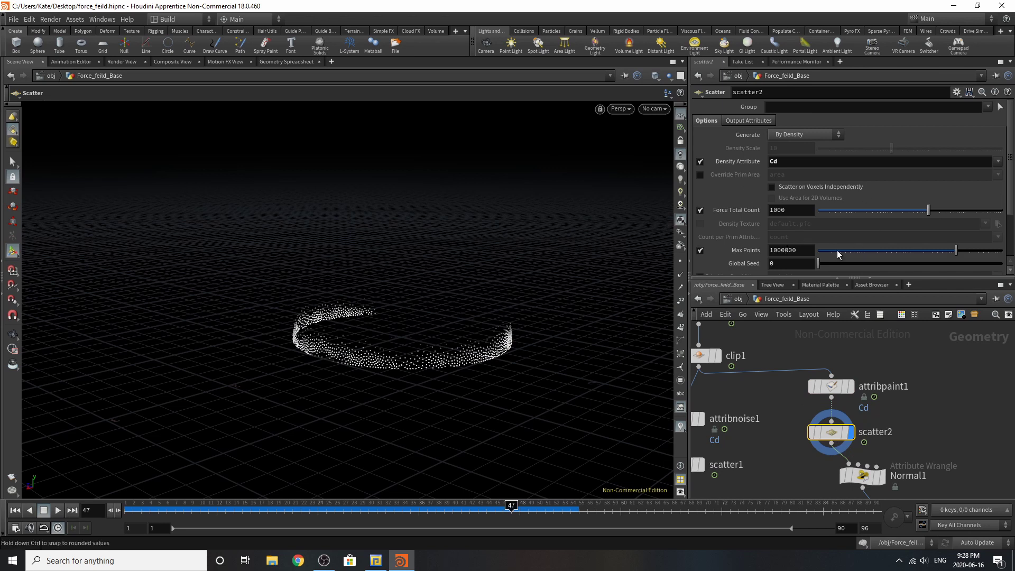
scroll(776, 159, "down", 1)
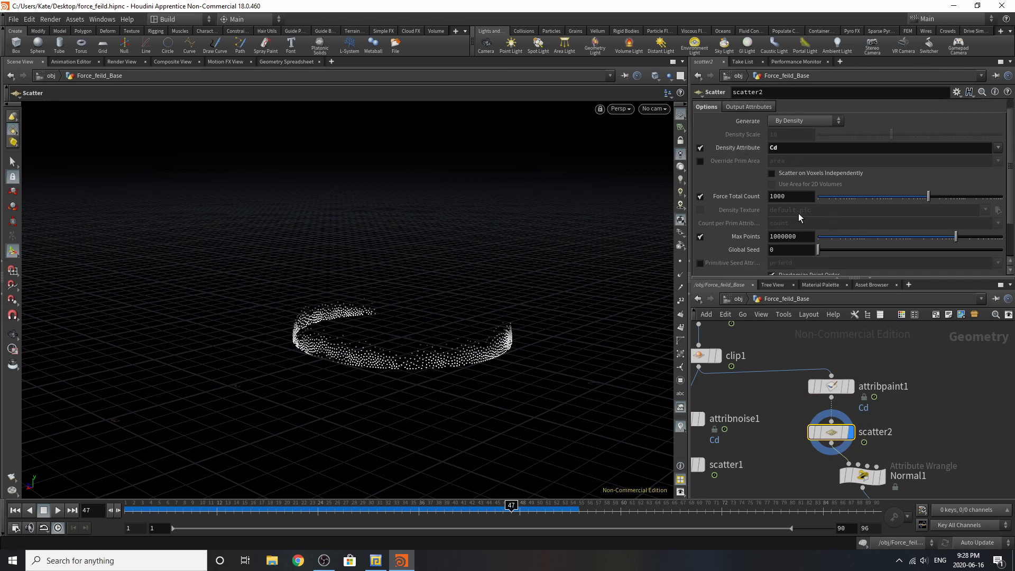
scroll(805, 228, "down", 4)
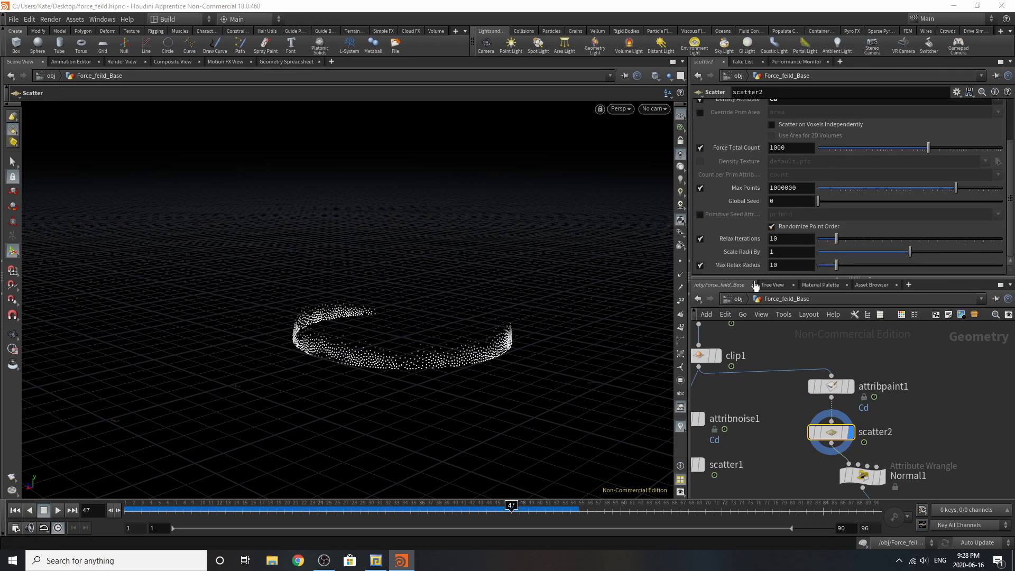
- Display the Normal1 wrangle with point normals turned on and examine the direction of the normals from above
scroll(845, 418, "down", 3)
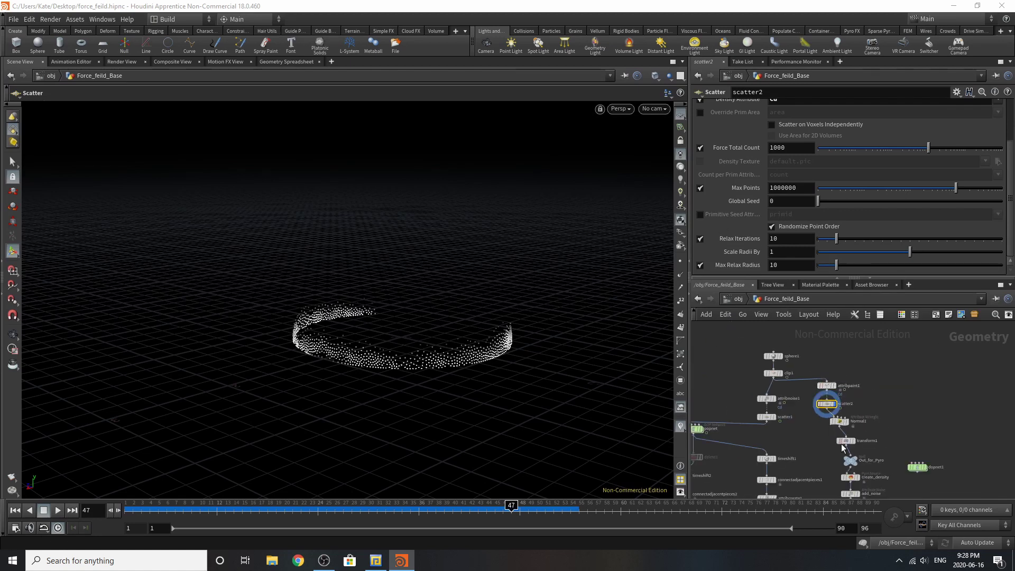
scroll(867, 386, "up", 4)
left_click(859, 378)
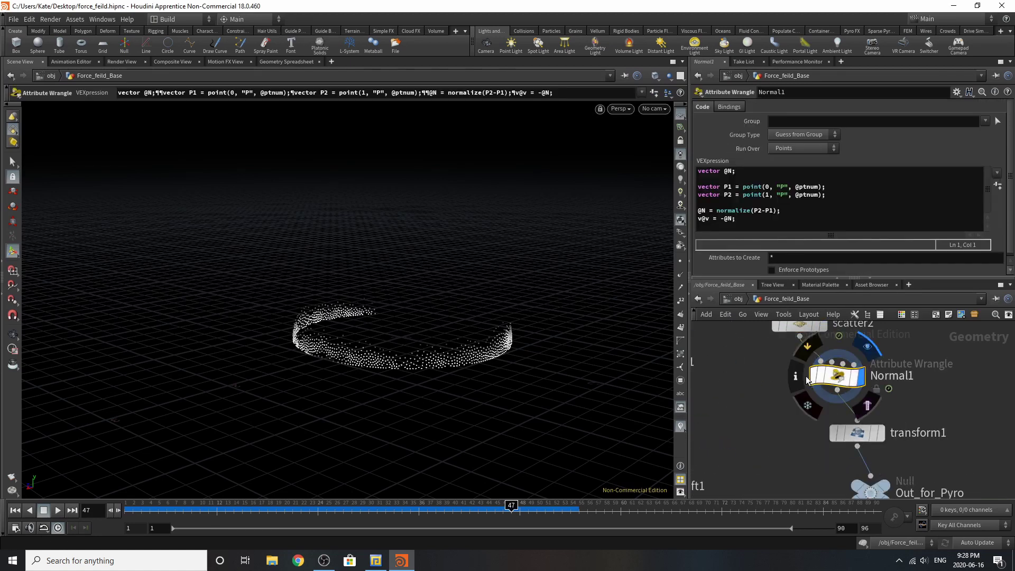
left_click(680, 278)
key("Escape")
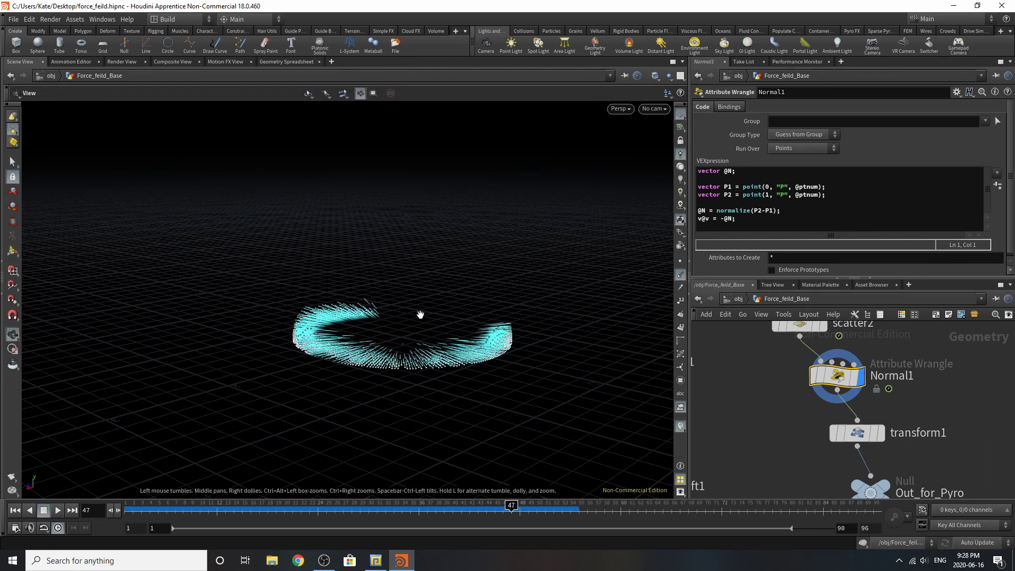
left_click_drag(419, 319, 456, 287)
key("Return")
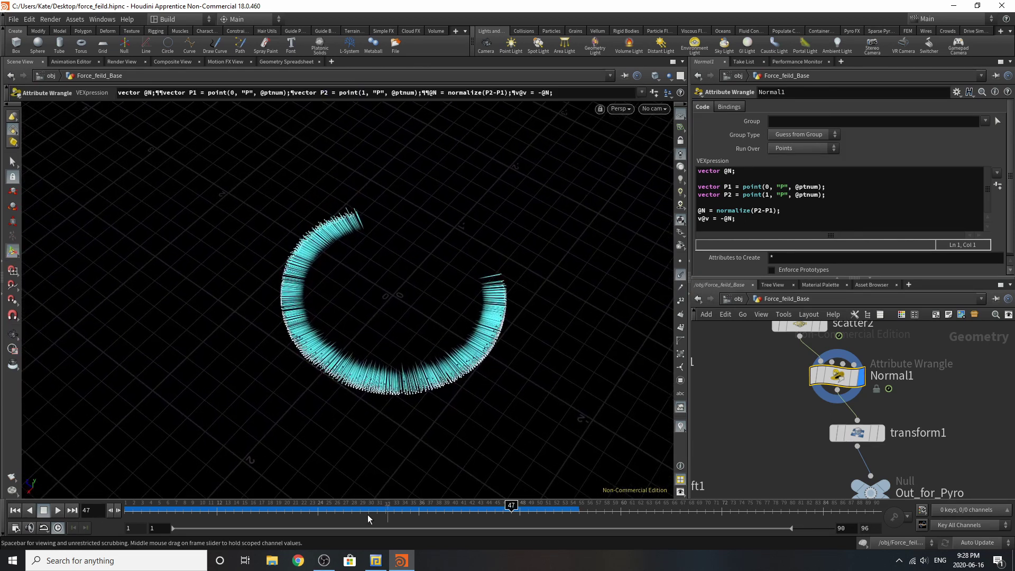
- Go to frame 30, swap the point normals display for point trails and examine the direction of the points' velocity
left_click(131, 507)
left_click_drag(131, 507, 368, 508)
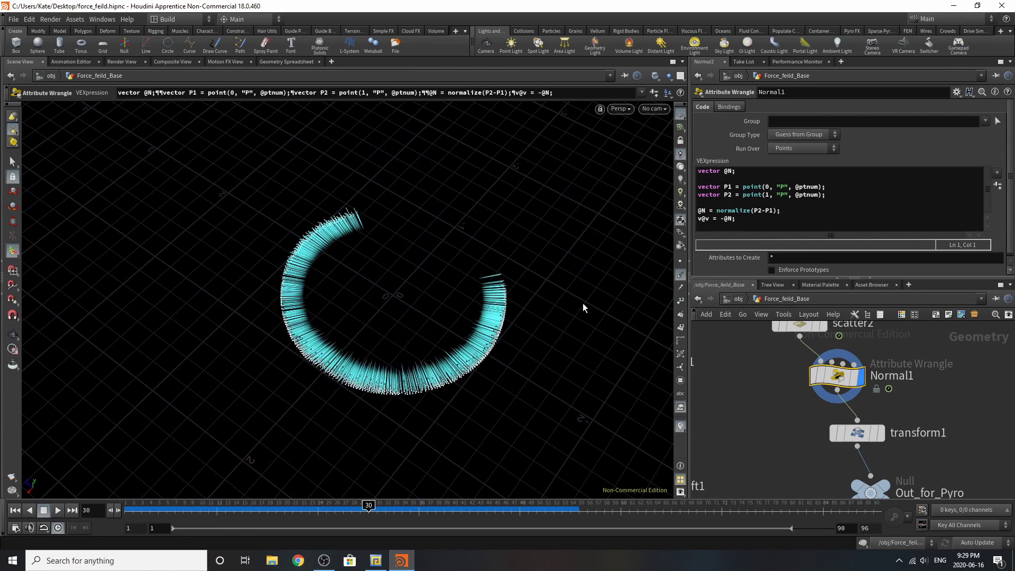
left_click(679, 276)
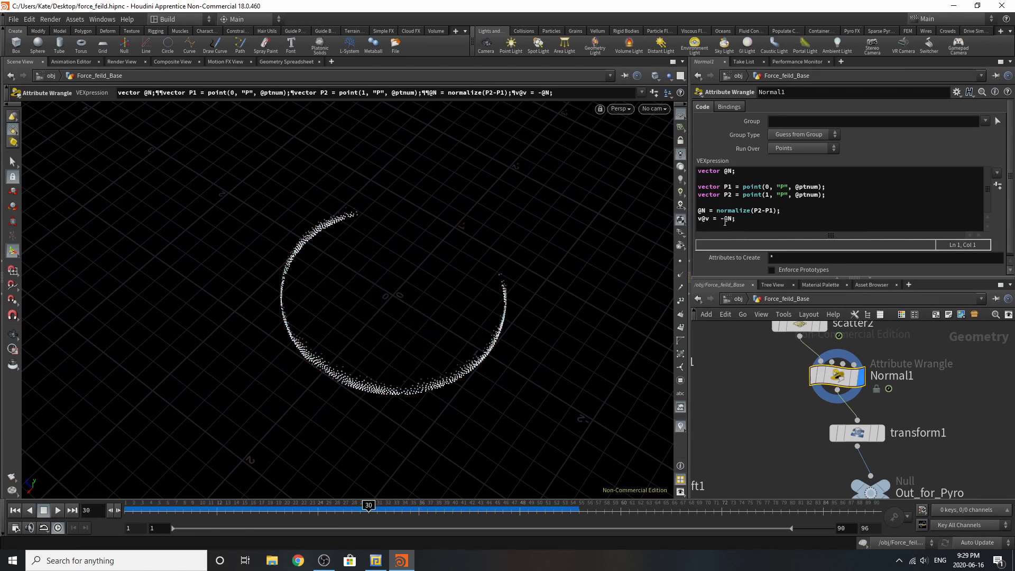
left_click(681, 288)
key("Escape")
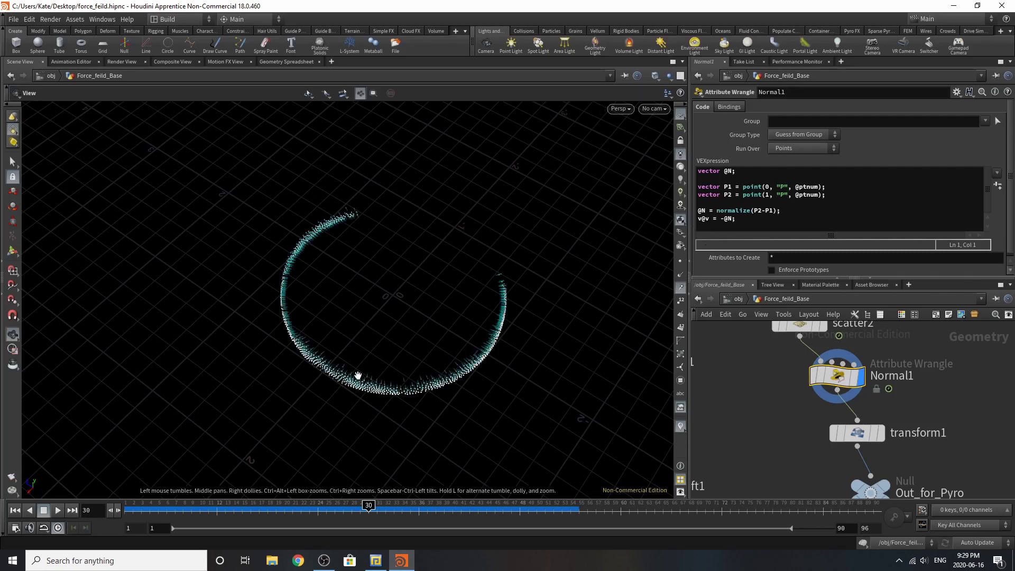
left_click_drag(378, 374, 455, 356)
key("Return")
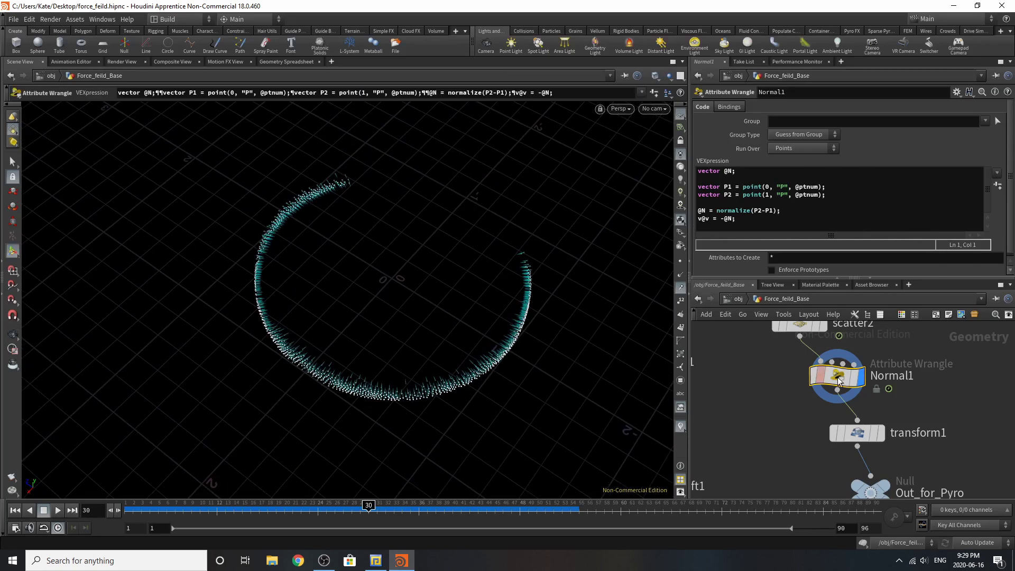
- Display the transform1 node and play its scale animation from the first frame
scroll(893, 414, "down", 2)
left_click(857, 396)
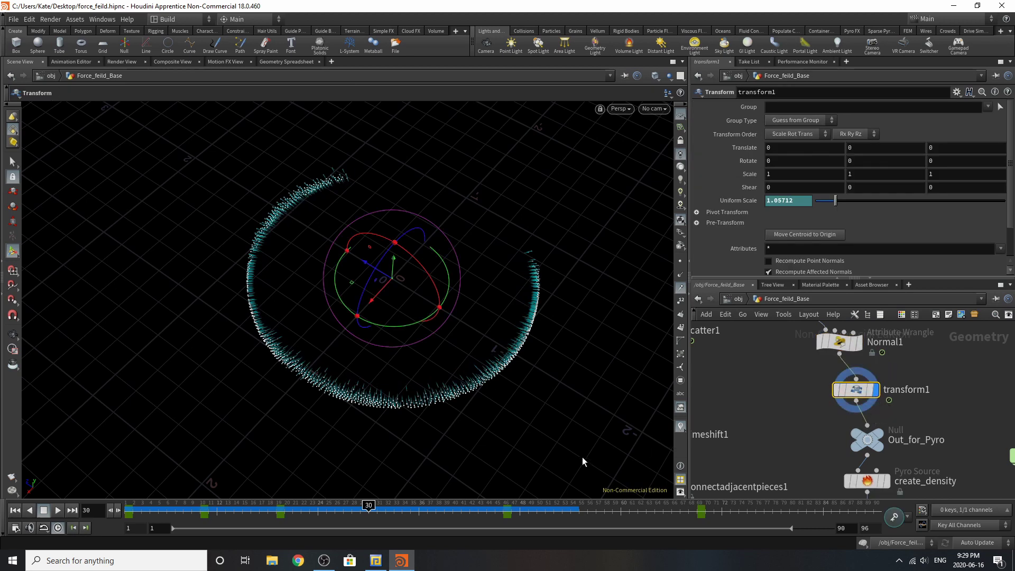
left_click(15, 510)
left_click(58, 510)
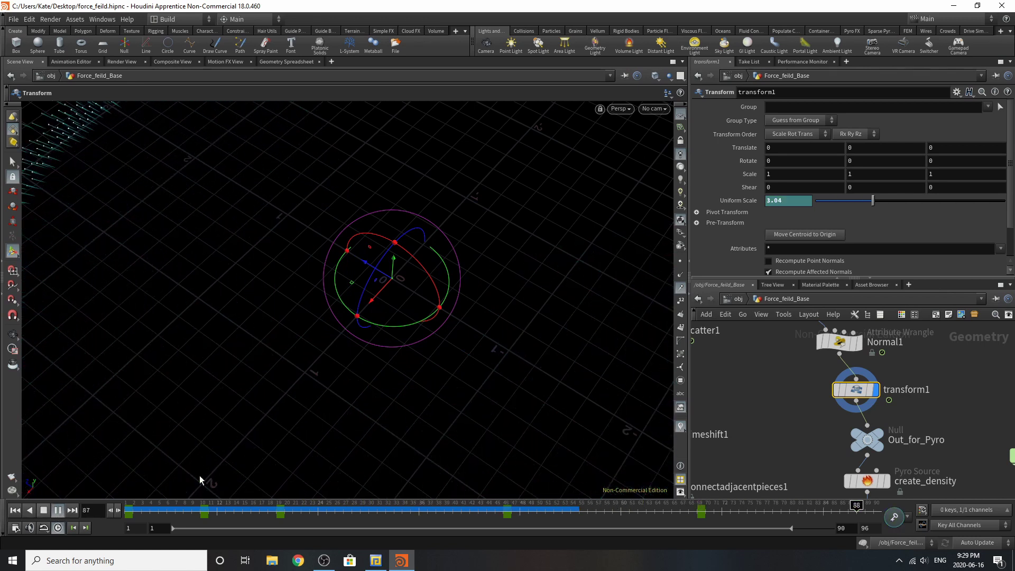
right_click_drag(270, 429, 125, 378, "alt")
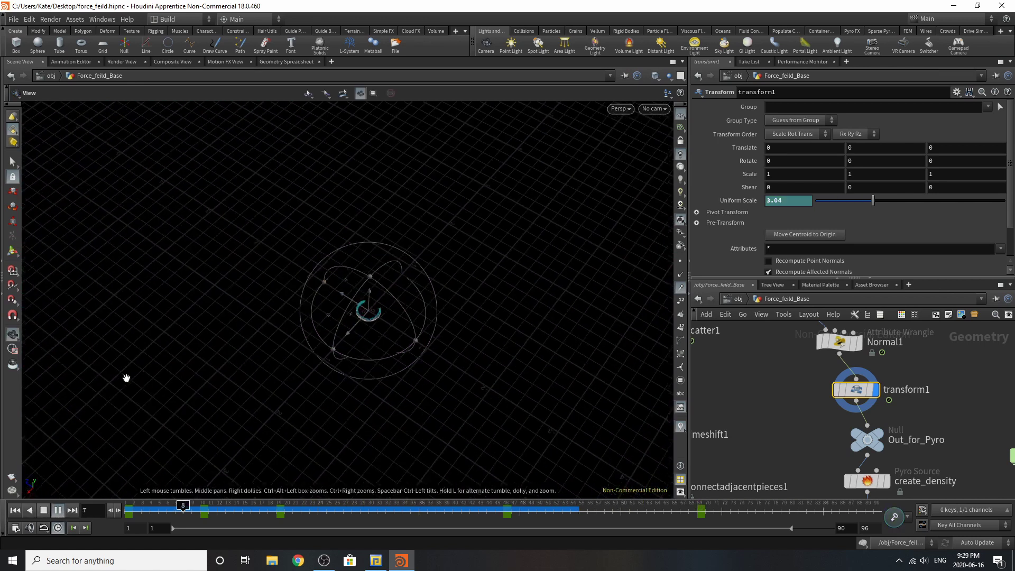
left_click(58, 509)
- Go to frame 15 and look over the network branches around transform1, from the scatter nodes to the pyro source chain
left_click_drag(206, 505, 242, 505)
scroll(925, 414, "down", 6)
scroll(869, 392, "up", 4)
scroll(824, 424, "up", 1)
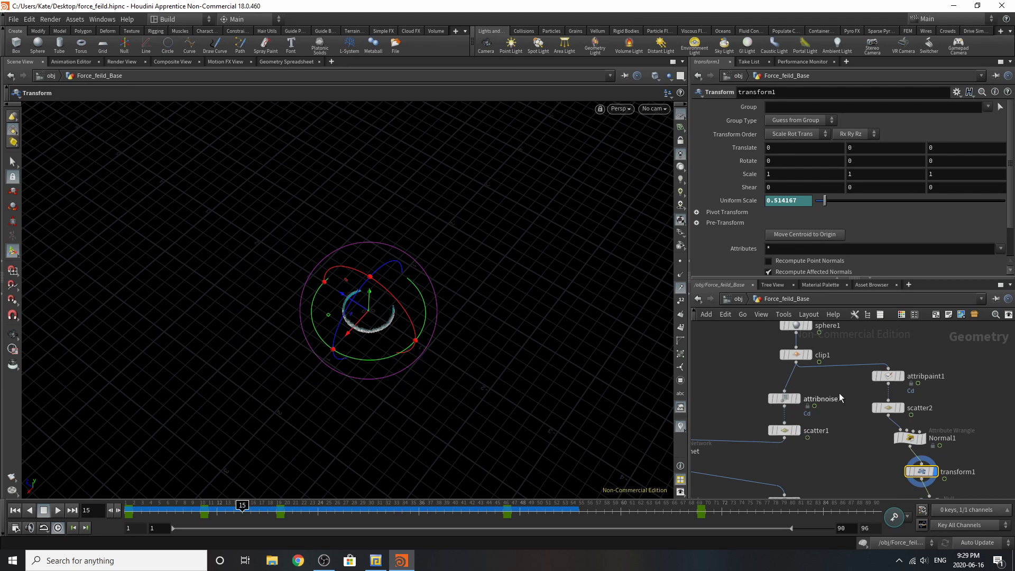
scroll(846, 402, "down", 3)
scroll(814, 410, "up", 3)
scroll(814, 399, "down", 3)
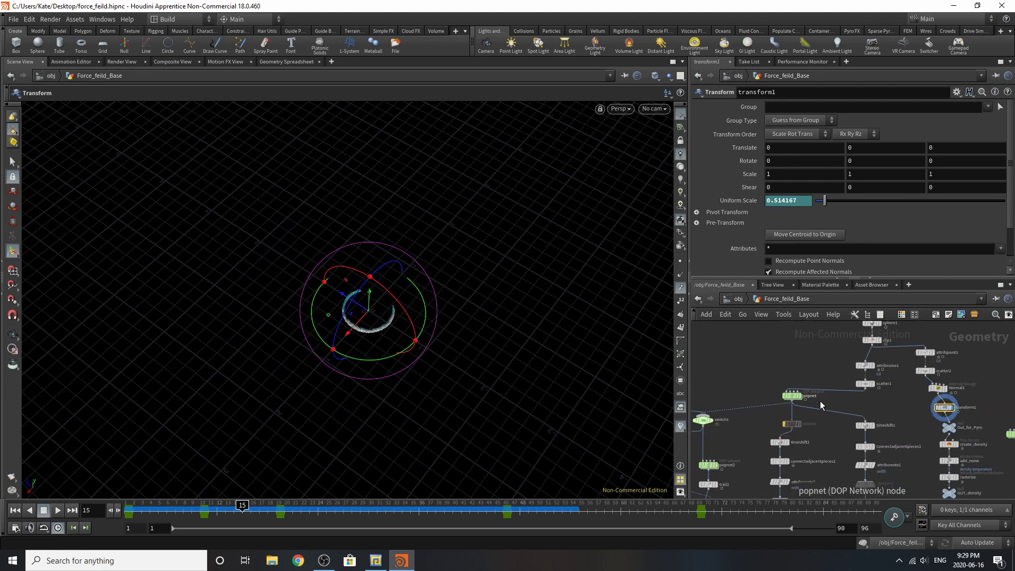
scroll(867, 413, "up", 3)
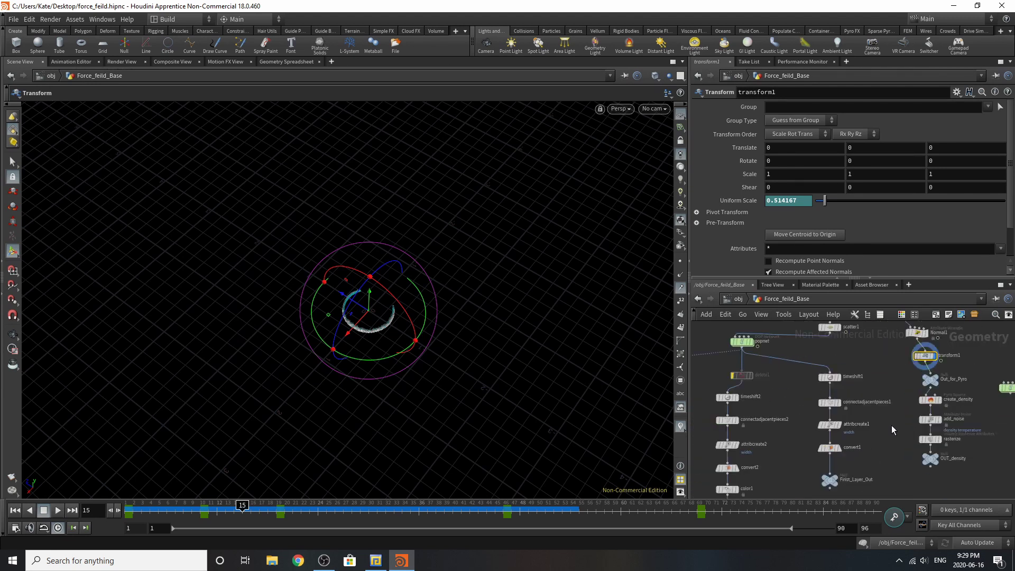
scroll(899, 428, "down", 2)
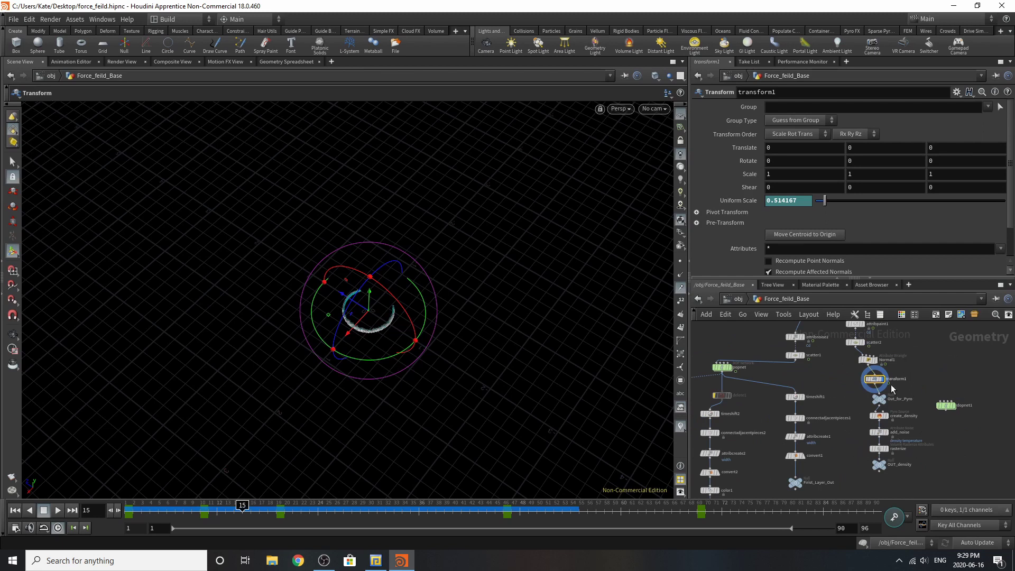
scroll(891, 391, "up", 2)
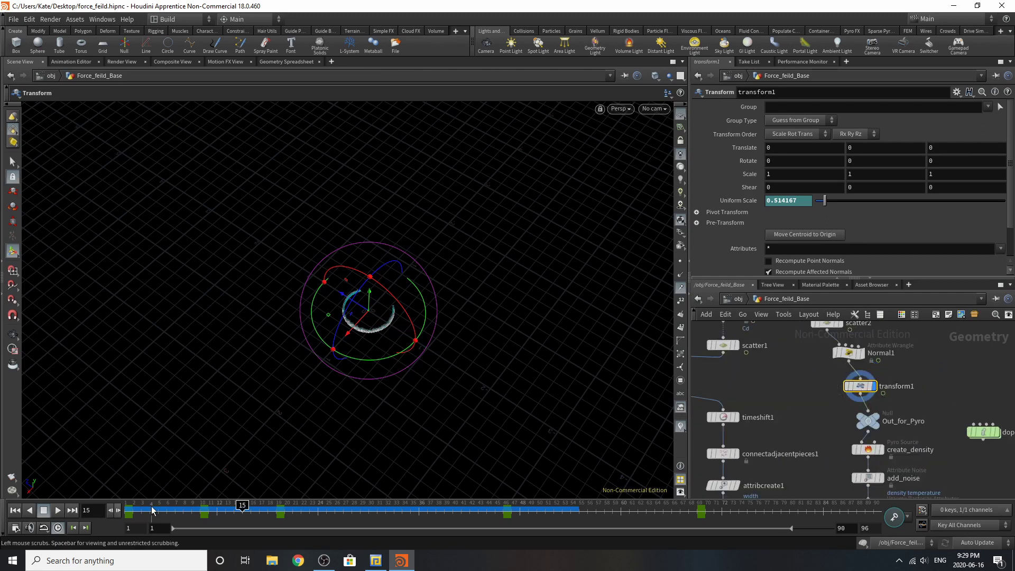
- Step through the transform1 Uniform Scale keyframes at frames 1, 10, 19, 46 and 69
left_click_drag(152, 509, 115, 510)
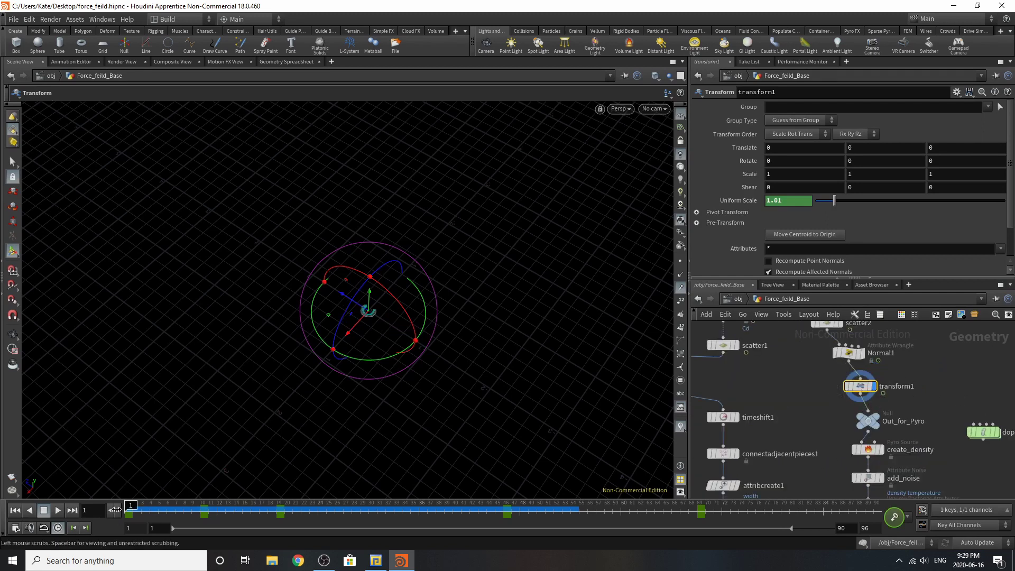
left_click(203, 518)
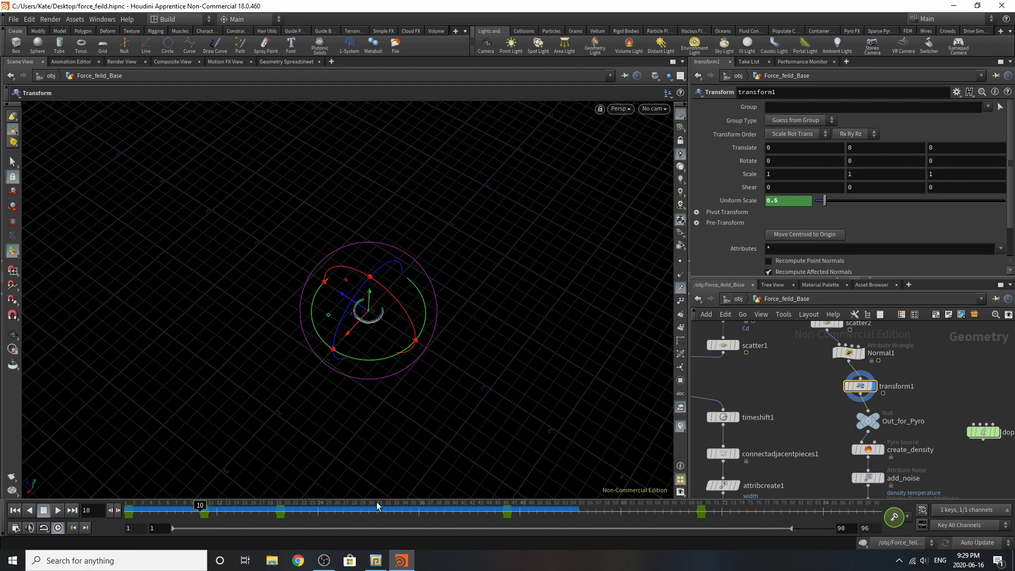
left_click(280, 513)
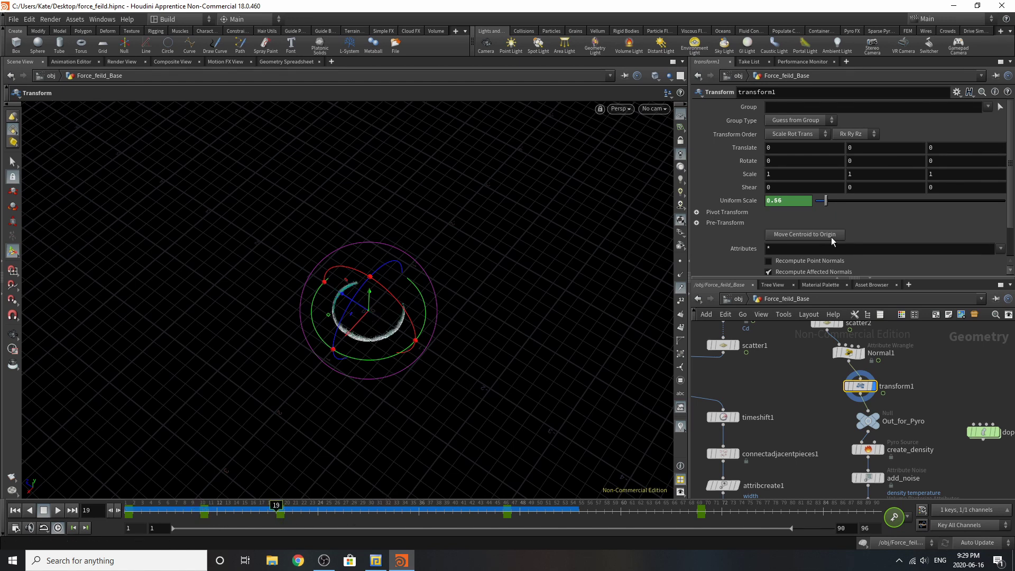
left_click(507, 516)
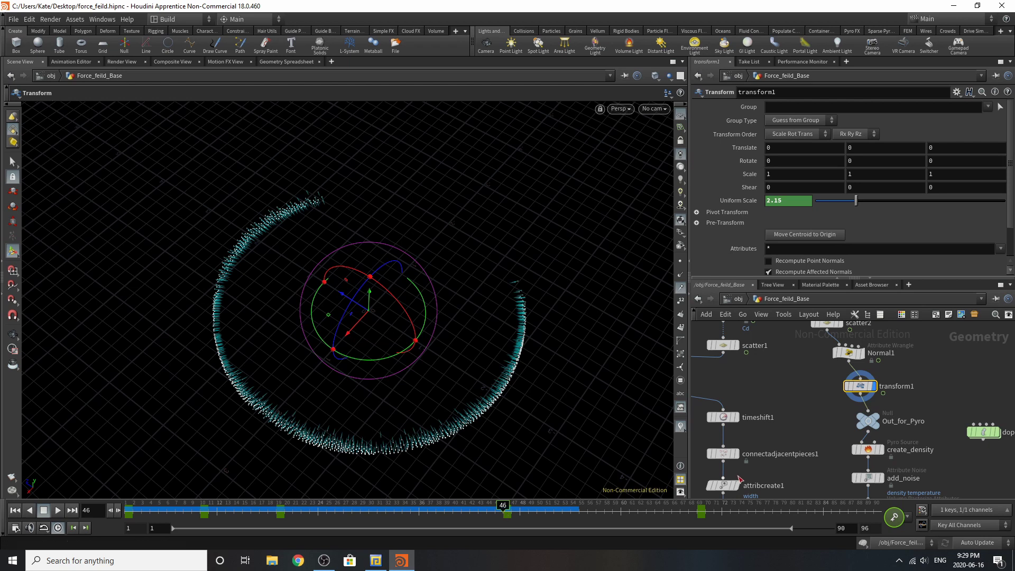
left_click(700, 521)
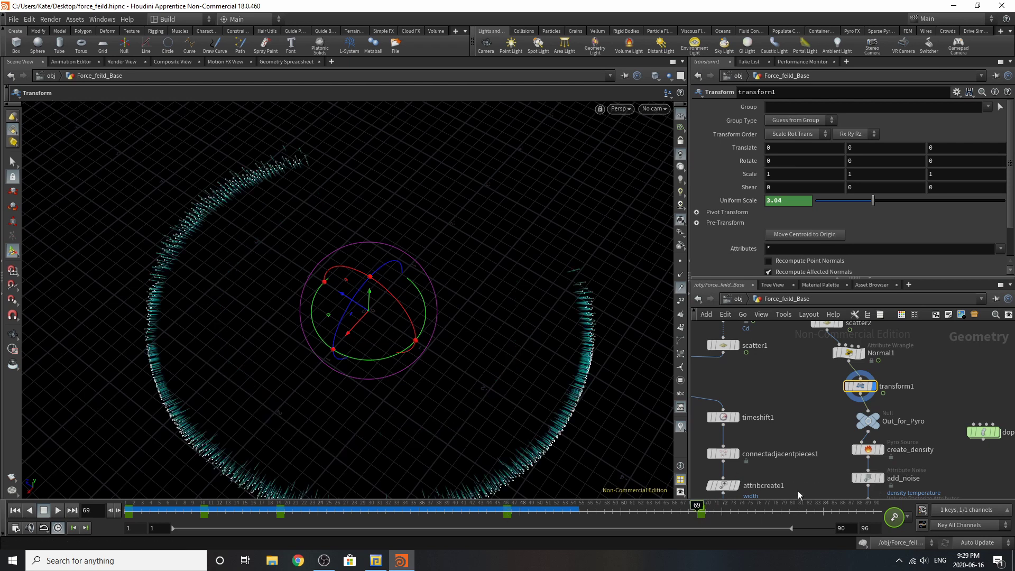
- Display the create_density Pyro Source node and review its particle separation, density and temperature attribute settings
scroll(798, 486, "down", 3)
scroll(855, 353, "up", 6)
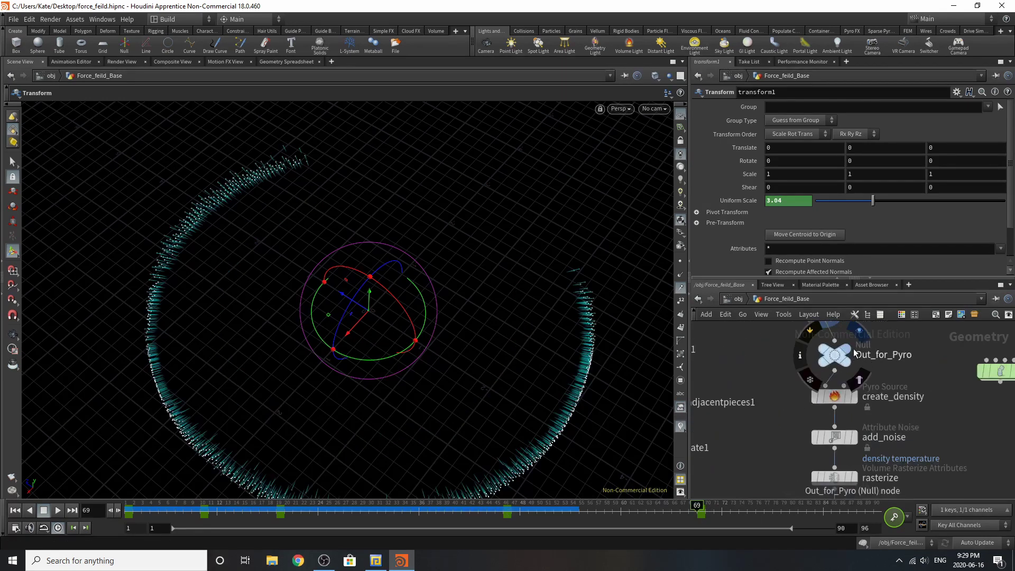
scroll(851, 404, "down", 4)
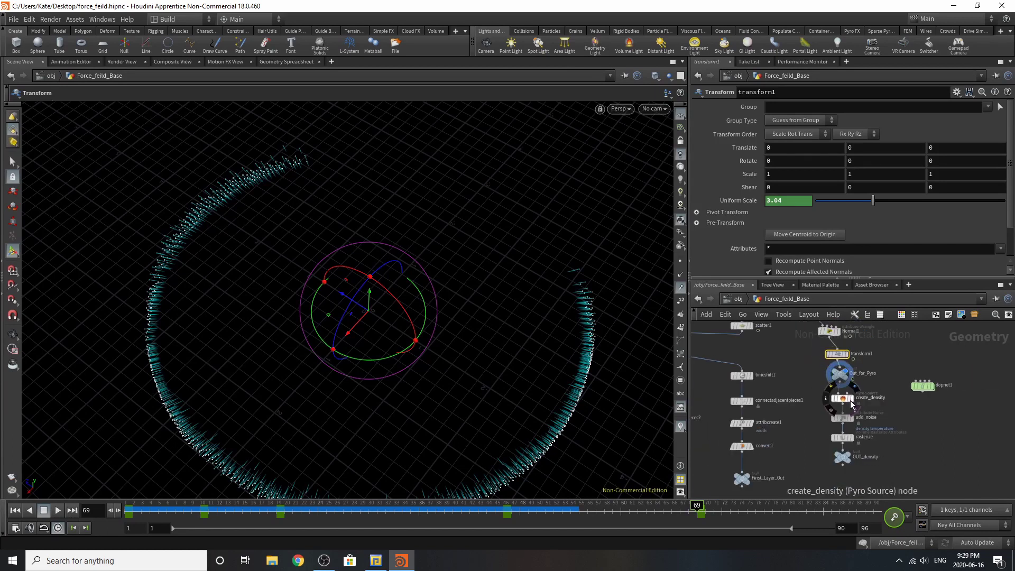
scroll(851, 405, "up", 4)
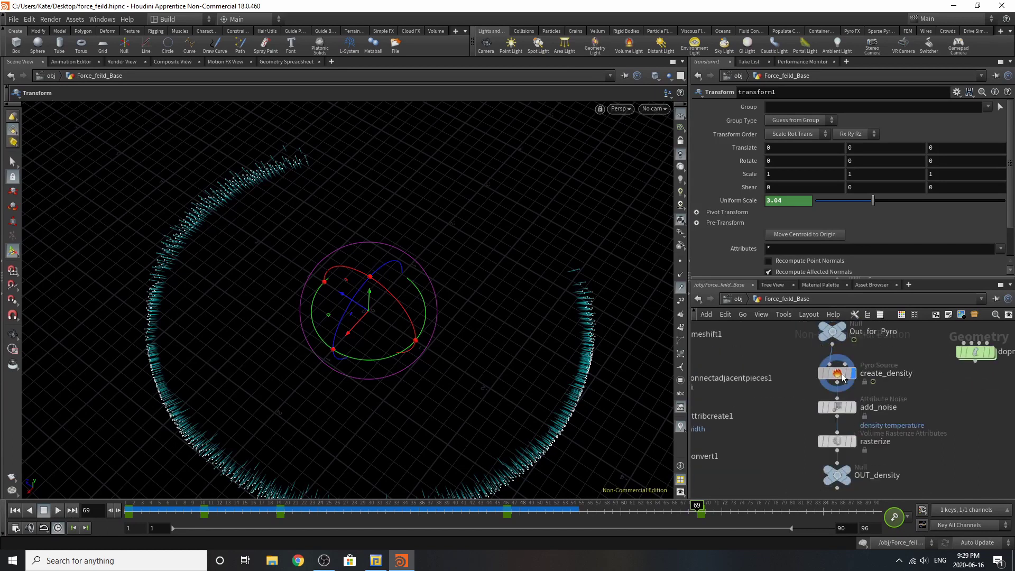
left_click(843, 377)
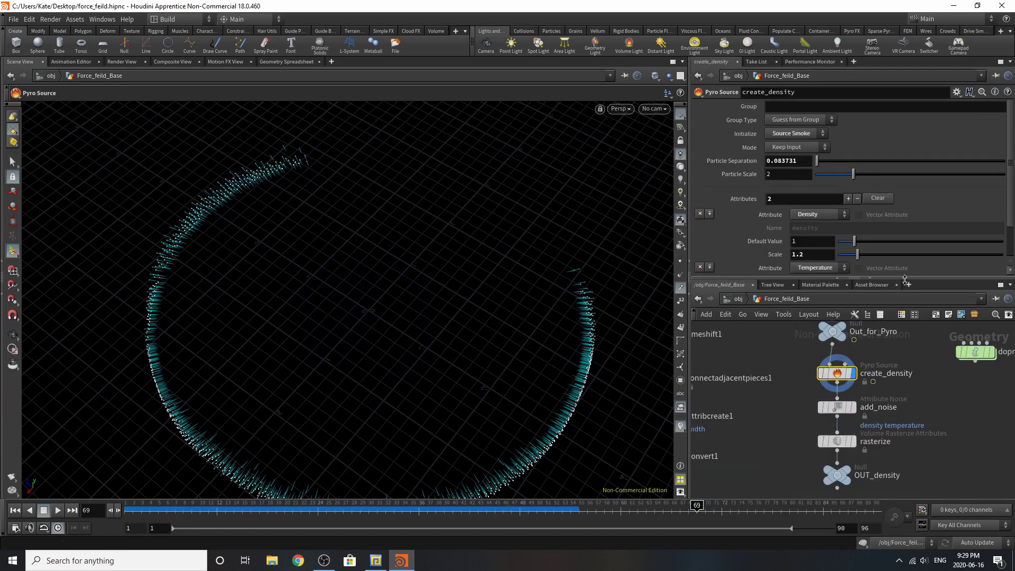
scroll(891, 256, "down", 2)
scroll(887, 250, "up", 2)
- Display the add_noise node and review its attributes, noise range, distribution and element size settings
left_click(838, 407)
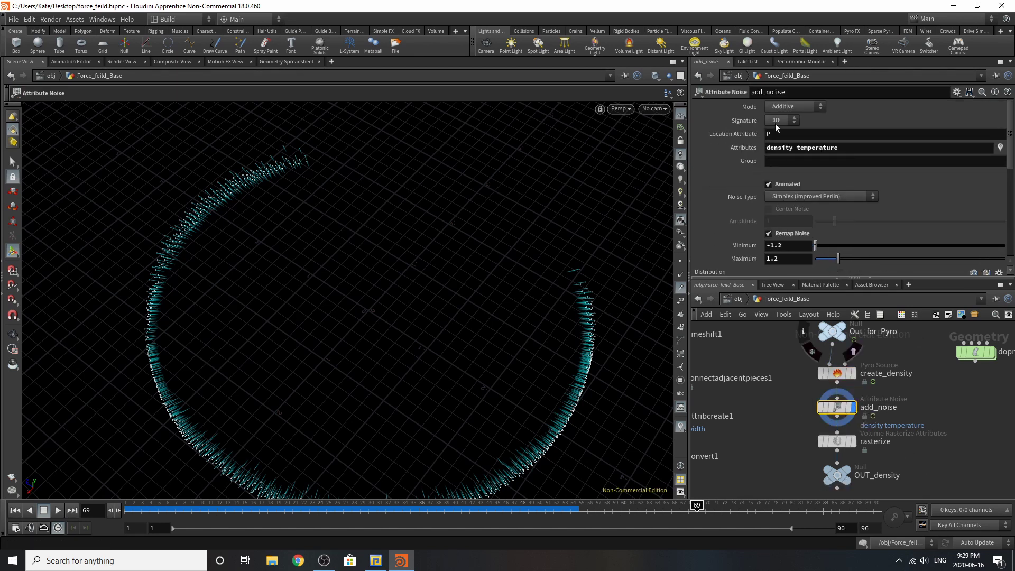
scroll(828, 237, "down", 6)
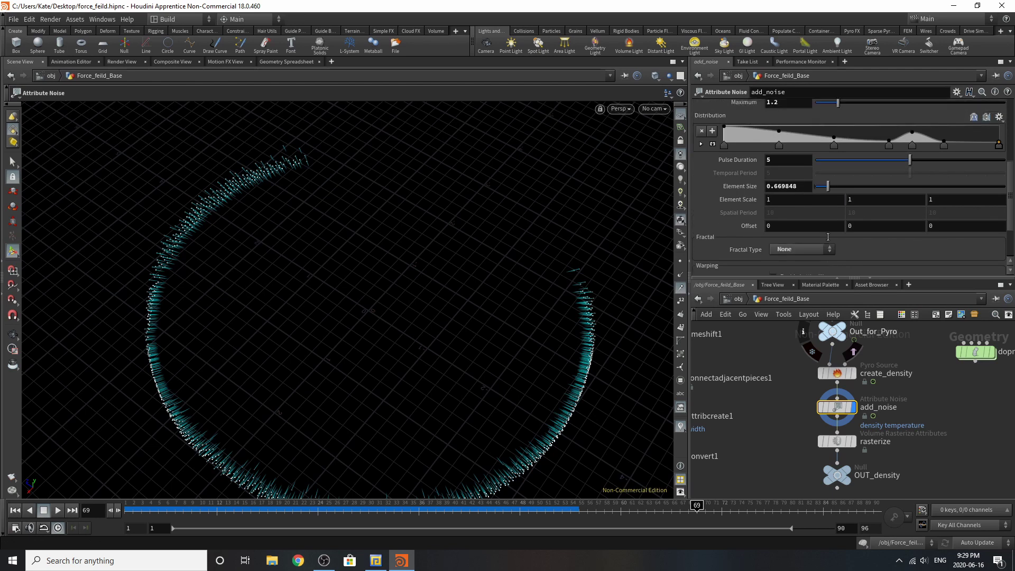
scroll(827, 237, "up", 6)
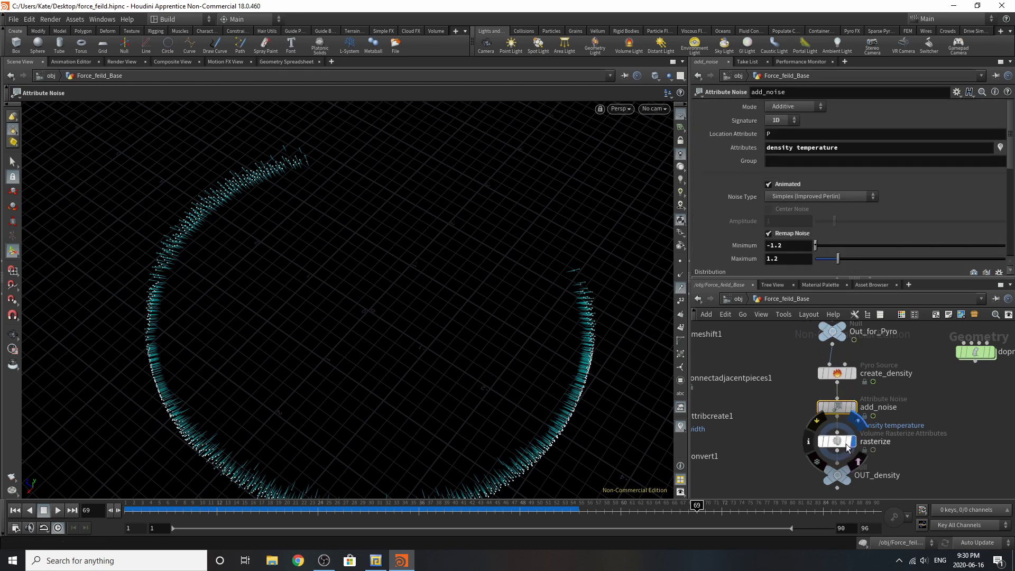
- Display the rasterize node to review its attributes, voxel size and velocity blur, and display the OUT_density null
left_click(847, 447)
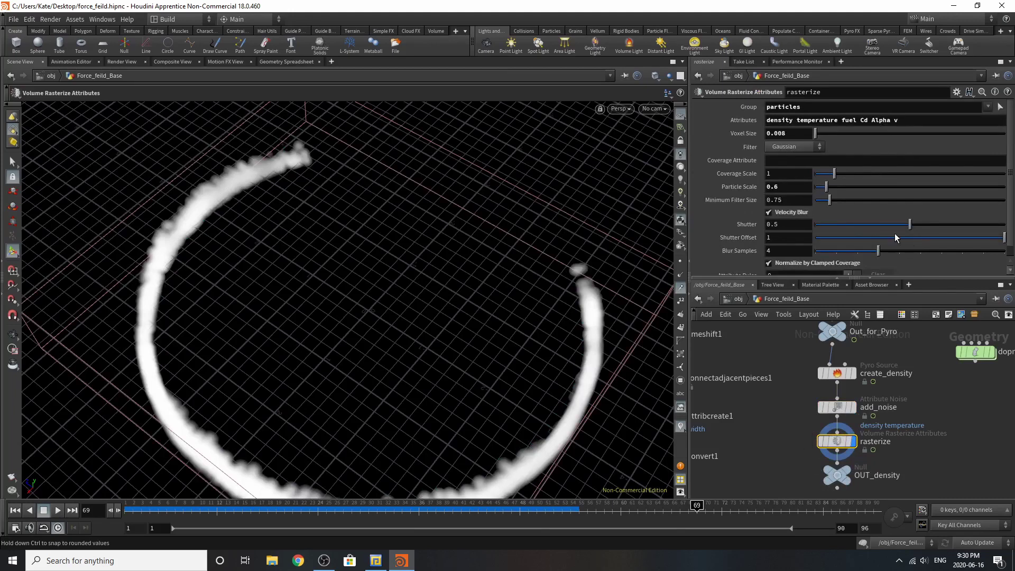
scroll(814, 207, "down", 1)
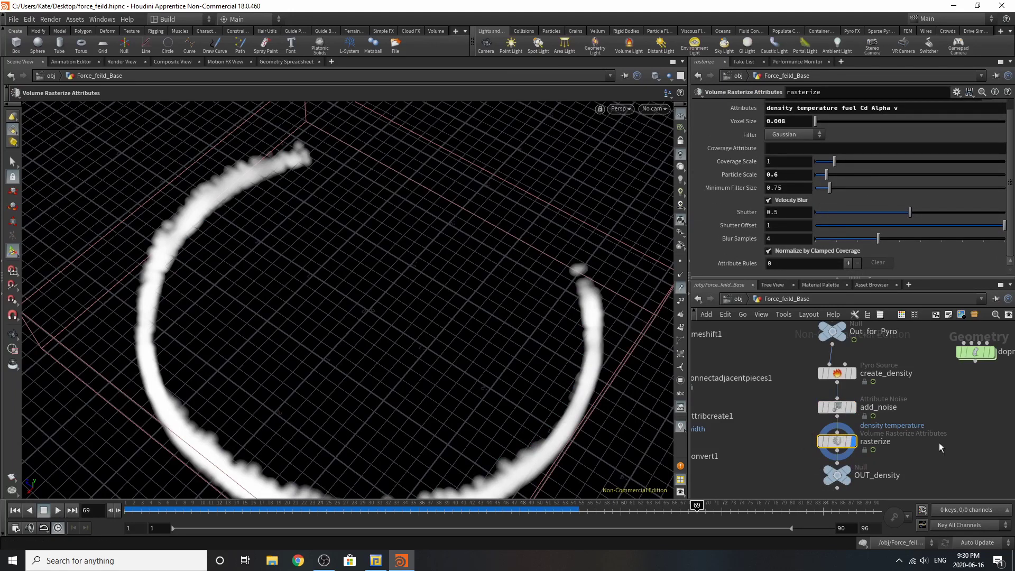
left_click(842, 478)
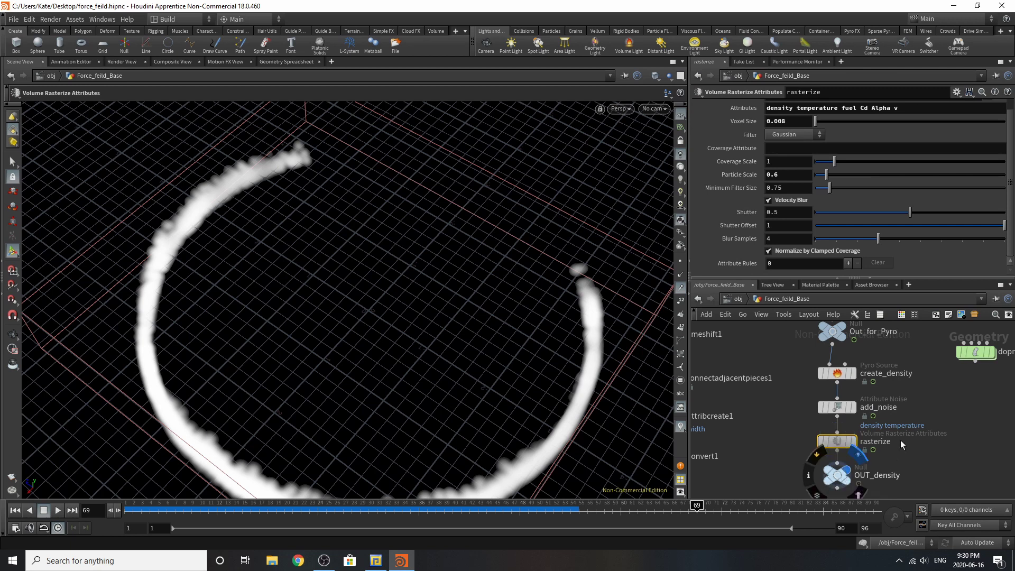
scroll(828, 446, "down", 4)
scroll(926, 419, "up", 3)
- Move dopnet1 beside rasterize and shift it, together with the create_density to OUT_density chain, down away from Out_for_Pyro
left_click_drag(883, 385, 880, 455)
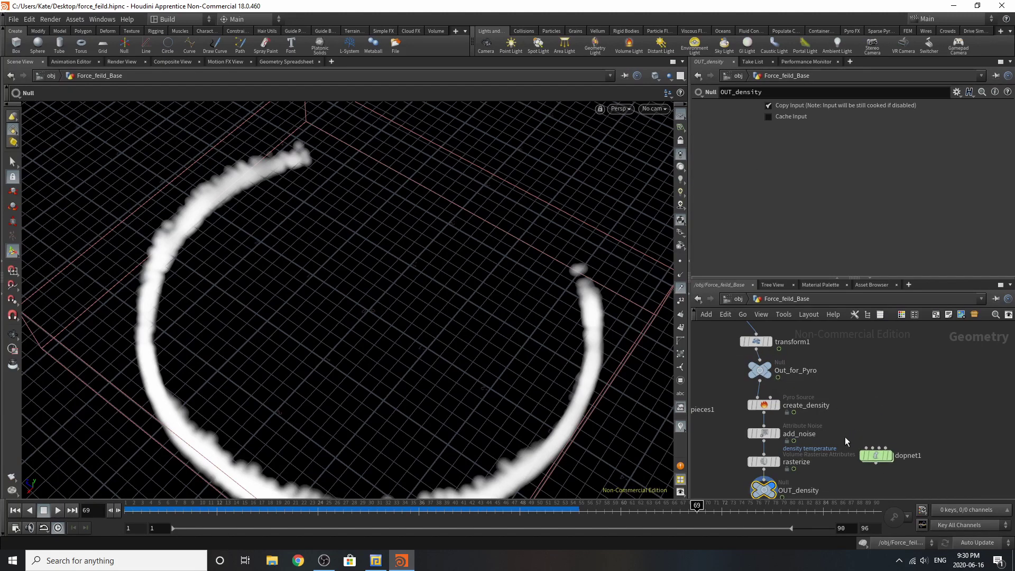
mouse_move(878, 457)
scroll(879, 404, "down", 3)
left_click_drag(779, 392, 913, 467)
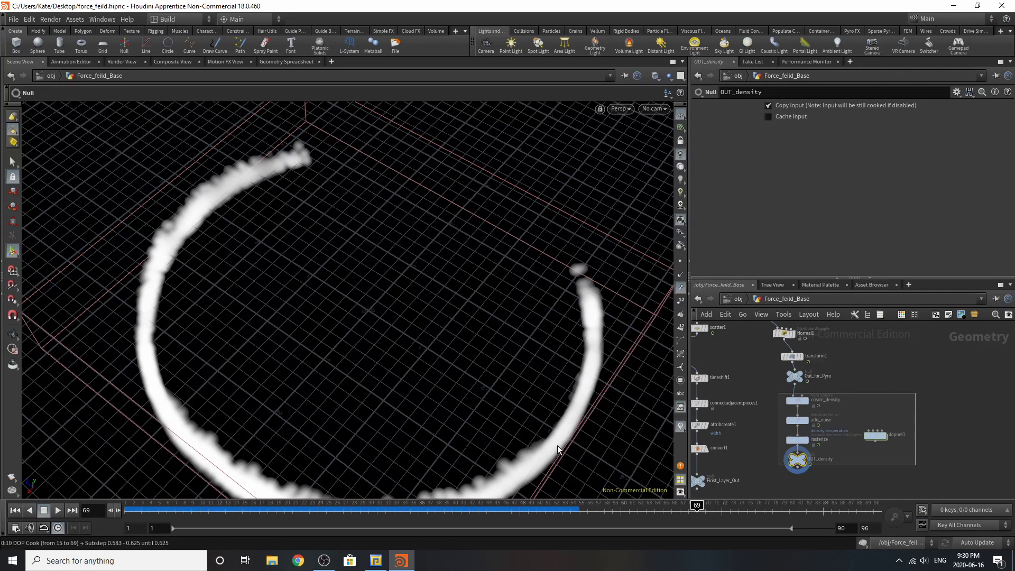
key("Escape")
left_click(14, 510)
left_click_drag(801, 402, 787, 441)
left_click(909, 404)
- Display the Out_for_Pyro null and play the expanding ring animation from the first frame up to frame 46
scroll(861, 377, "up", 4)
key("Tab")
key("Escape")
left_click(735, 370)
scroll(794, 422, "down", 3)
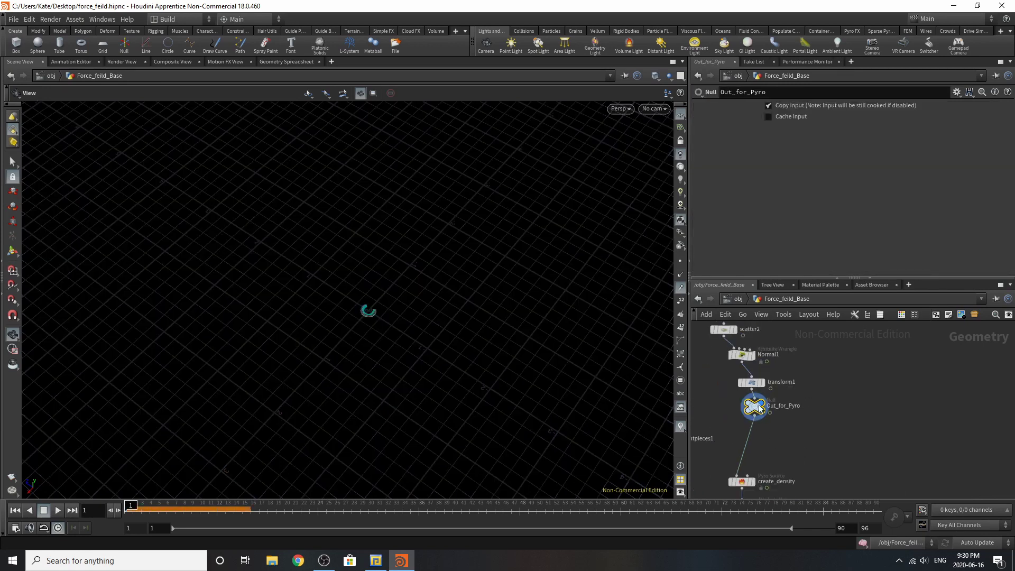
left_click(18, 511)
left_click(56, 511)
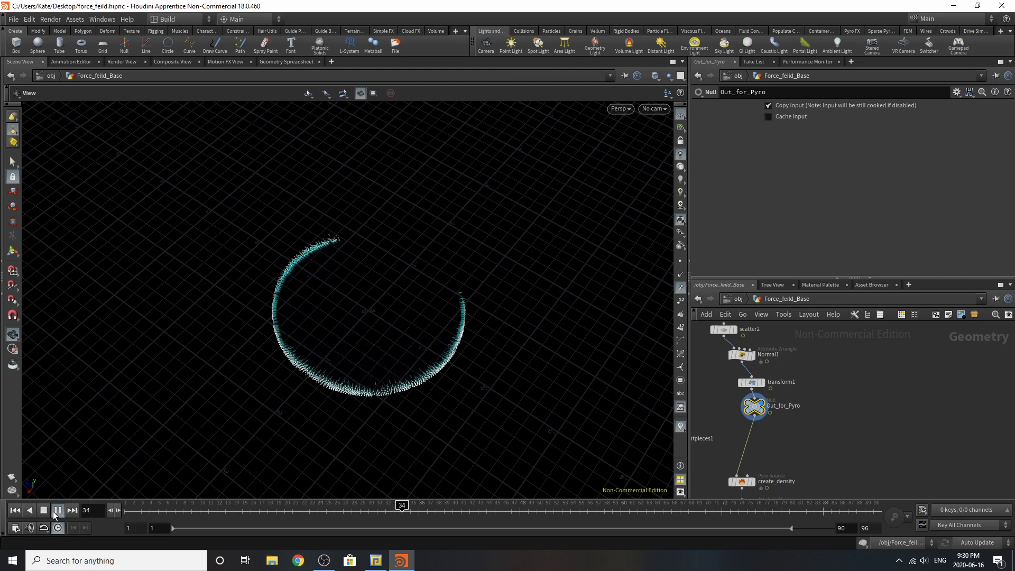
- Add a DOP Network beside Out_for_Pyro and go inside it with the Pyro FX tools shown
key("Tab")
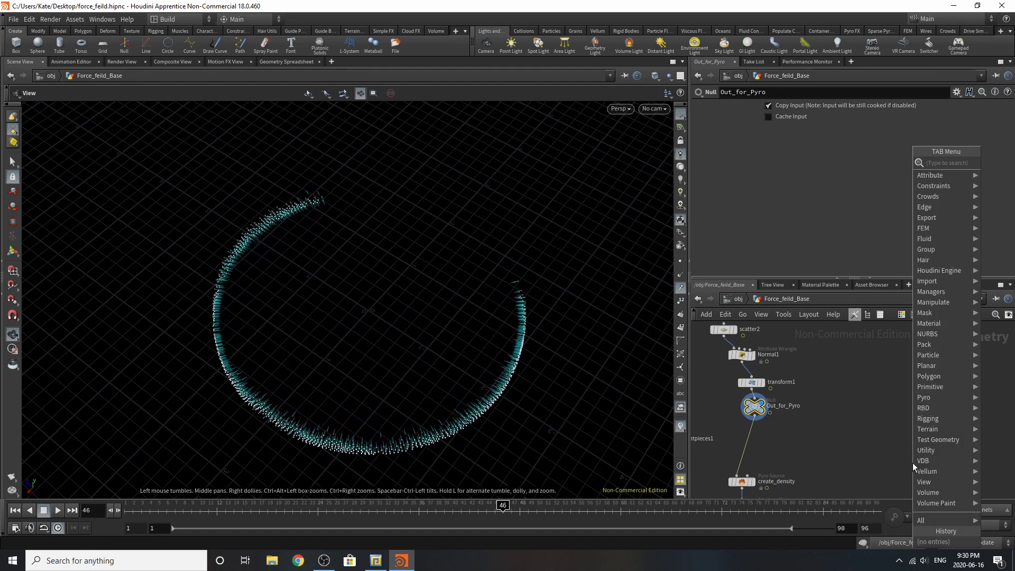
type("dop")
left_click(876, 207)
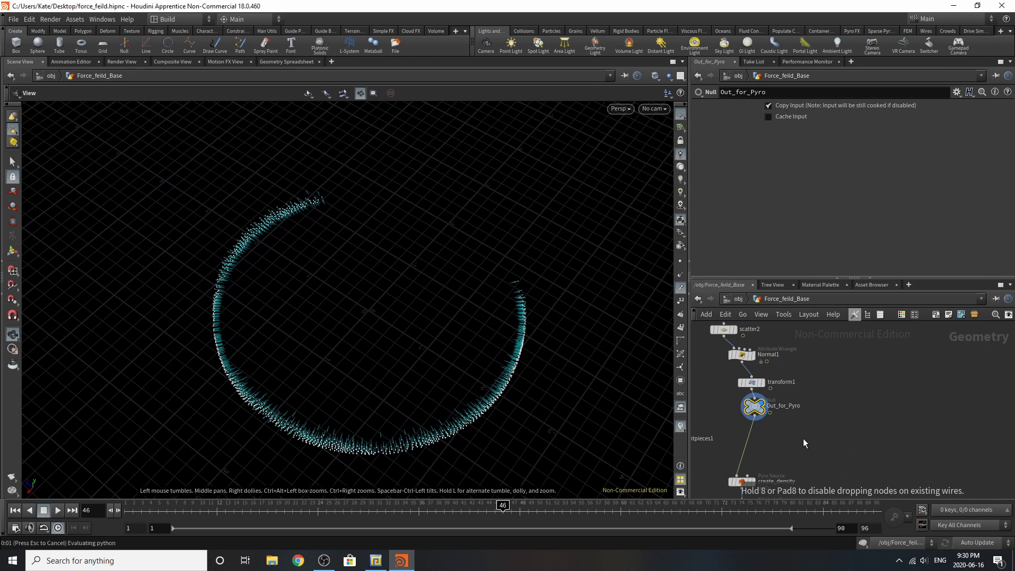
left_click(850, 432)
double_click(852, 432)
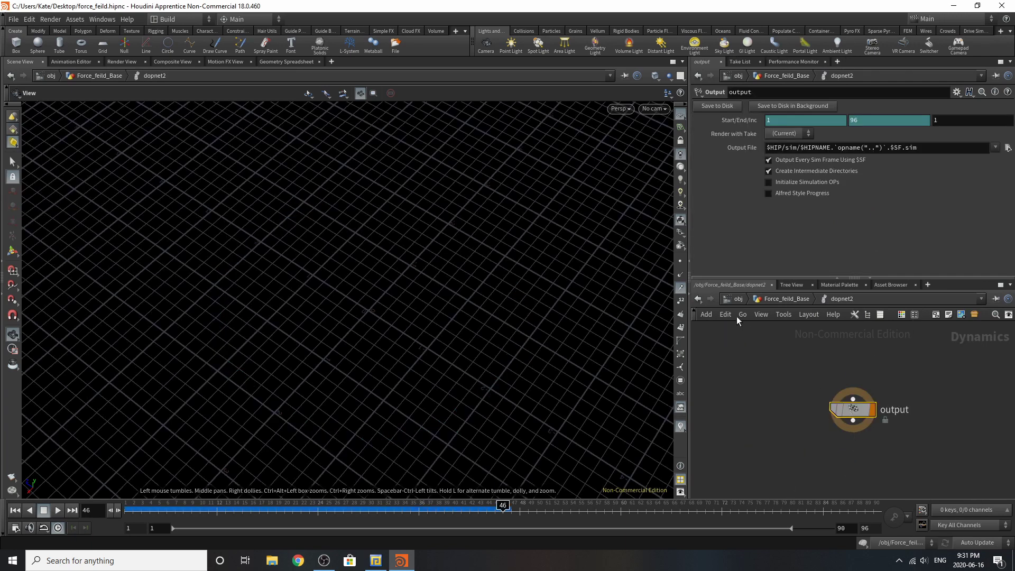
left_click(850, 32)
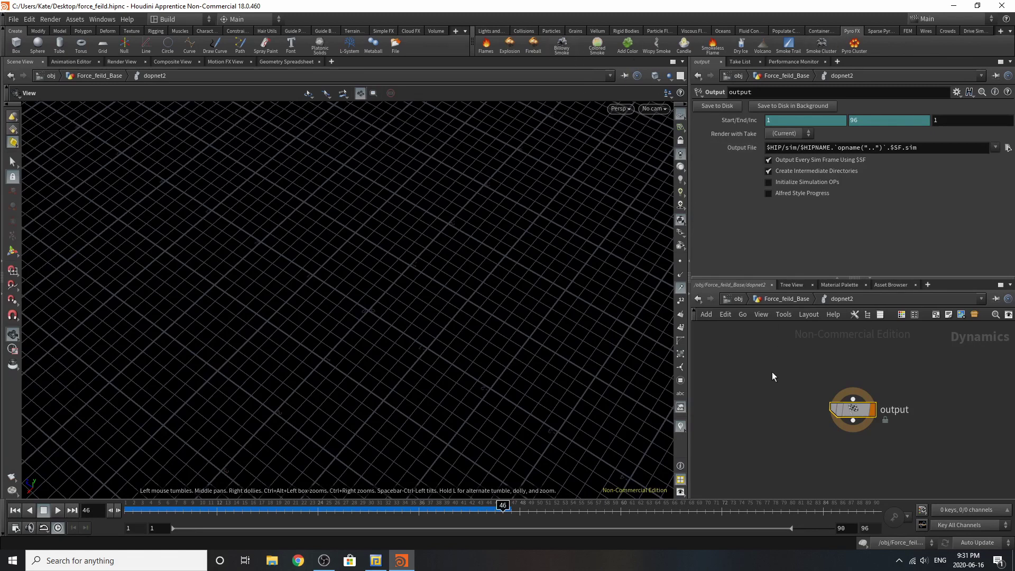
- Apply the Billowy Smoke tool at object level with Force_feild_Base as the smoke source, and go inside Force_feild_Base
left_click(739, 302)
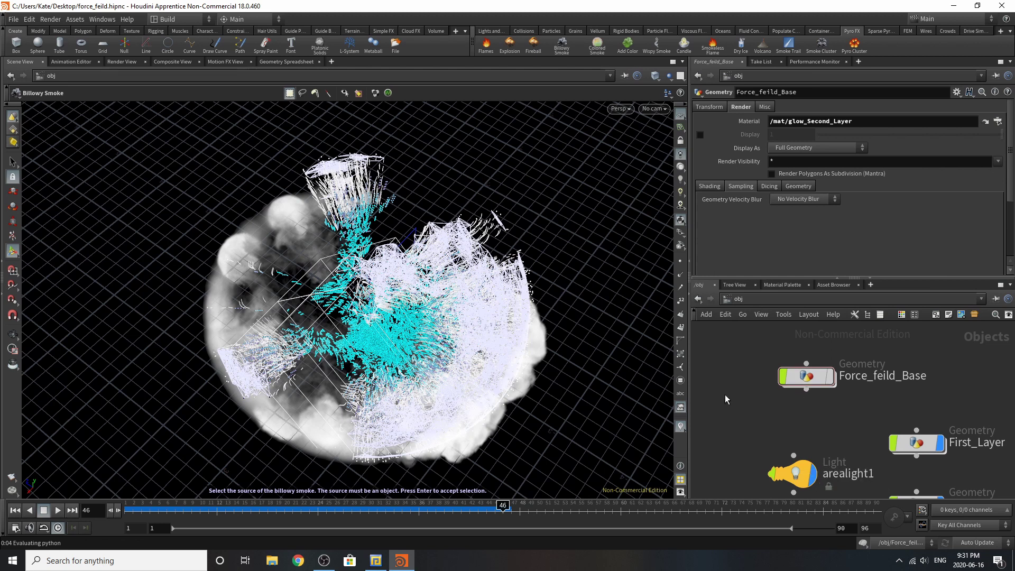
mouse_move(775, 371)
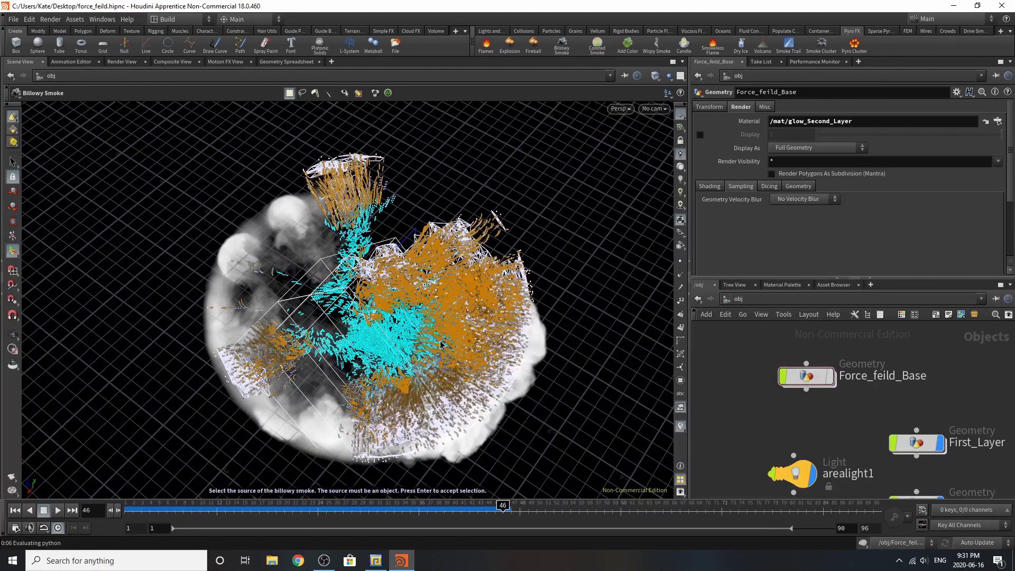
left_click(809, 382)
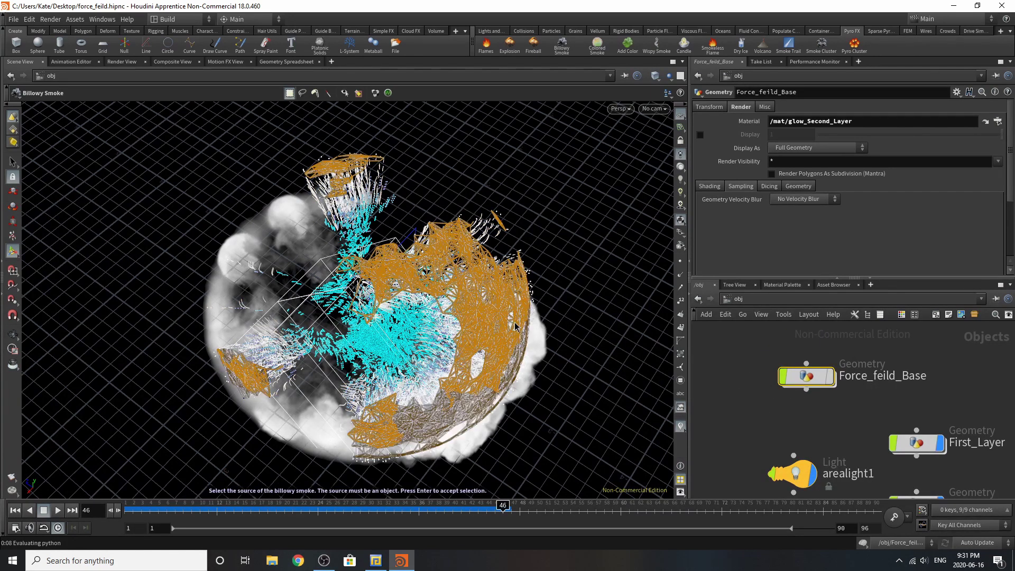
key("Return")
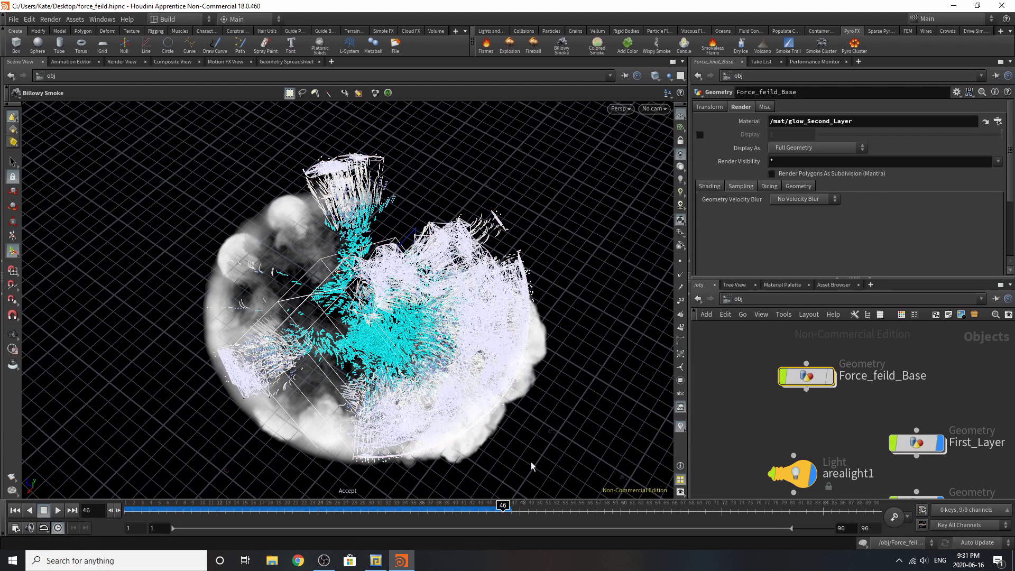
left_click(777, 298)
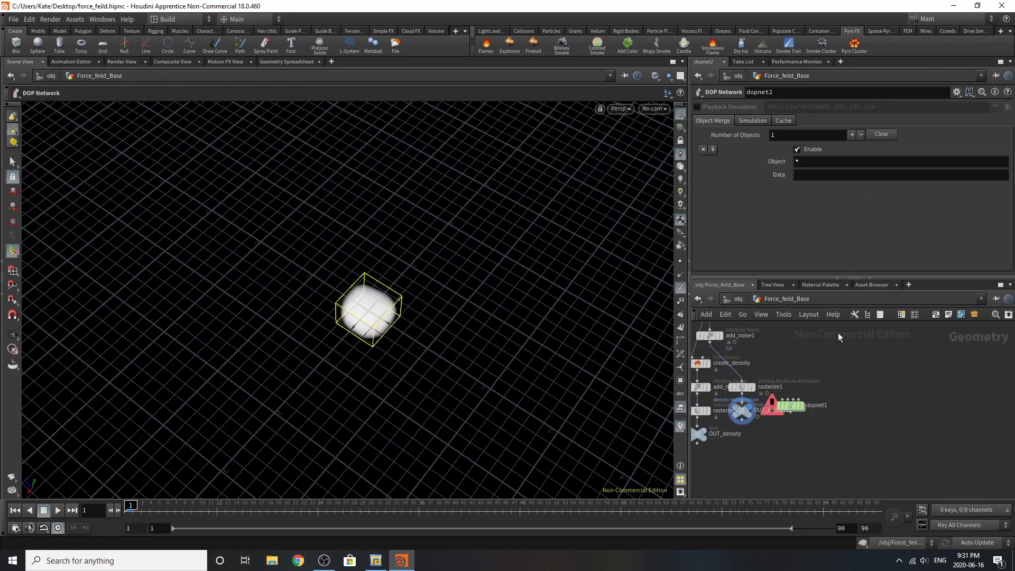
- Spread the new pyro nodes apart by moving dopnet2, dopnet1, add_noise1 and create_density1 to clear space
left_click_drag(862, 362, 883, 353)
left_click_drag(849, 440, 859, 478)
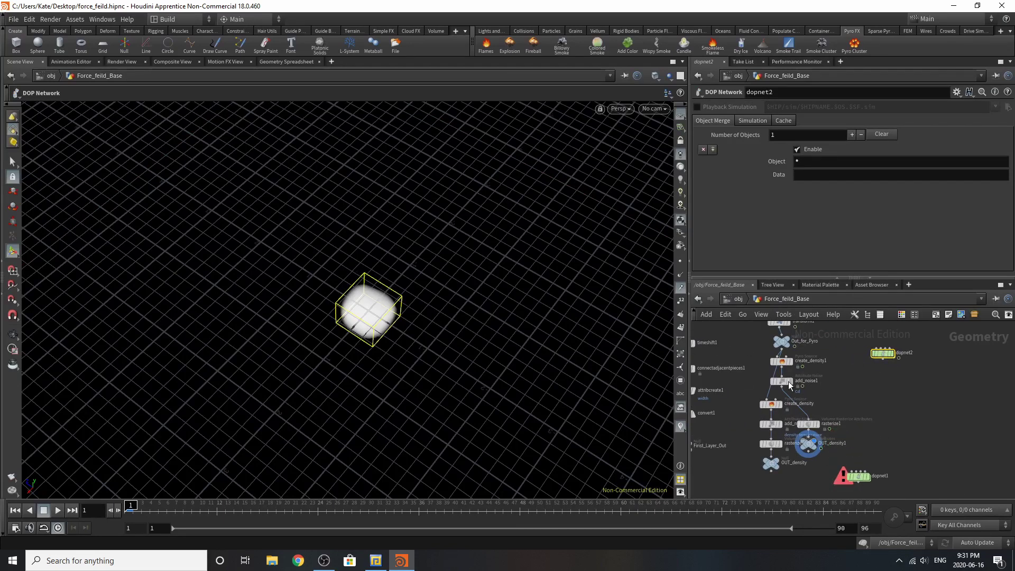
left_click_drag(784, 385, 826, 390)
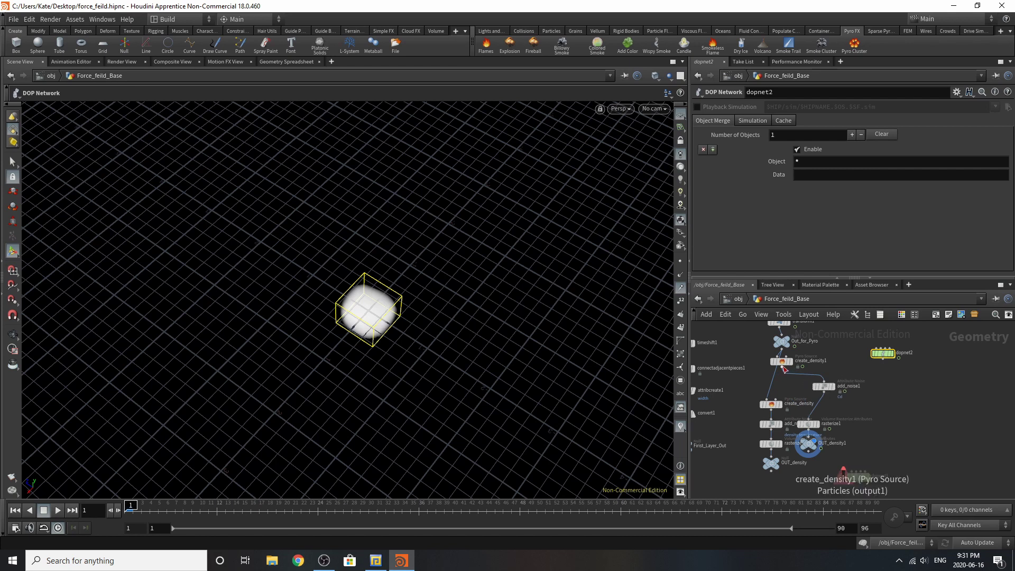
left_click_drag(781, 361, 826, 371)
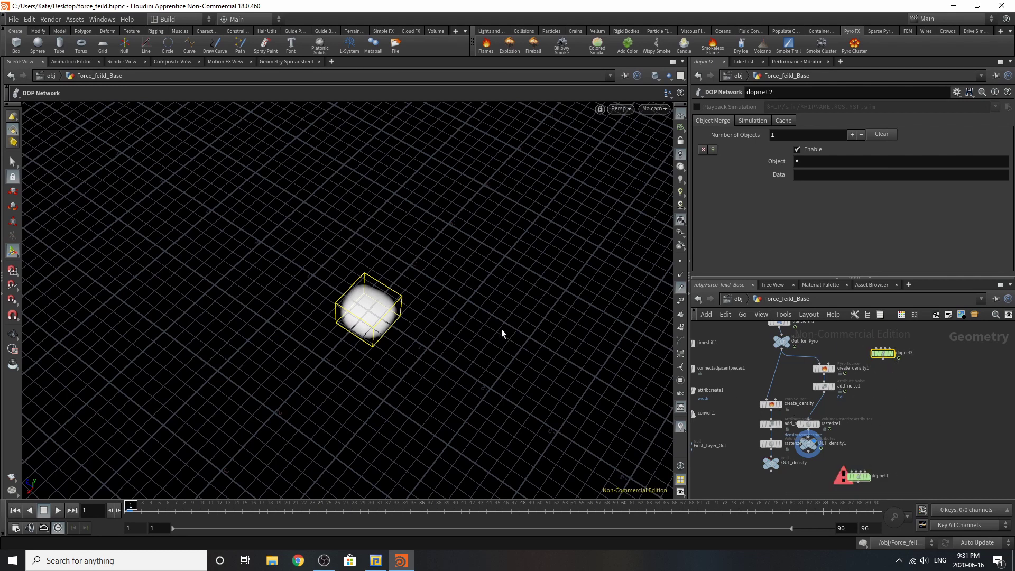
- Undo the node moves and the Billowy Smoke setup, back to the original create_density chain and dopnet1
key("ctrl+z")
key("ctrl+z")
key("ctrl+z")
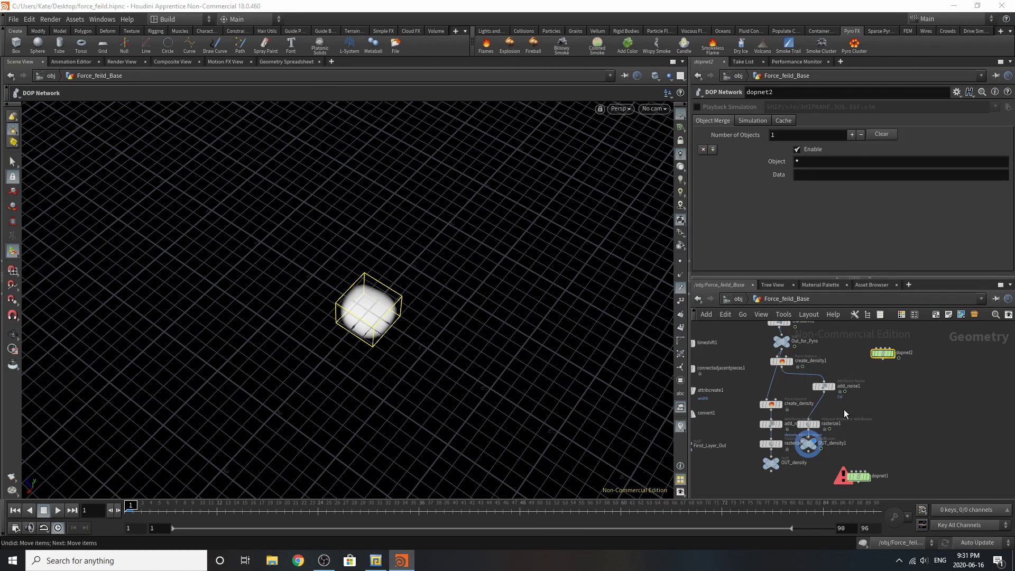
key("ctrl+z")
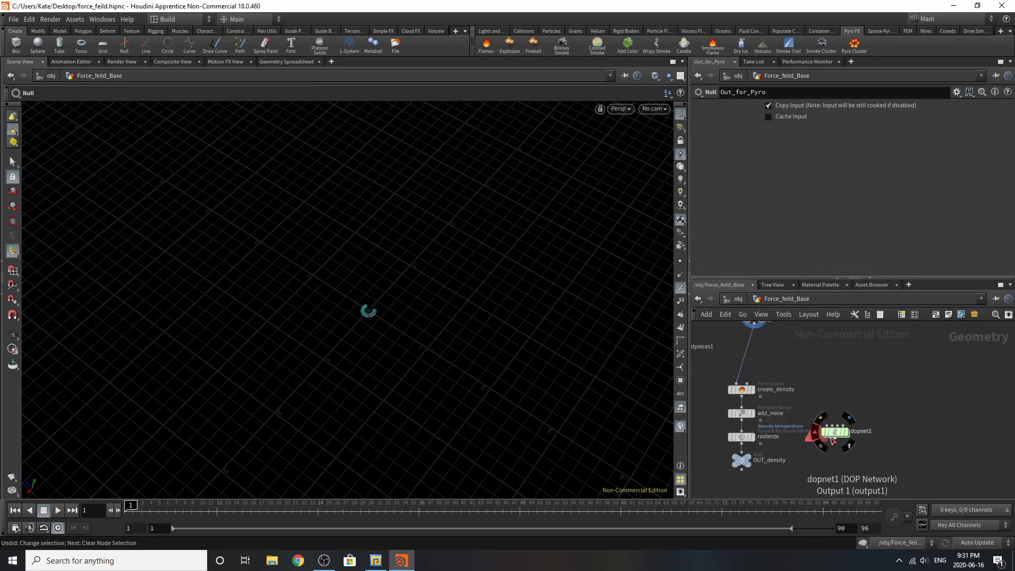
- Review dopnet1's simulation settings, then go inside it and examine the resize_container node's maximum bounds and bounds padding
scroll(846, 439, "up", 5)
left_click(854, 437)
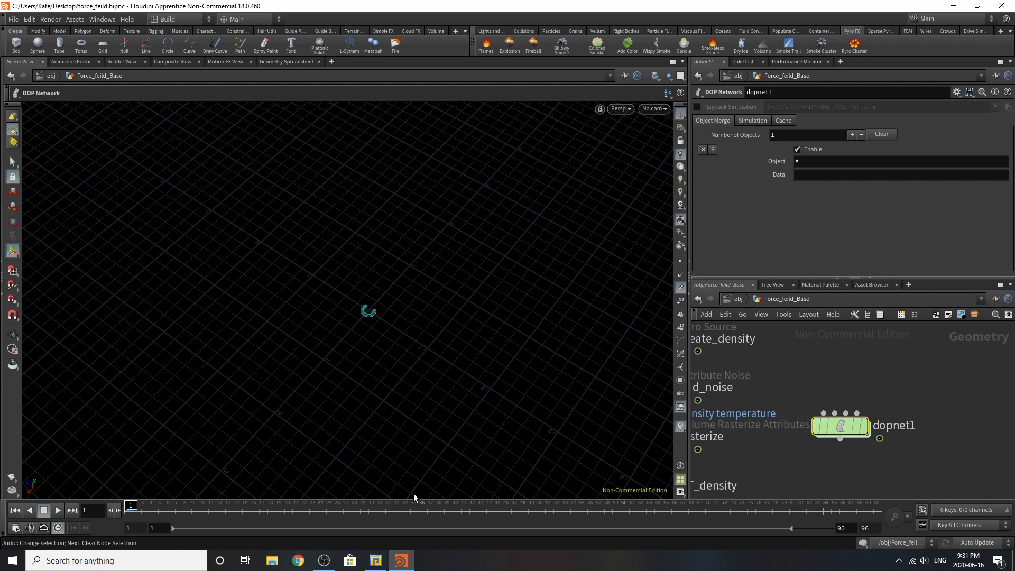
left_click(765, 121)
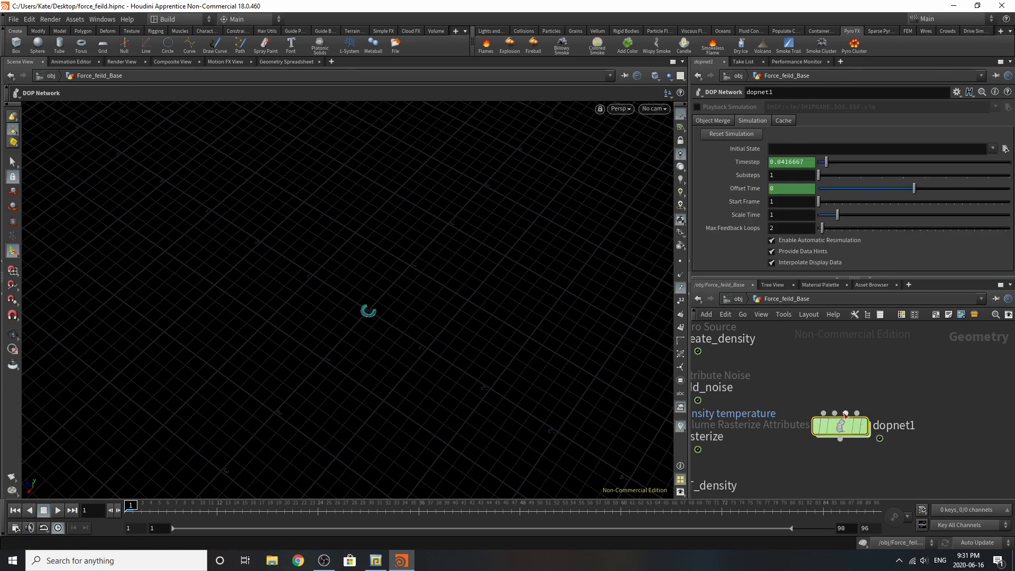
double_click(841, 427)
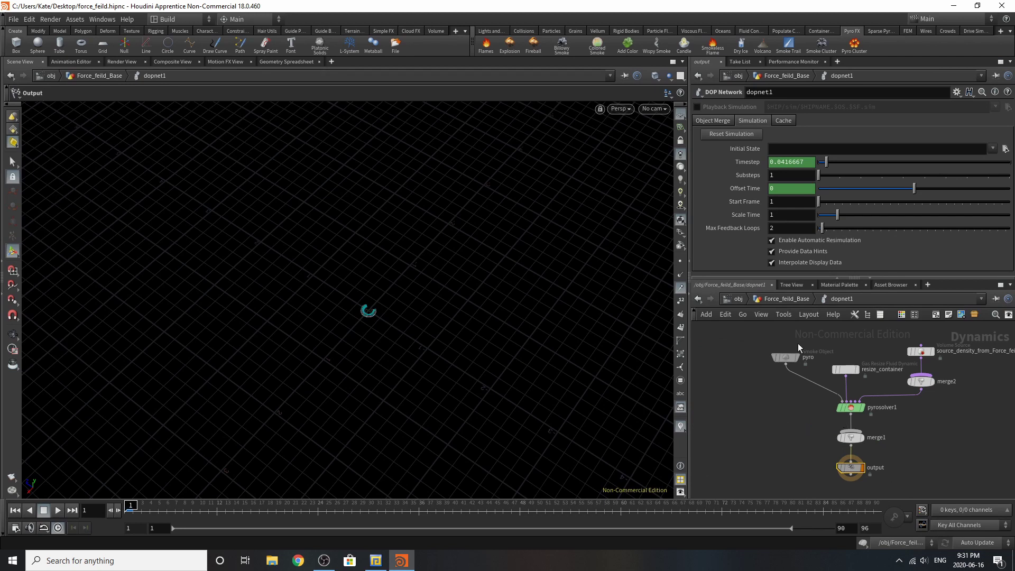
left_click(845, 368)
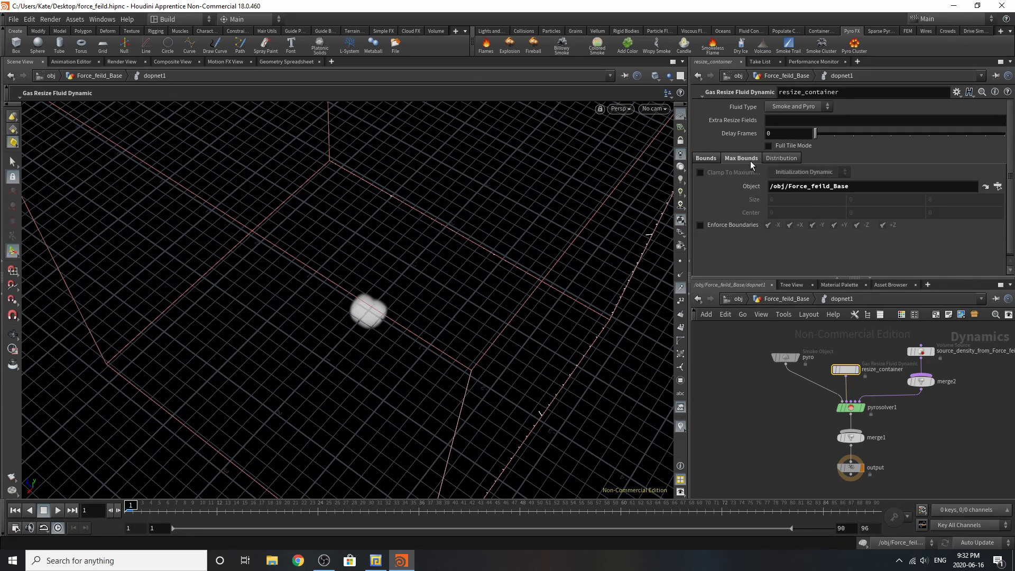
left_click(703, 159)
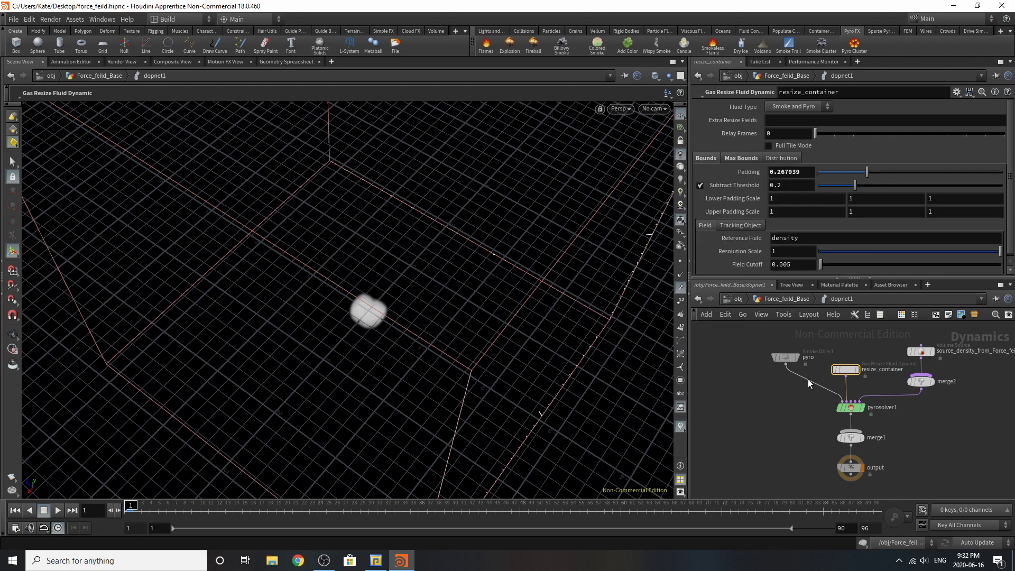
- Set the division size of the pyro smoke object to 0.07
left_click(787, 358)
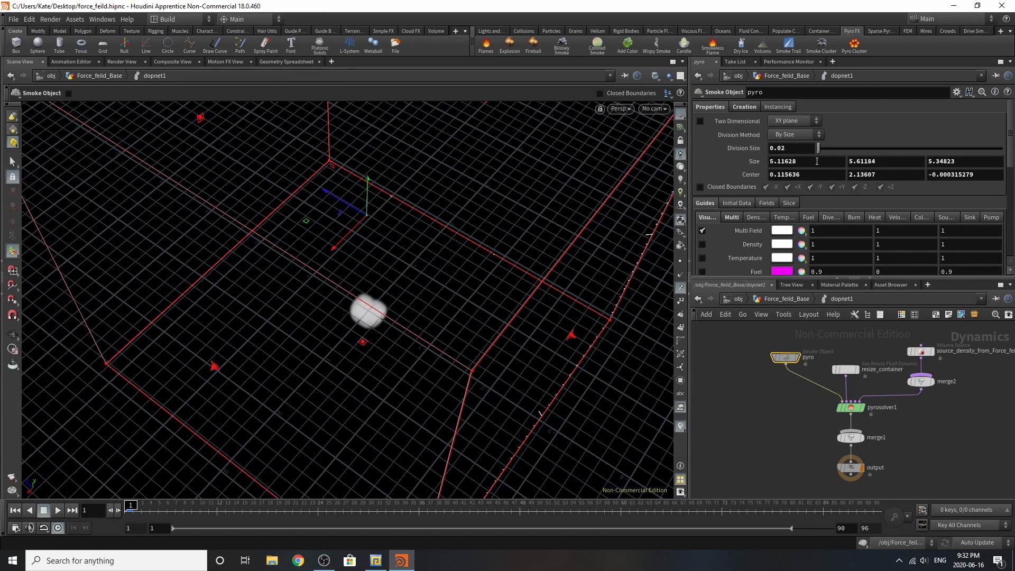
left_click(788, 146)
key("Return")
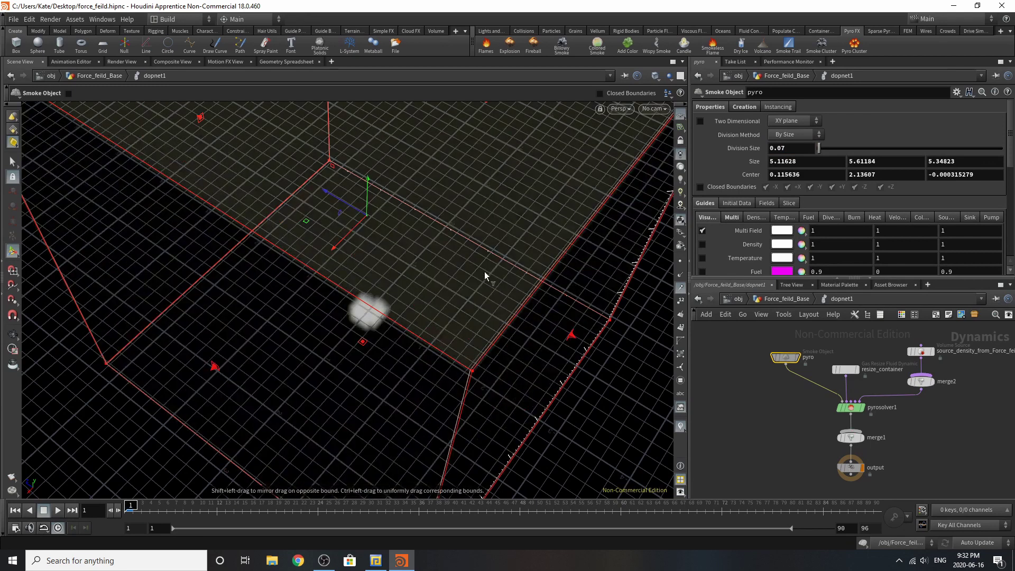
- Review pyrosolver1's simulation parameters and show the simulated smoke at frame 38
scroll(921, 373, "up", 3)
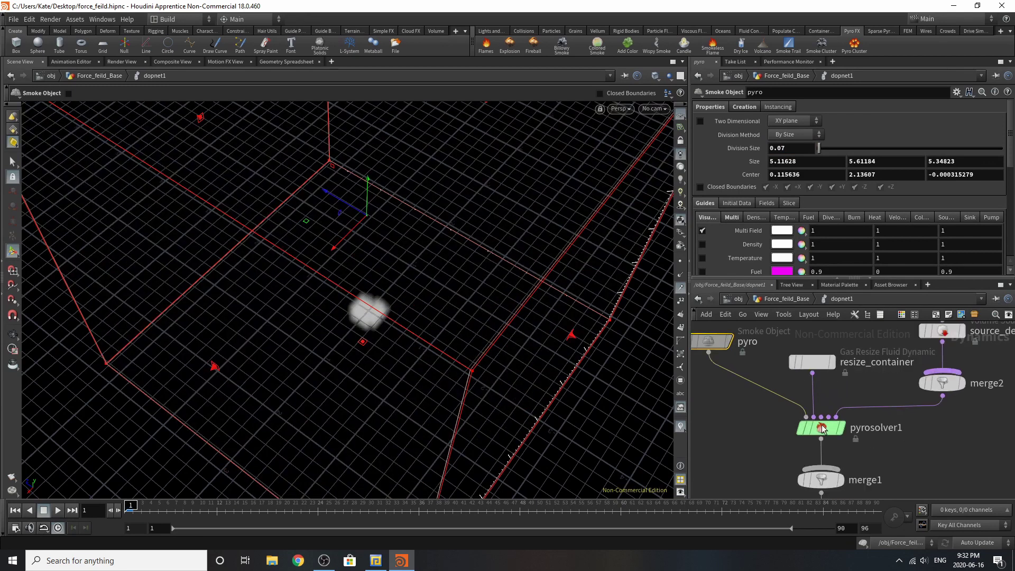
left_click(821, 427)
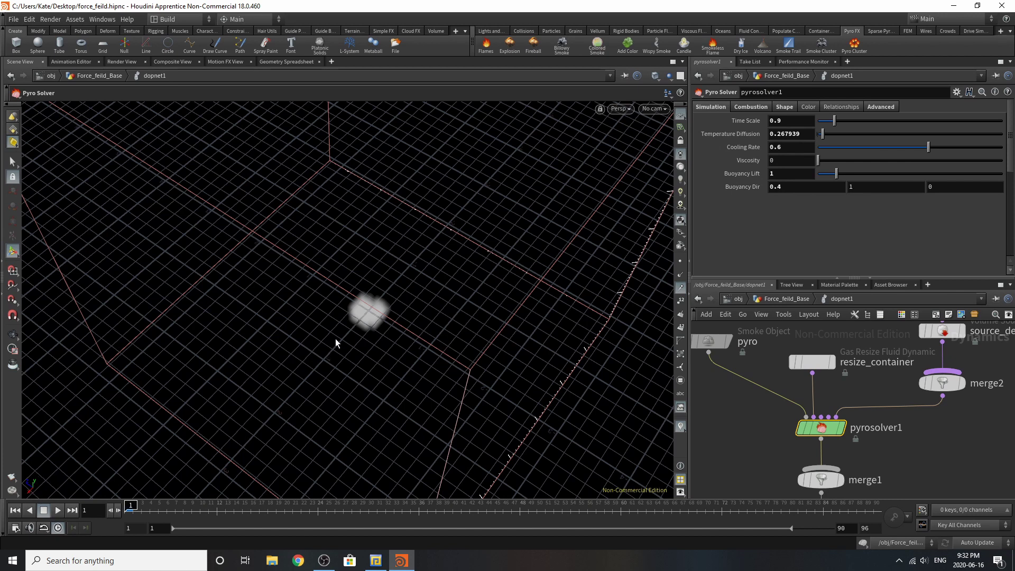
left_click(434, 509)
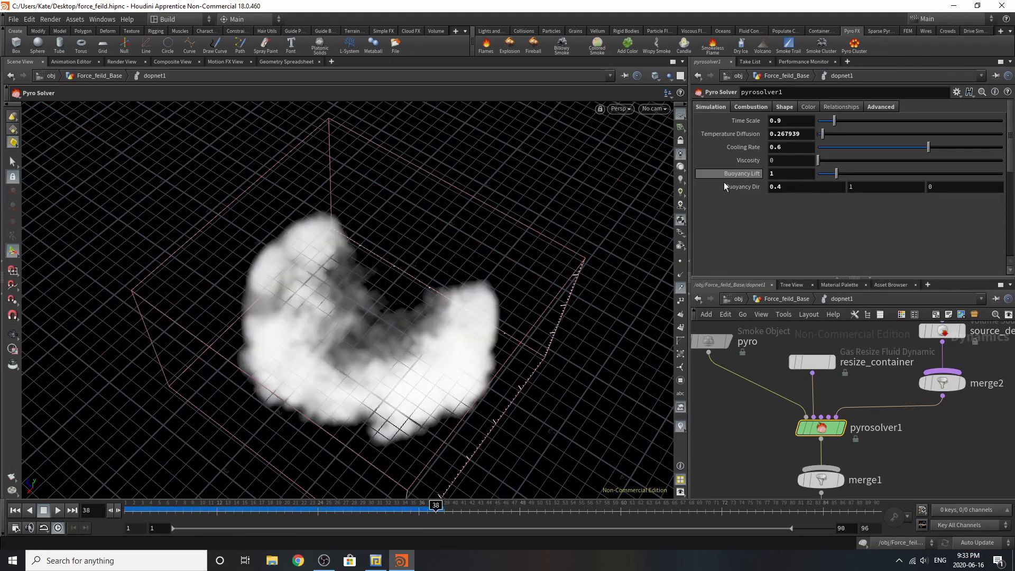
- Review pyrosolver1's combustion and shape settings, including the dissipation remap curve and the disturbance controls
left_click(750, 106)
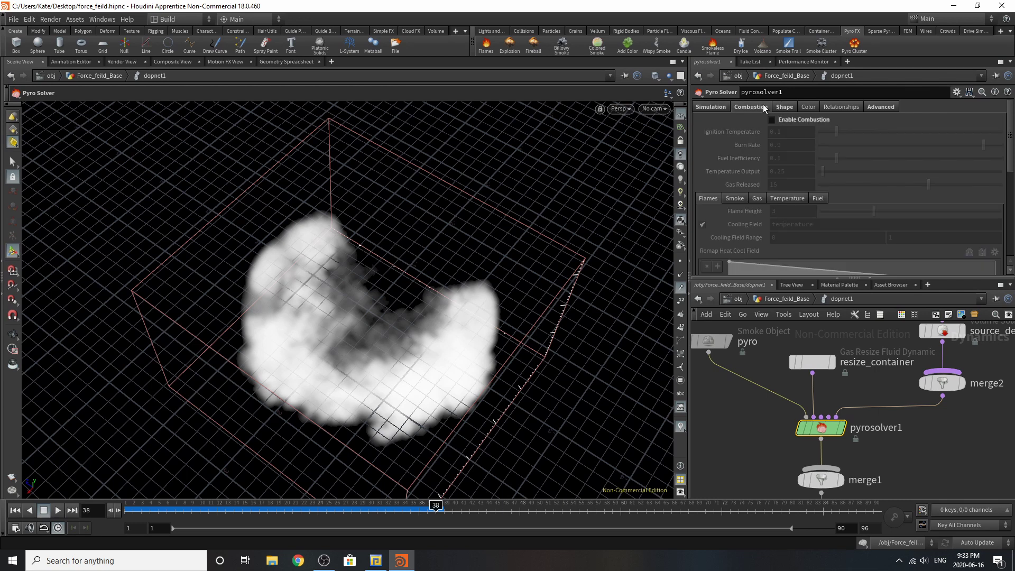
left_click(782, 106)
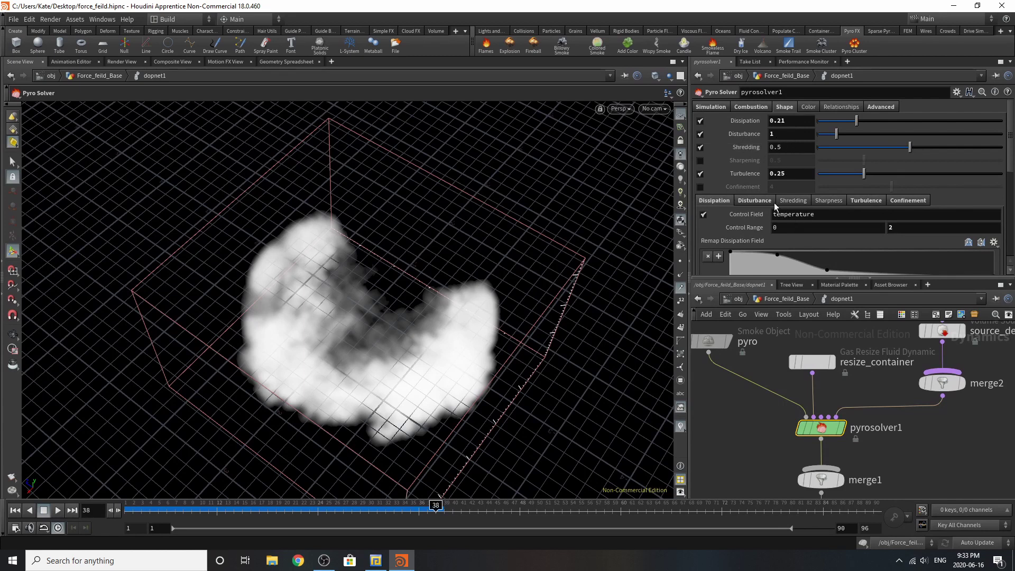
scroll(859, 226, "down", 4)
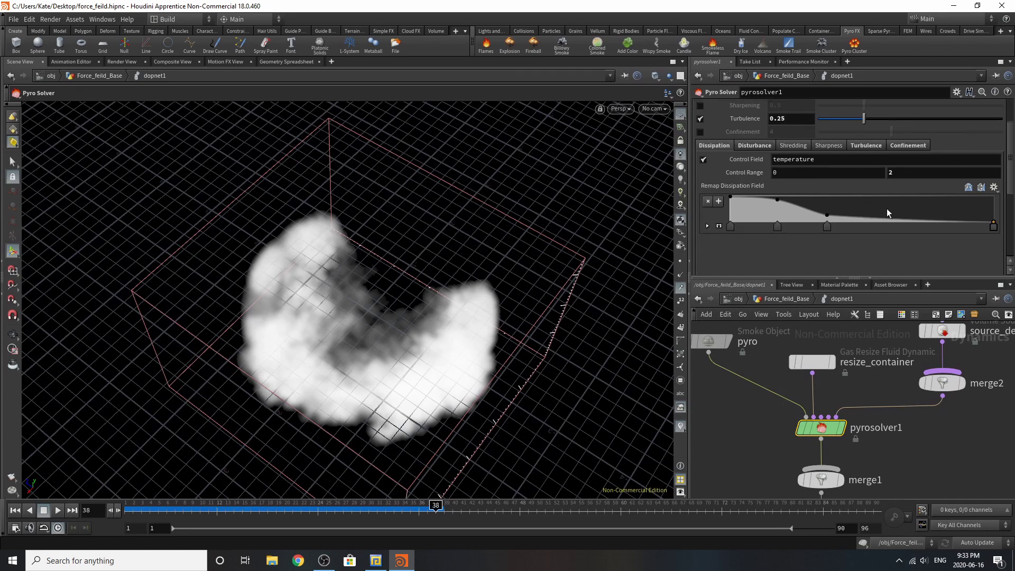
left_click(760, 147)
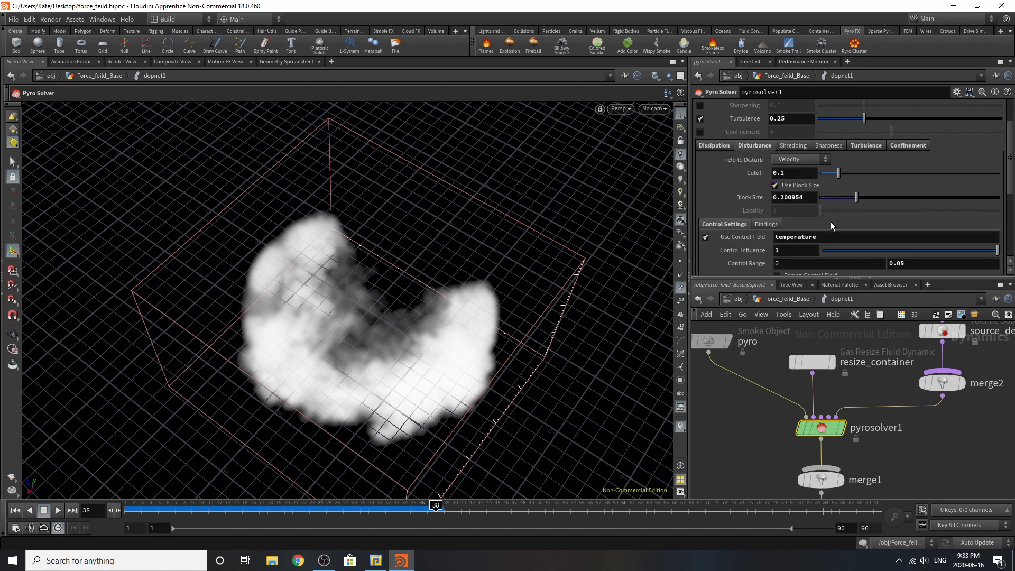
scroll(841, 230, "down", 4)
scroll(842, 226, "up", 8)
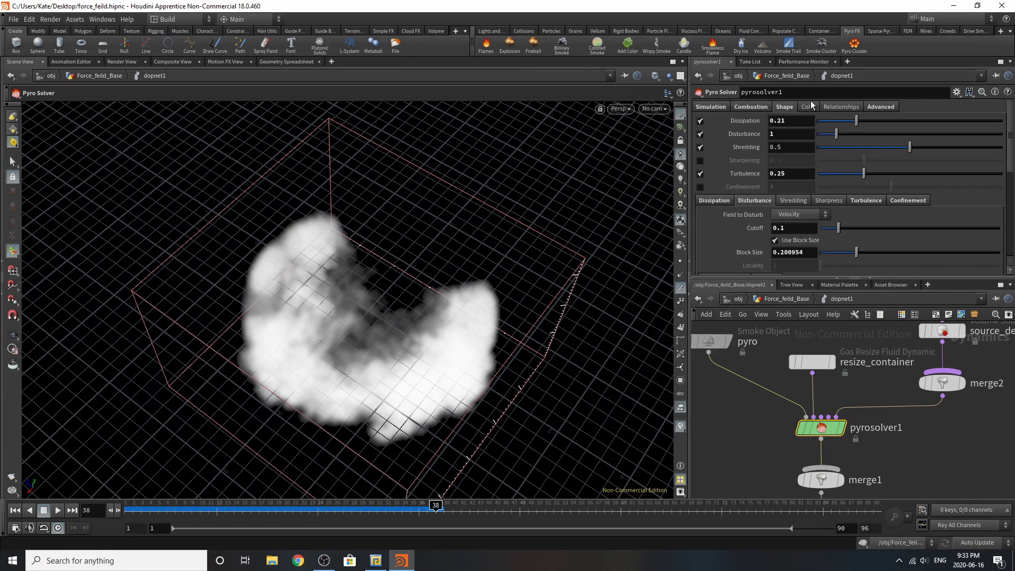
- Examine the volume source node's density, temperature and velocity field mappings and their scale values
left_click(944, 338)
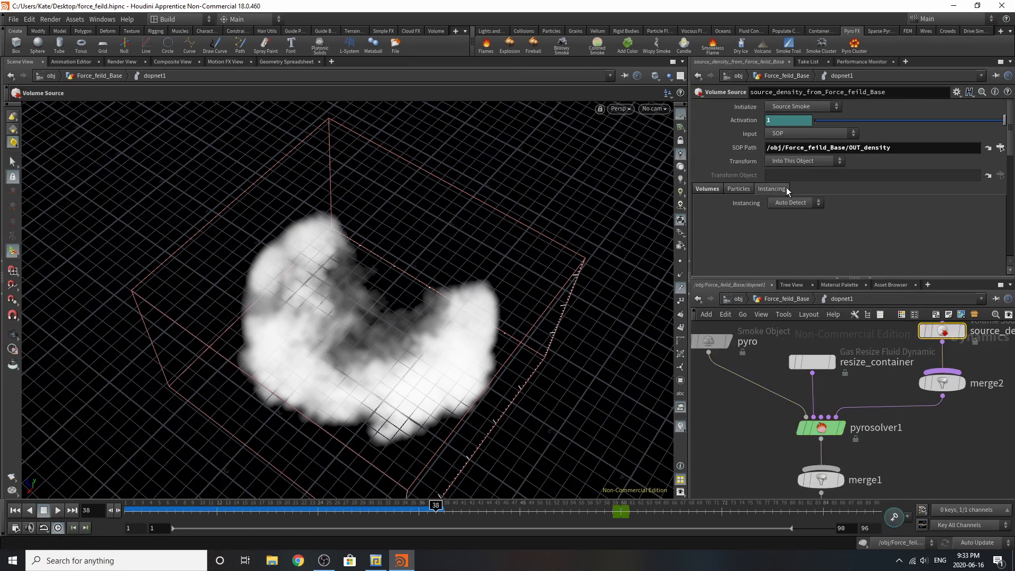
left_click(713, 189)
scroll(785, 214, "down", 6)
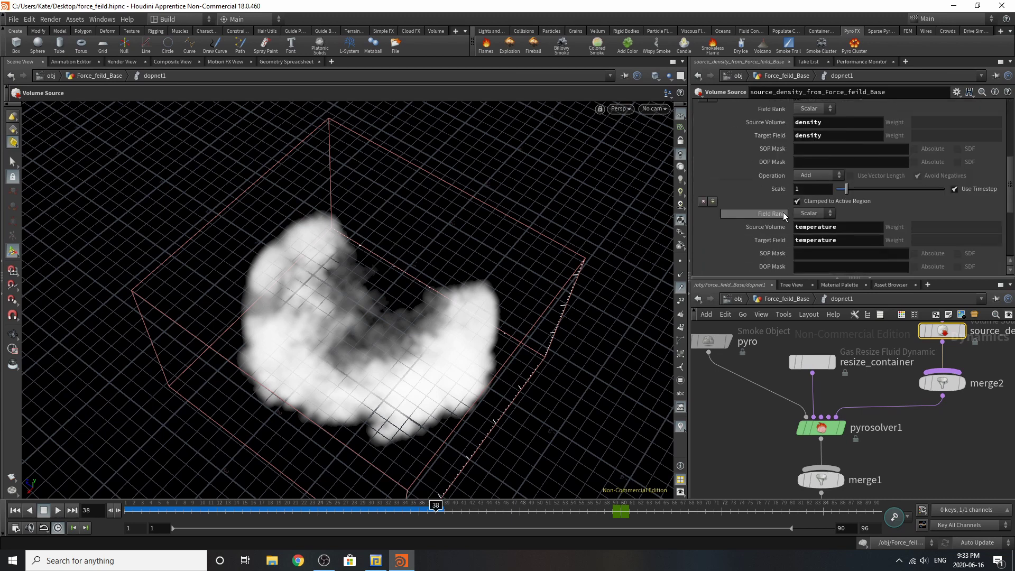
scroll(785, 214, "down", 2)
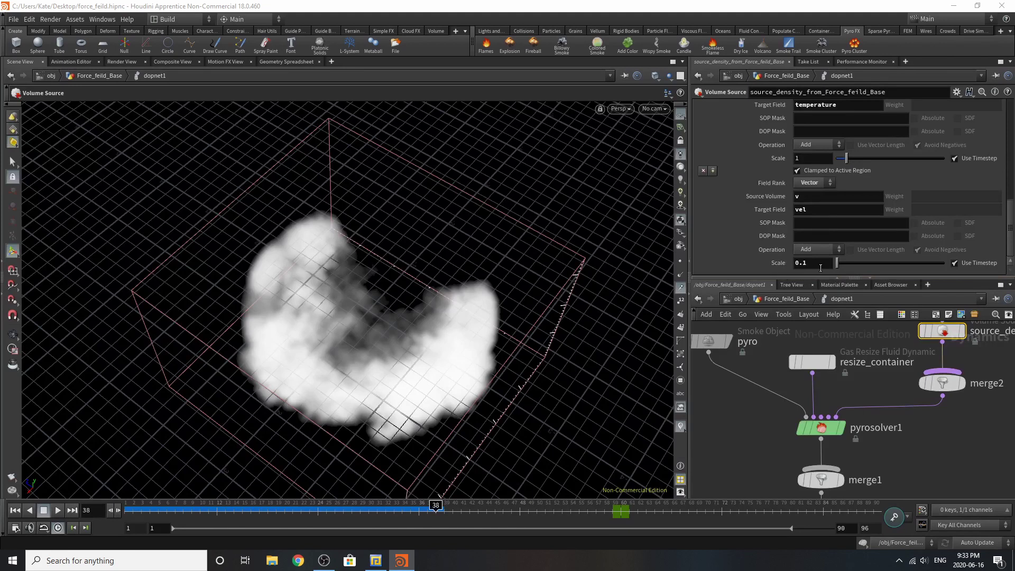
scroll(862, 387, "down", 3)
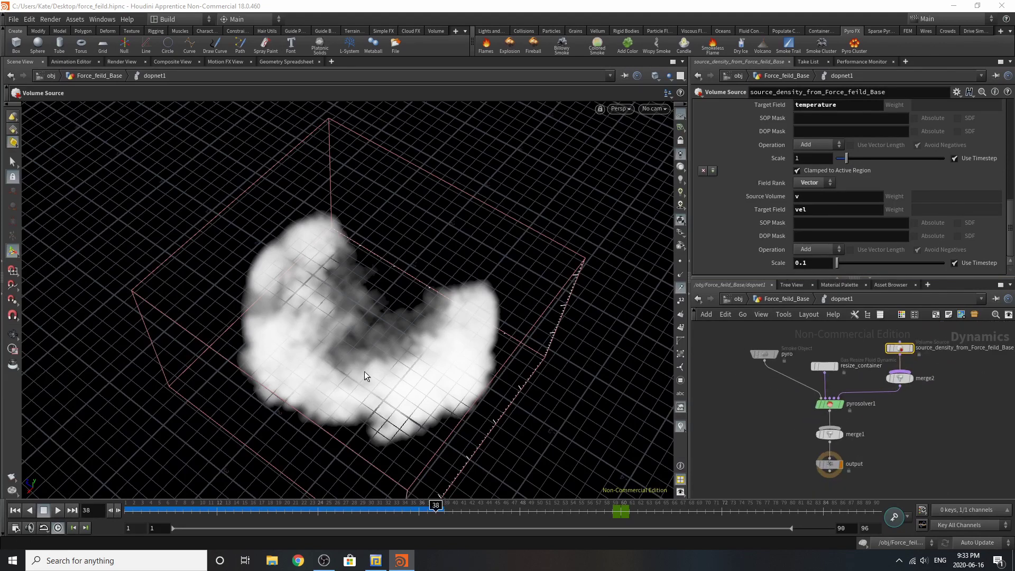
- Return to the Force_feild_Base network, display attribnoise1 and review its noise remap range, distribution and element size
left_click(757, 299)
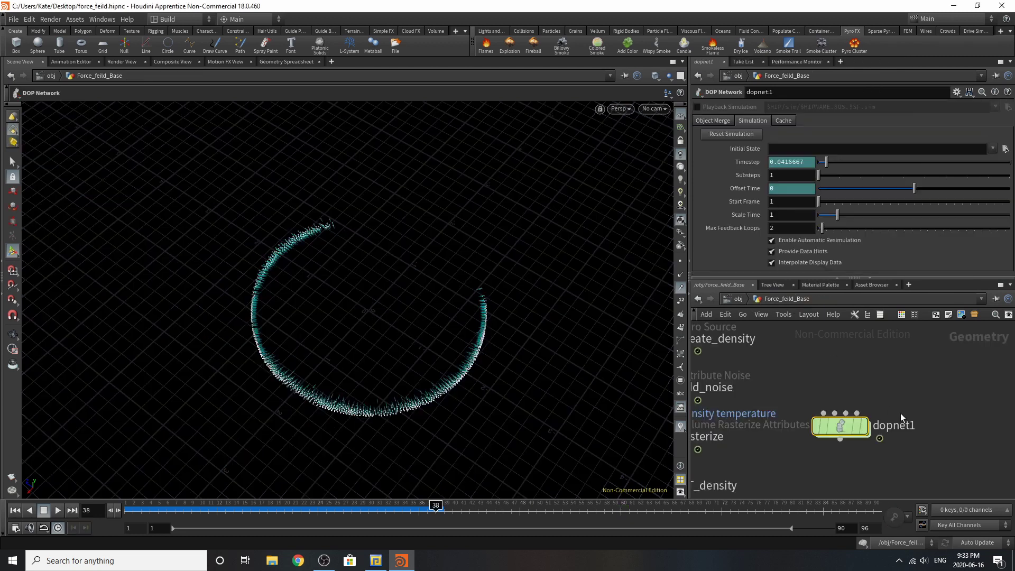
scroll(899, 409, "down", 6)
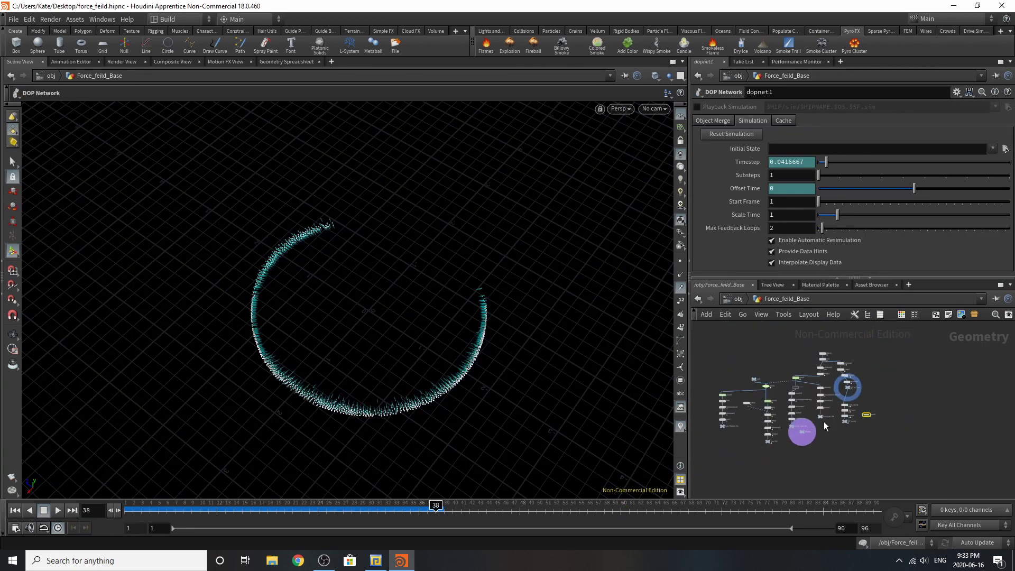
scroll(798, 391, "up", 5)
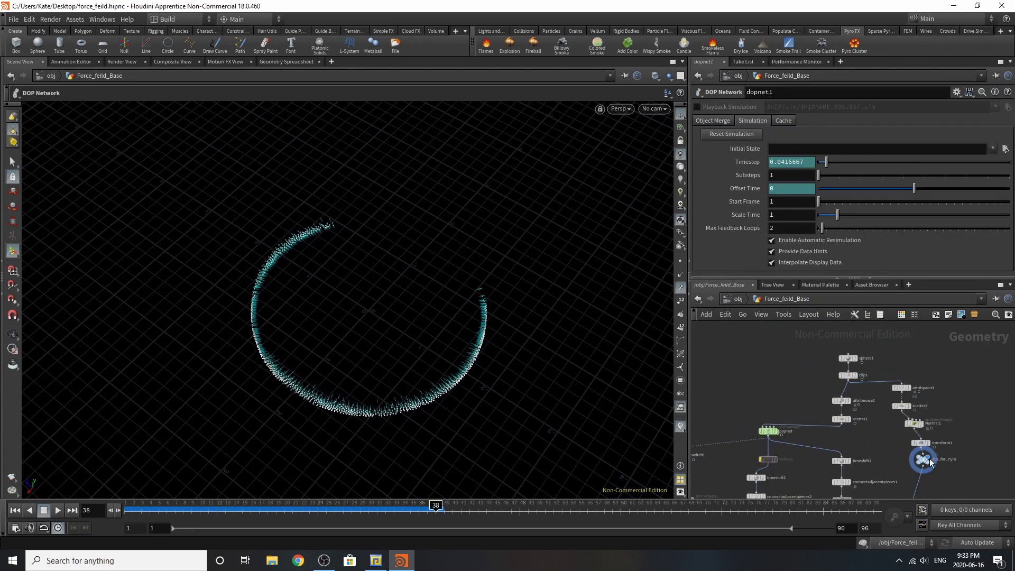
scroll(945, 456, "up", 3)
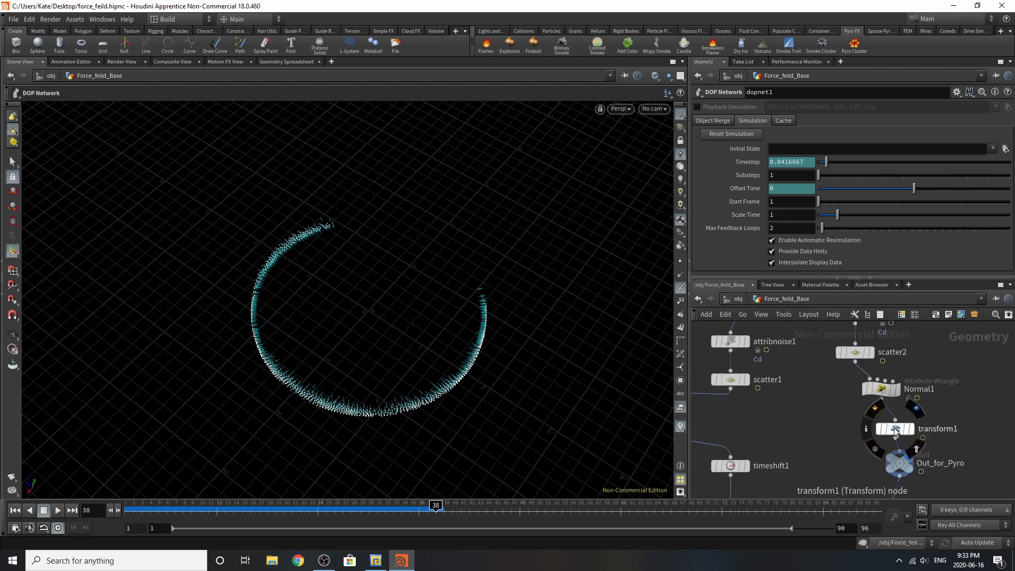
scroll(904, 420, "down", 4)
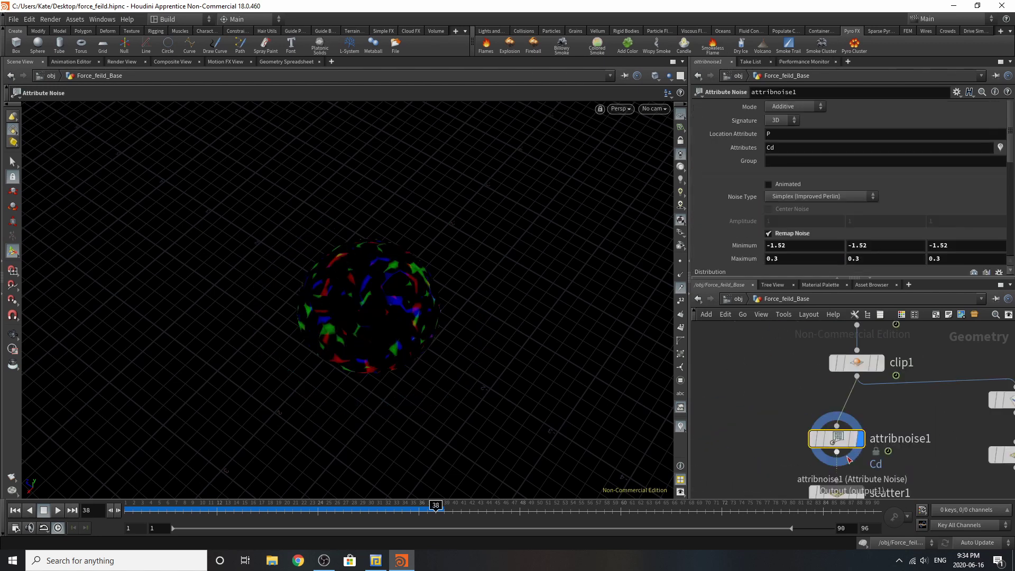
mouse_move(834, 438)
left_mouse_down()
mouse_move(810, 420)
mouse_move(816, 434)
left_mouse_up()
scroll(811, 201, "down", 5)
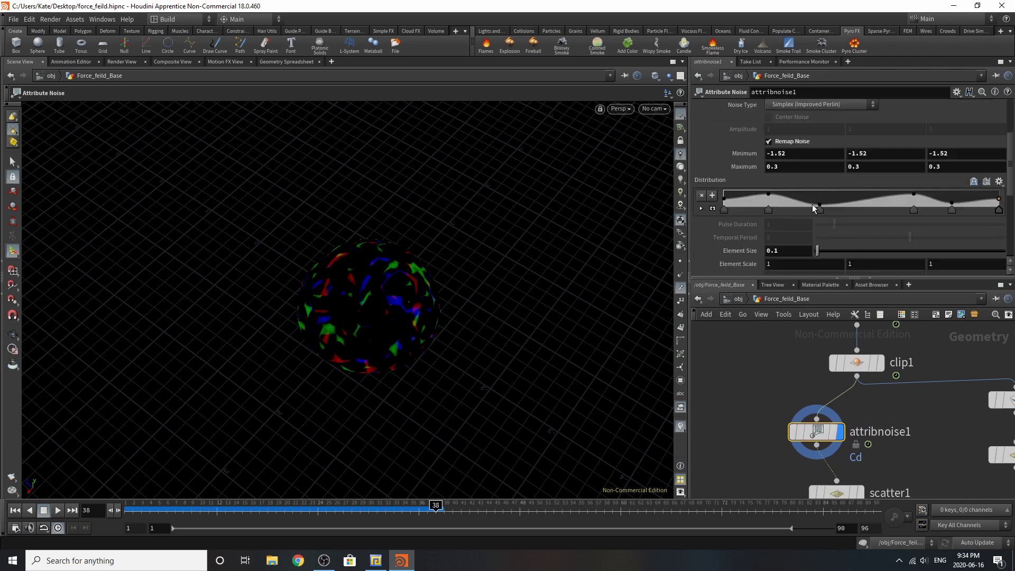
- Play back the noise-coloured dome animation and inspect it from a low side angle
left_click(57, 510)
left_click(56, 511)
left_click_drag(322, 396, 349, 301, "alt")
right_click_drag(307, 387, 566, 313, "alt")
right_click_drag(357, 387, 412, 372, "alt")
left_click_drag(412, 372, 433, 367, "alt")
- Display the scatter1 node's output, review its scatter settings and scrub through the frames to examine the scattered points
scroll(807, 397, "down", 3)
scroll(825, 465, "up", 3)
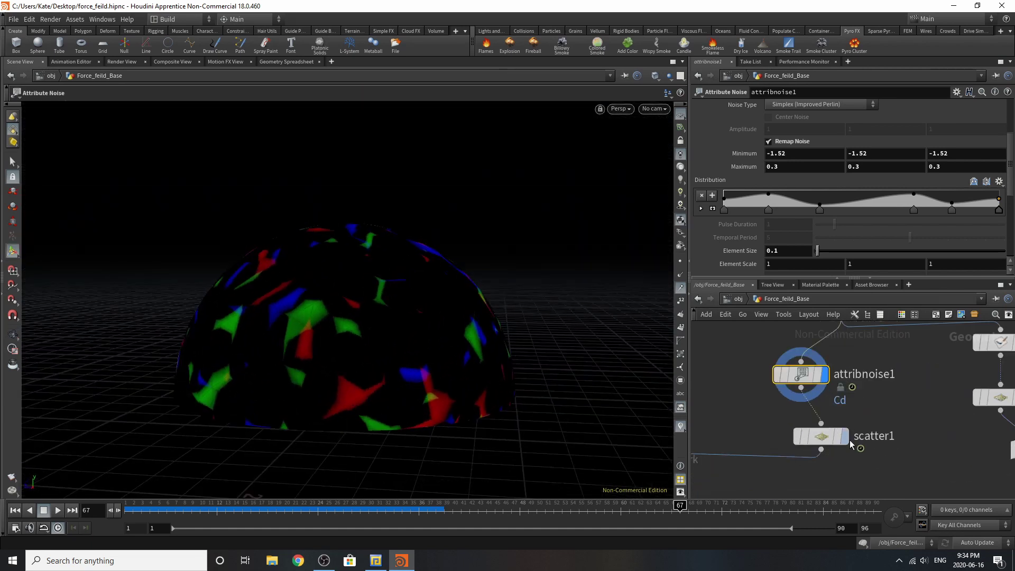
left_click(823, 440)
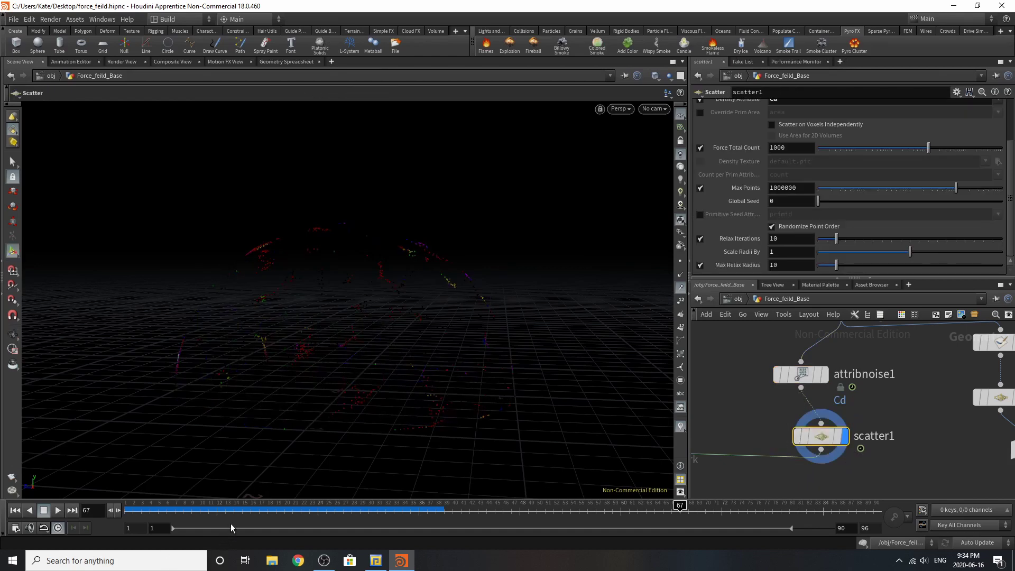
left_click_drag(224, 510, 168, 510)
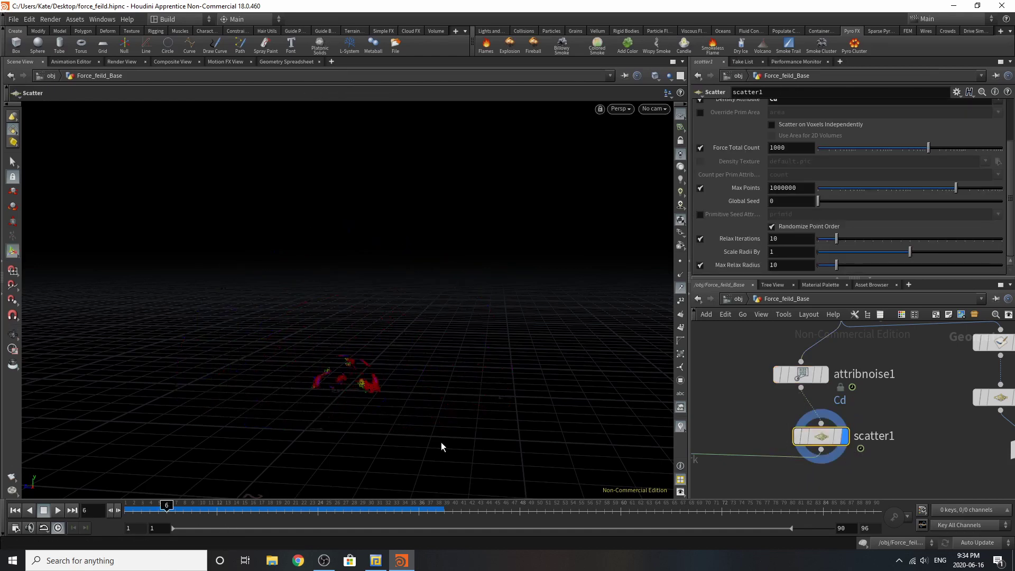
- Display popnet, scrub its particle simulation to frame 24 and inspect the particle velocities from above
scroll(813, 430, "down", 3)
scroll(786, 414, "up", 4)
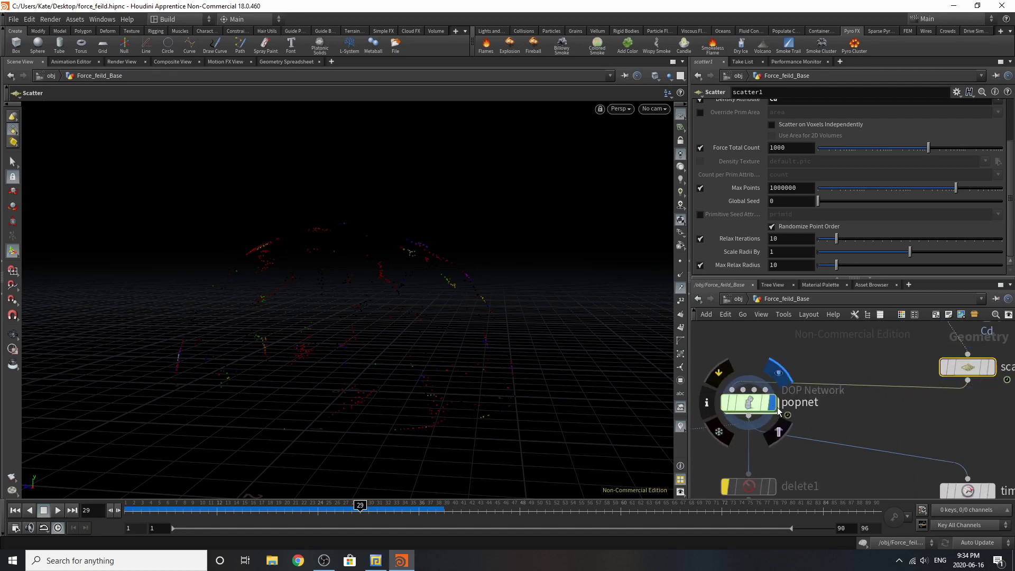
left_click(750, 403)
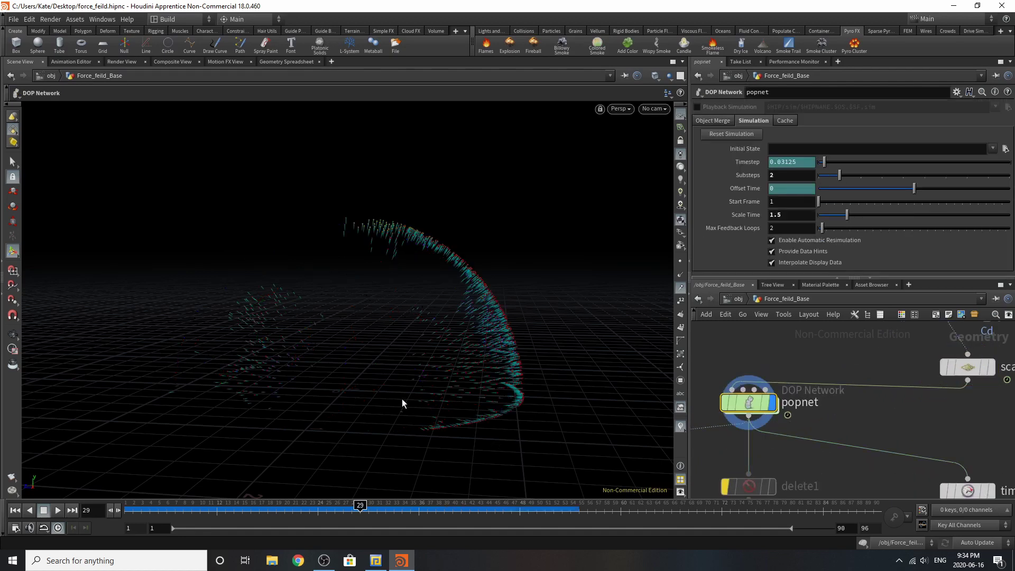
left_click_drag(204, 511, 319, 512)
scroll(867, 412, "down", 5)
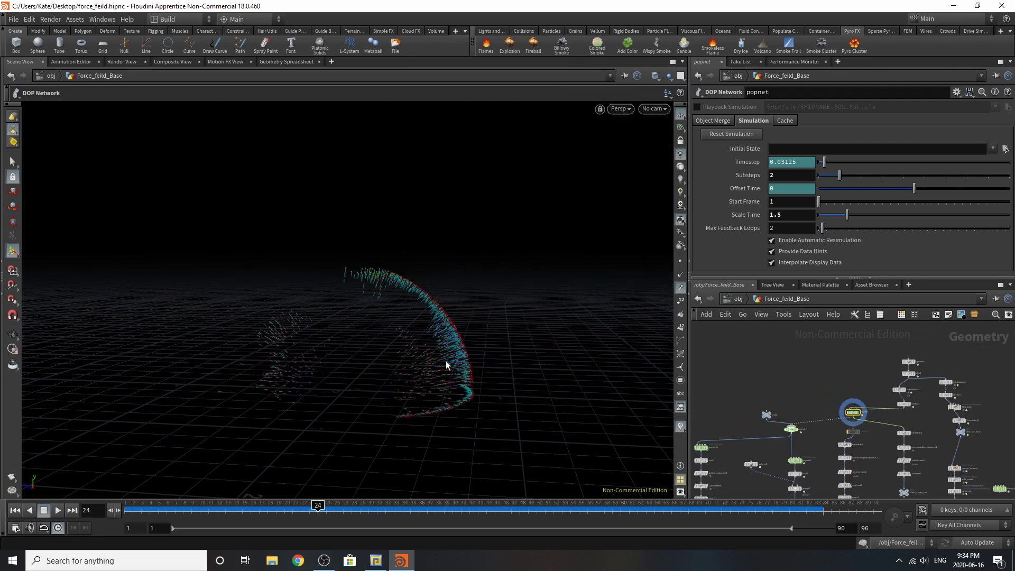
left_click_drag(452, 361, 459, 395, "alt")
- Display the transform1 node above Out_for_Pyro and scrub the timeline to compare its points with the popnet particles
scroll(999, 410, "down", 3)
middle_click_drag(986, 410, 896, 382)
scroll(892, 379, "up", 8)
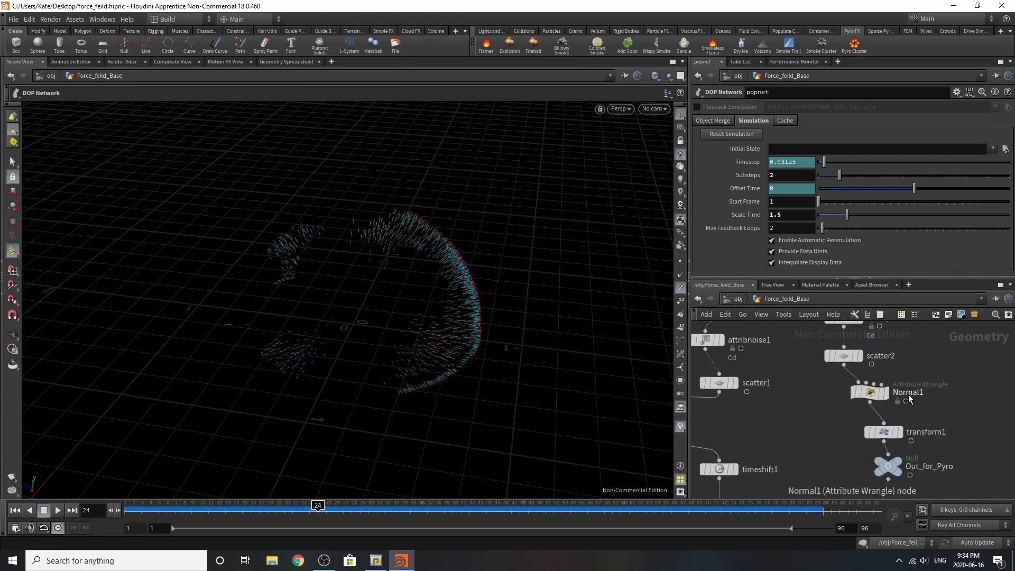
left_click(899, 432)
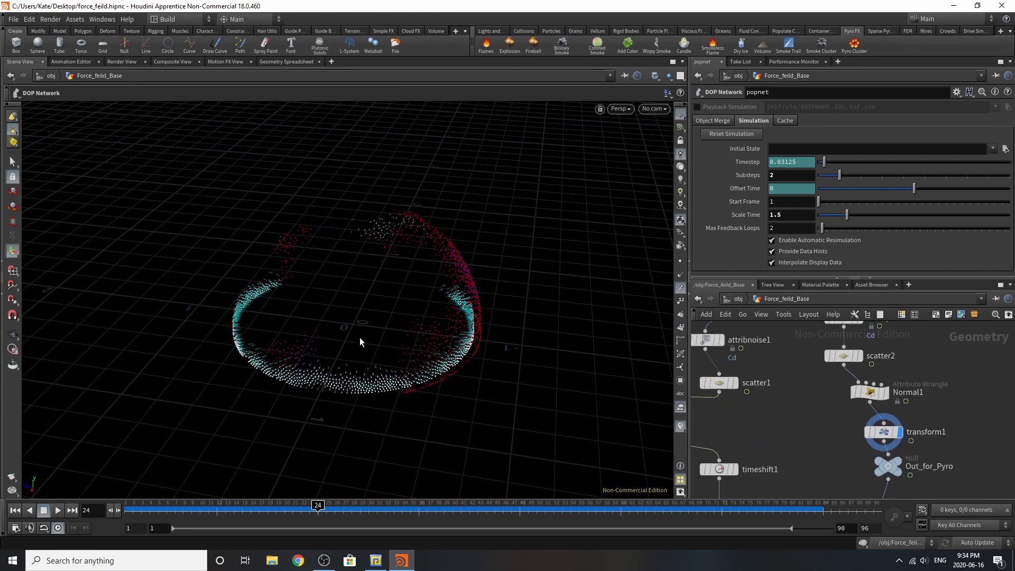
left_click_drag(307, 509, 426, 510)
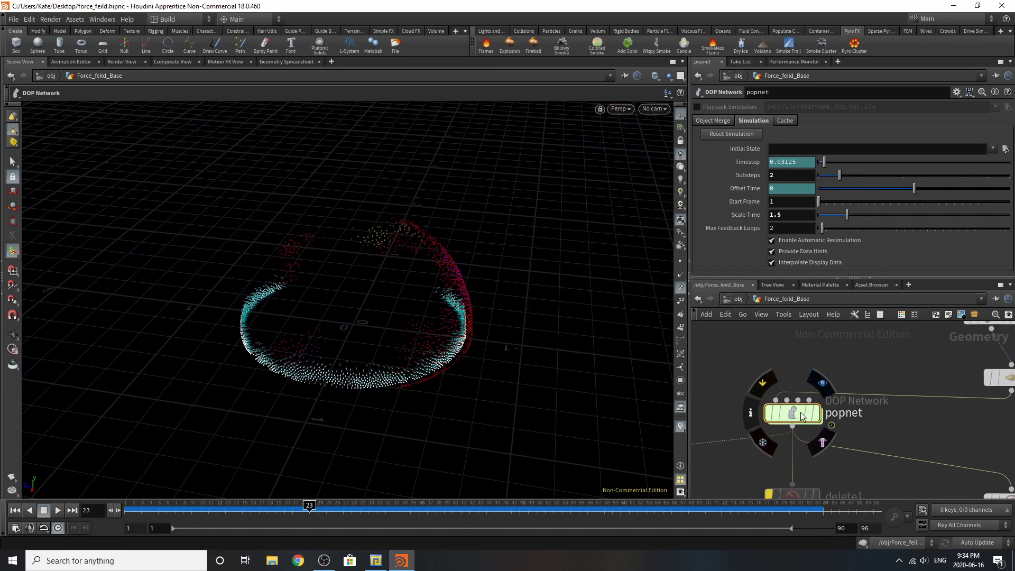
- Switch the display back to popnet and open its internal network
scroll(824, 422, "down", 5)
scroll(934, 420, "up", 3)
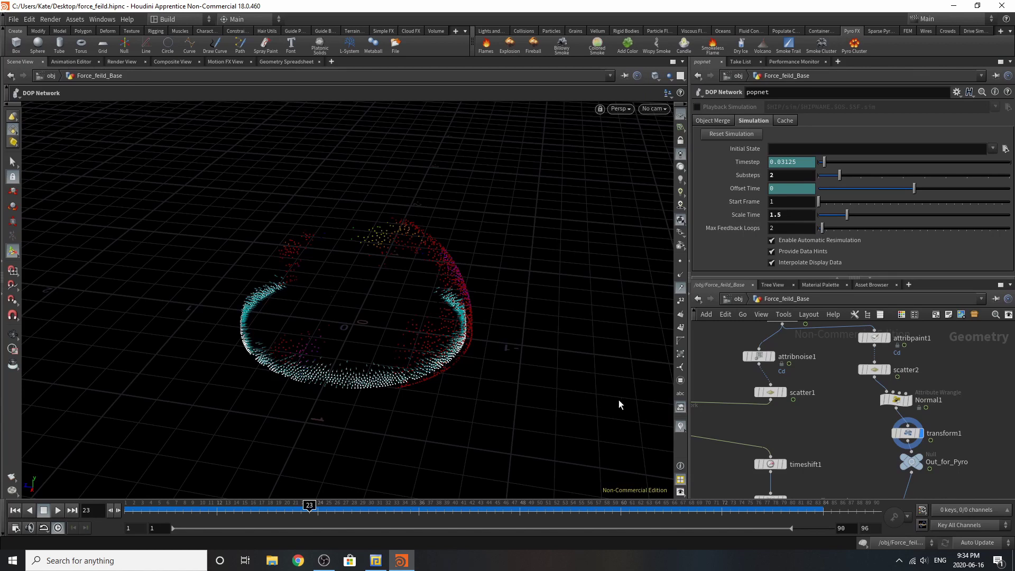
scroll(890, 441, "down", 4)
scroll(835, 429, "up", 6)
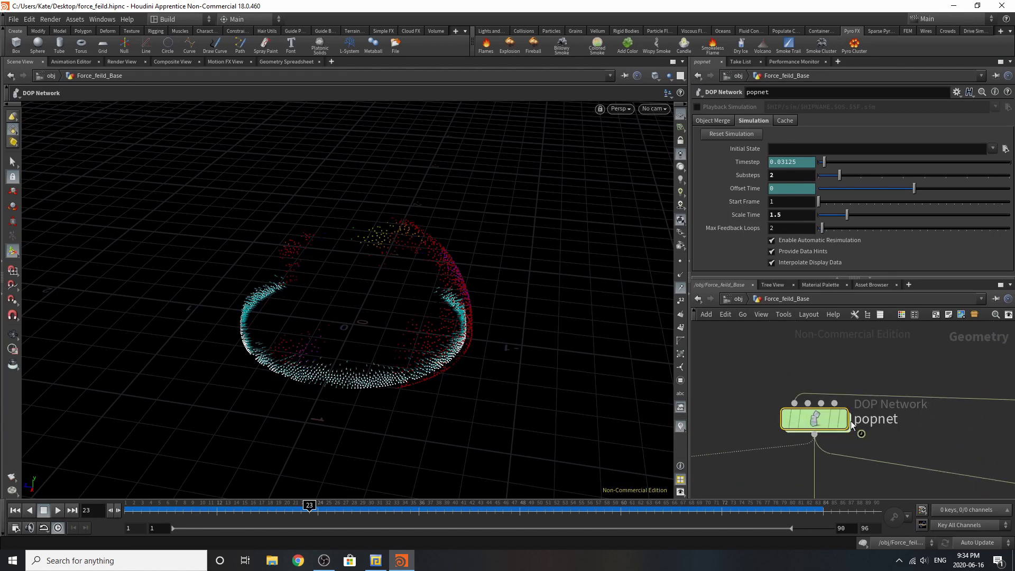
left_click(843, 393)
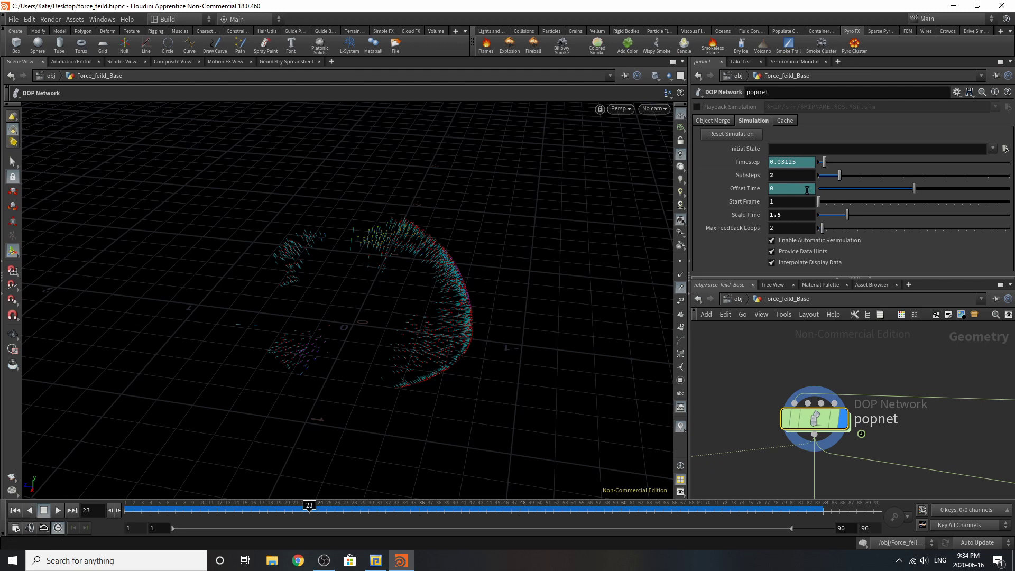
double_click(841, 416)
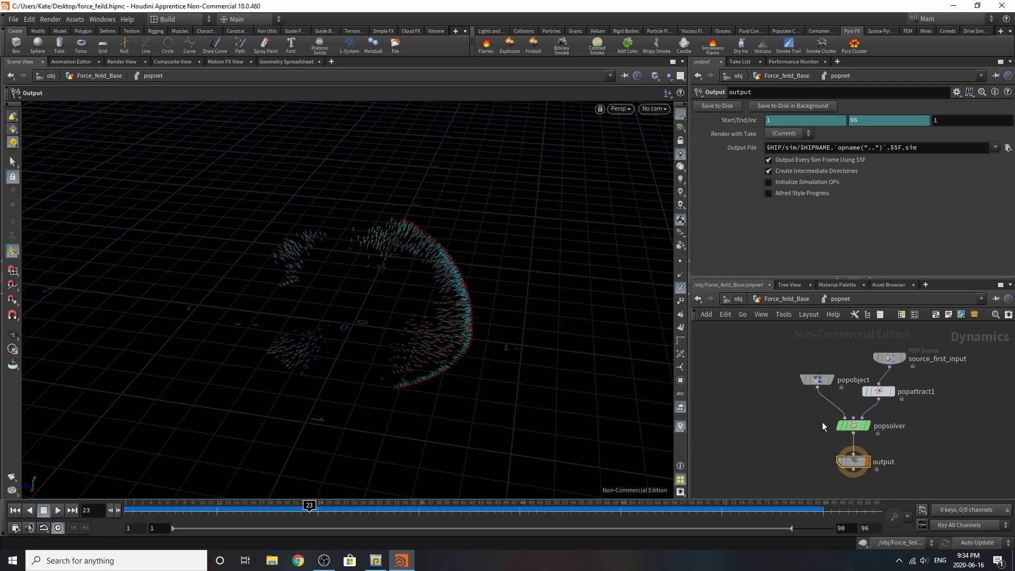
- Review source_first_input's birth settings, including impulse activation and life expectancy, and its source settings for emission type and geometry source
scroll(890, 358, "up", 4)
left_click(888, 359)
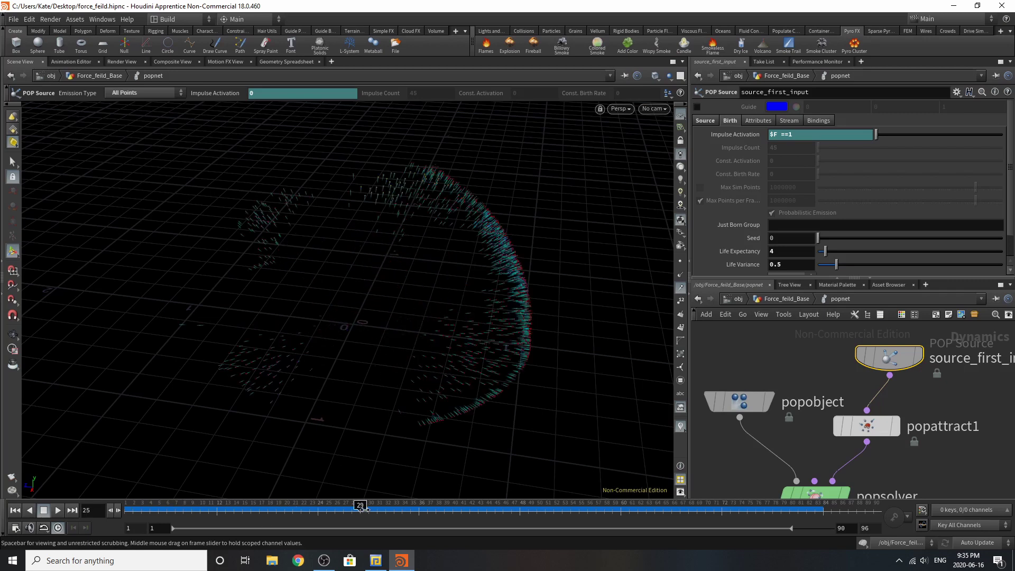
scroll(797, 238, "down", 2)
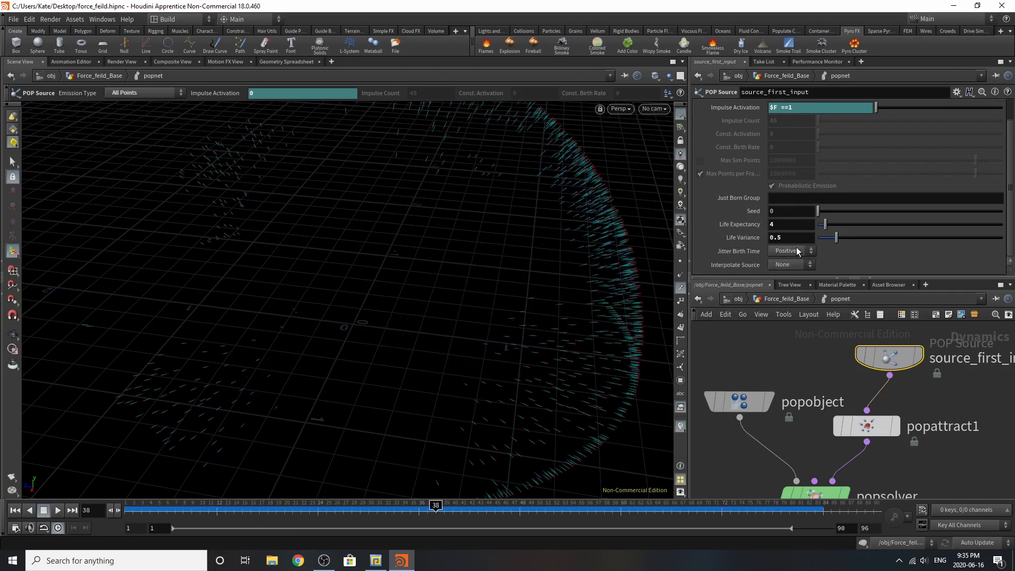
scroll(740, 185, "up", 2)
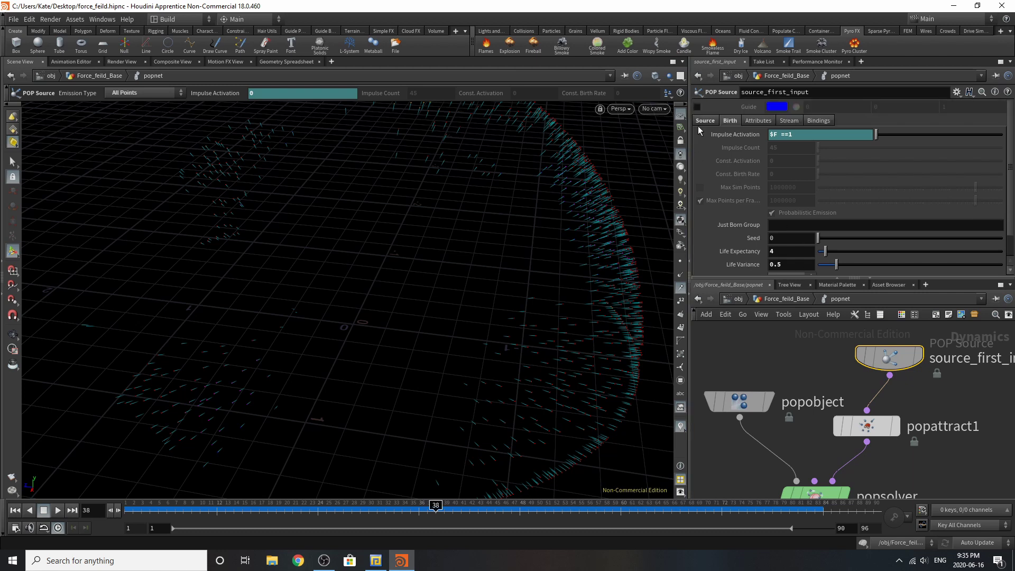
left_click(698, 124)
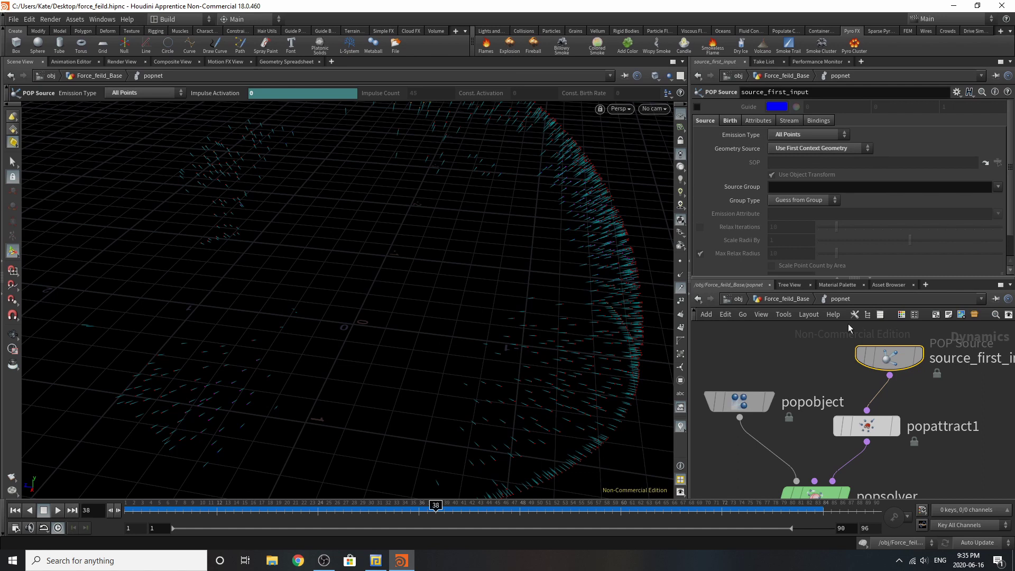
- Select popattract1 and review its force settings, including force scale, reversal distance and peak force distance
scroll(784, 204, "down", 2)
scroll(784, 204, "up", 2)
scroll(854, 396, "down", 3)
scroll(860, 417, "up", 3)
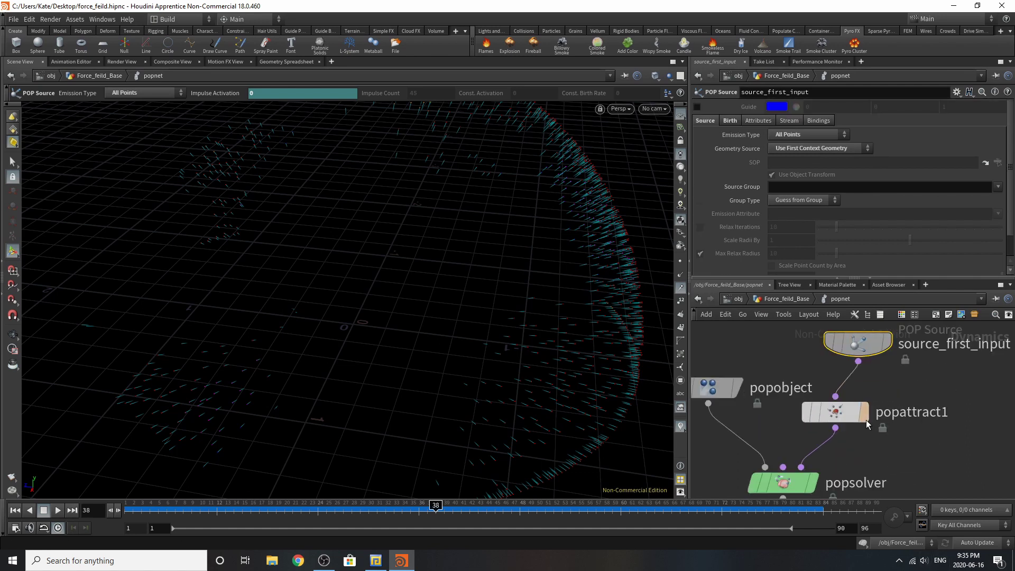
left_click(849, 415)
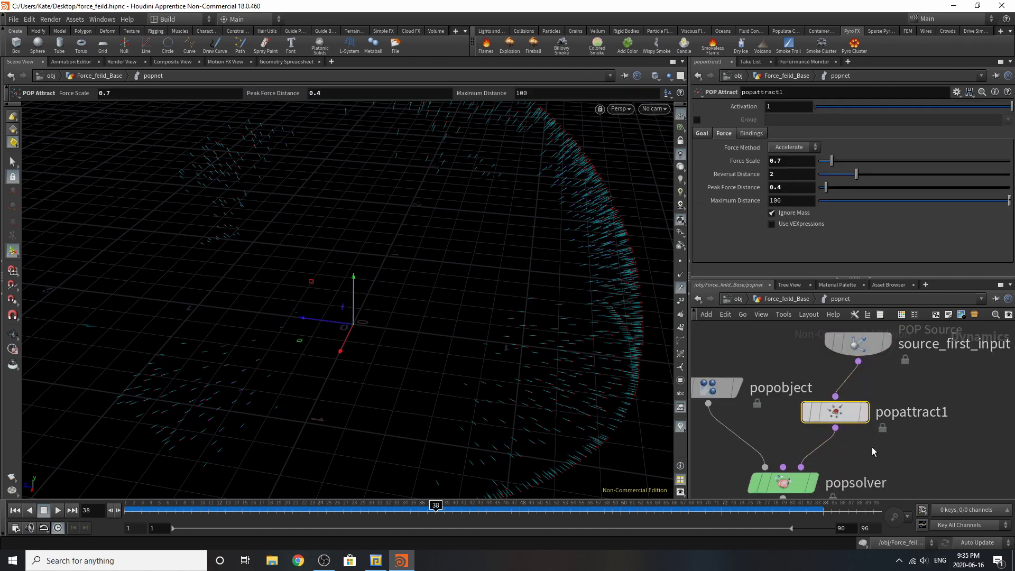
- Compare the particle simulation by playing it with popattract1 bypassed and again with the node re-enabled
left_click(804, 413)
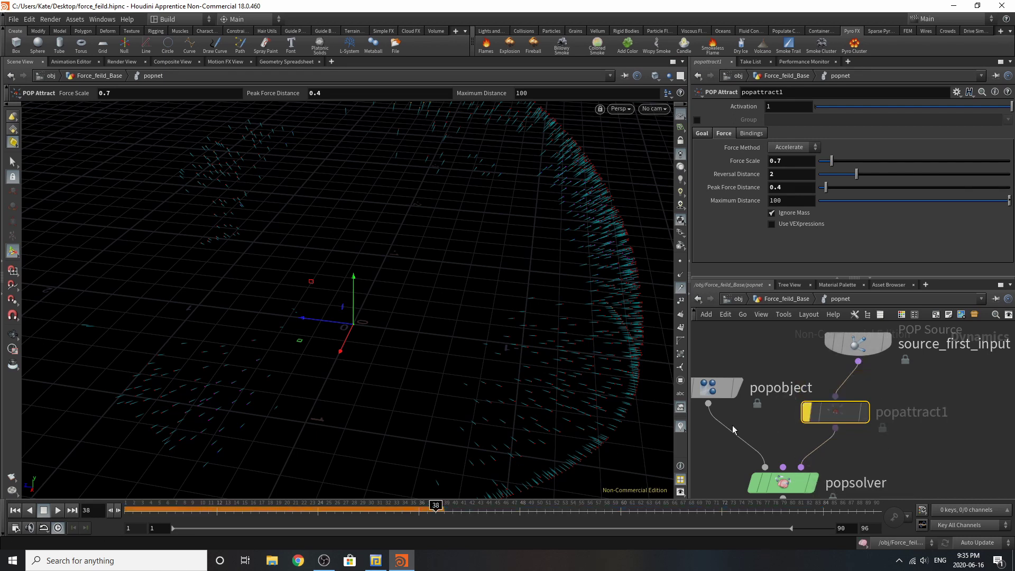
left_click(16, 511)
left_click(58, 510)
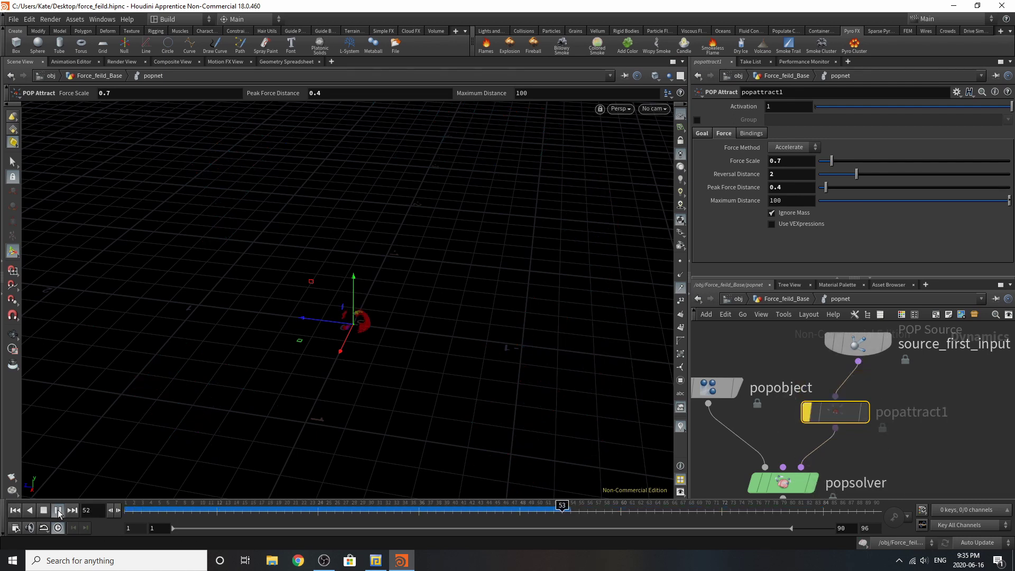
left_click(44, 515)
left_click(806, 412)
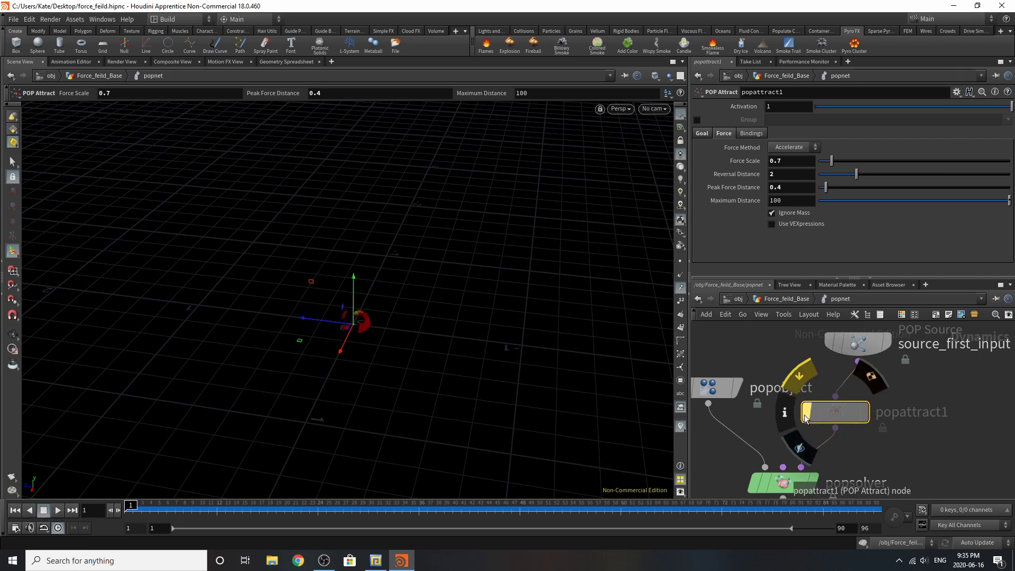
left_click(58, 510)
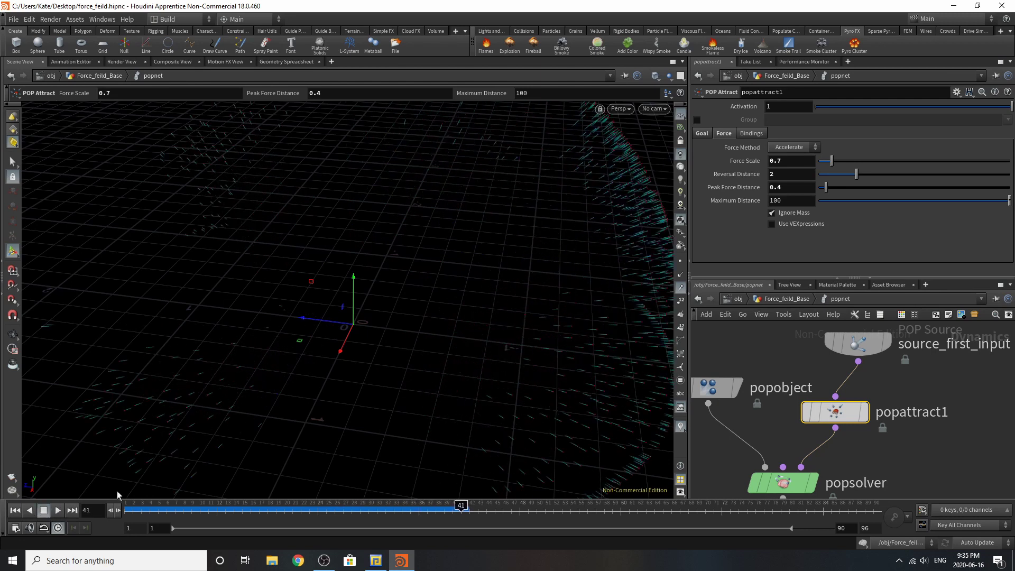
- Return to the Force_feild_Base network, display timeshift1 and scrub the timeline to frame 29
key("u")
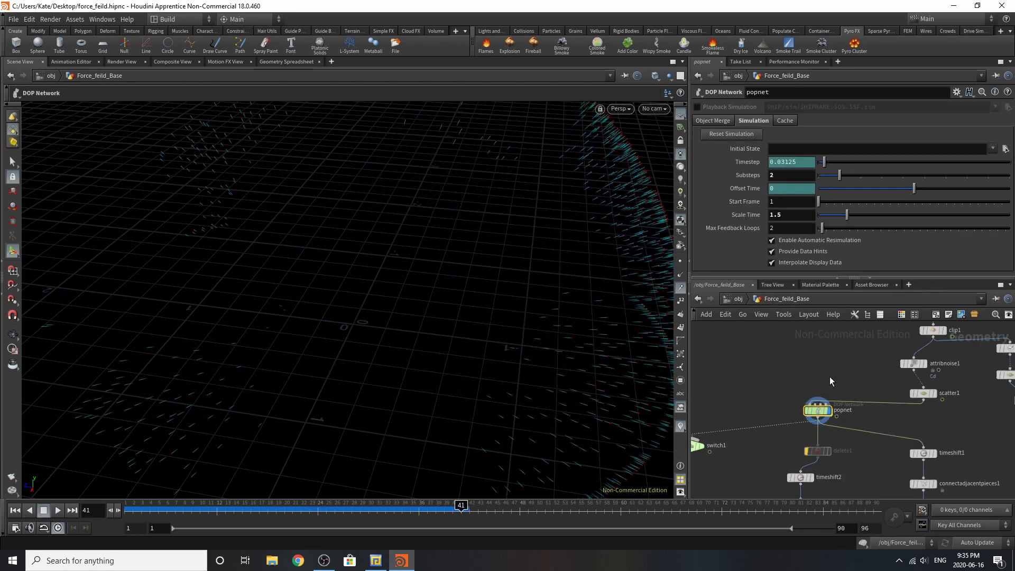
scroll(829, 376, "down", 4)
scroll(898, 460, "up", 3)
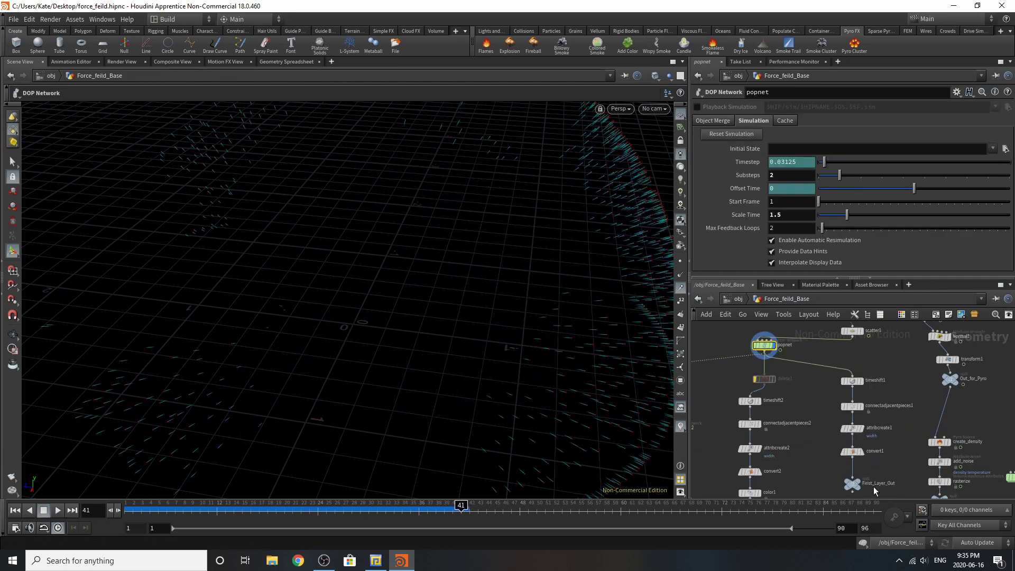
scroll(866, 407, "up", 3)
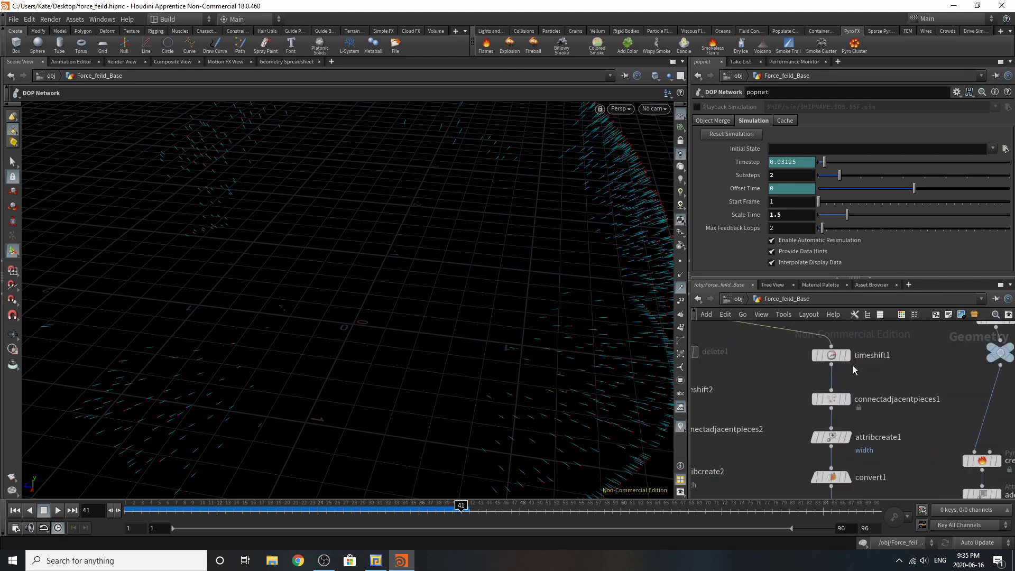
left_click(846, 357)
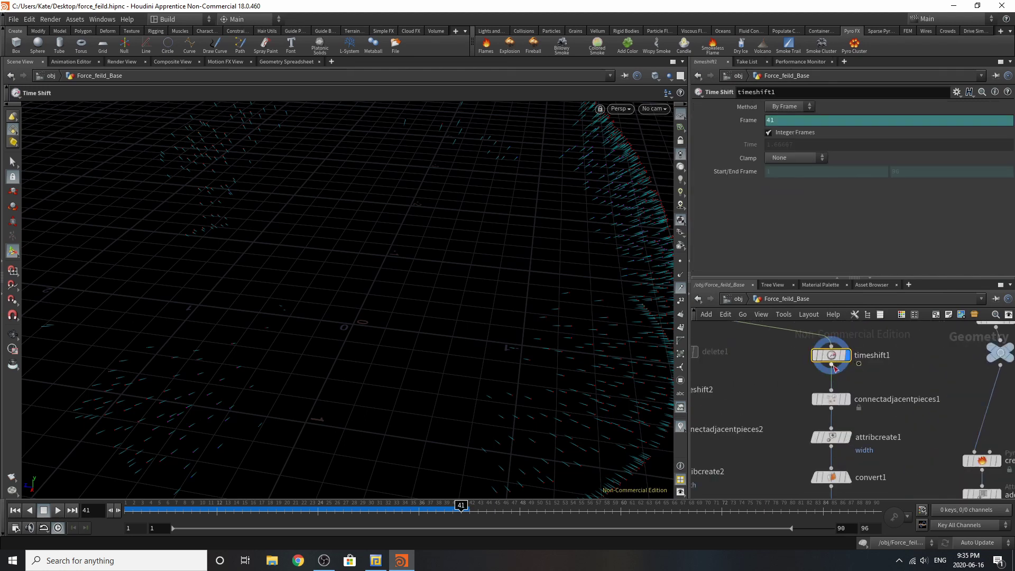
left_click_drag(224, 508, 349, 518)
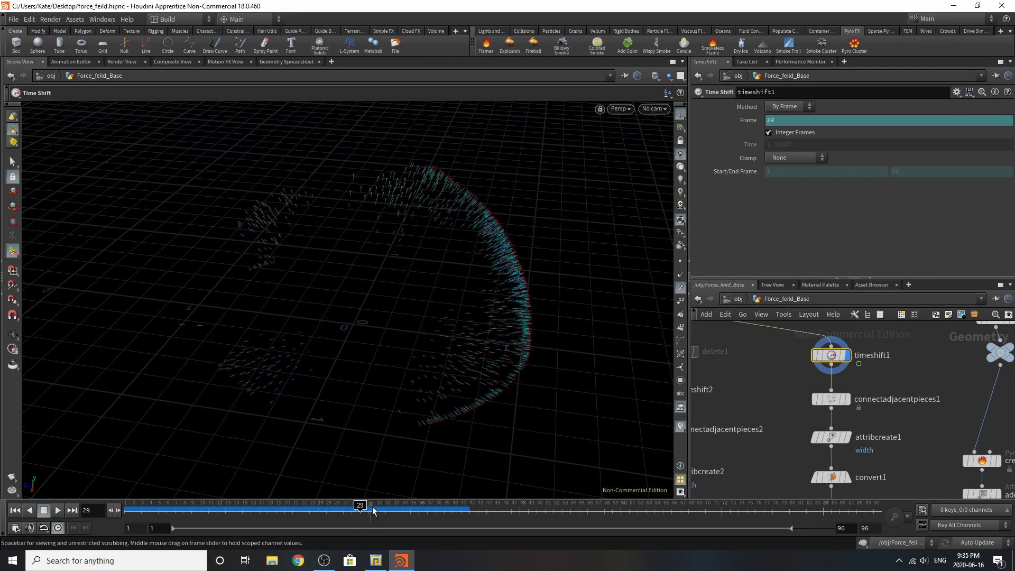
- Display connectadjacentpieces1, review its keyframed search radius and scrub the timeline to frame 19
left_click(847, 399)
left_click(830, 399)
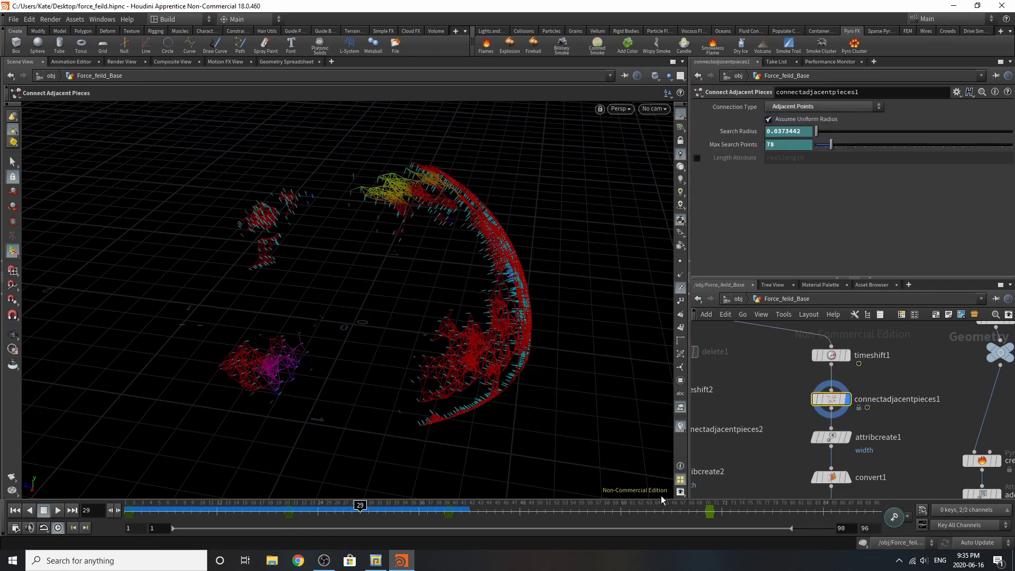
left_click_drag(190, 516, 276, 535)
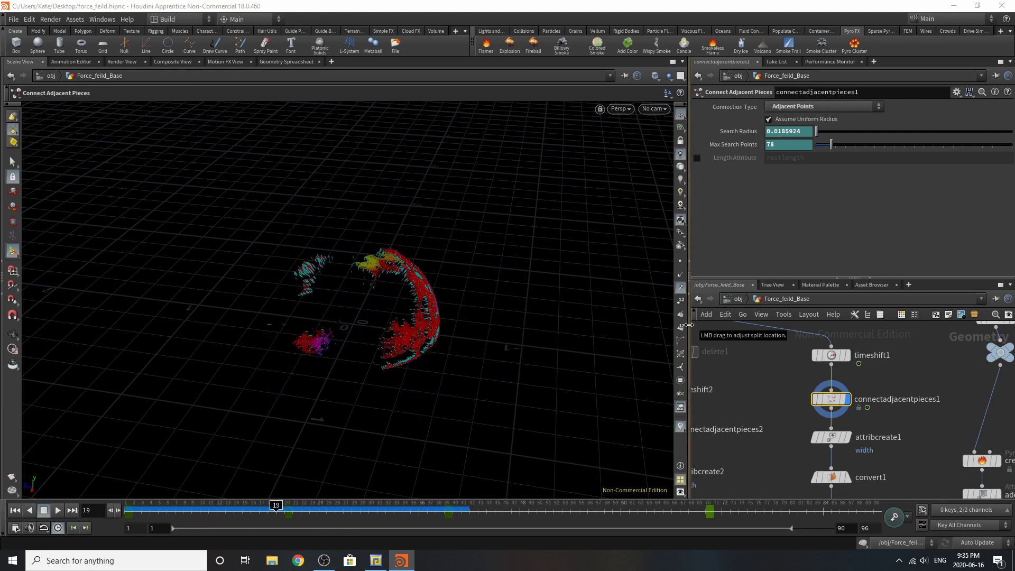
- Select the chain from connectadjacentpieces1 to Firist_Layer_Out and shift it down to make room below timeshift1
scroll(823, 387, "down", 6)
scroll(847, 398, "up", 5)
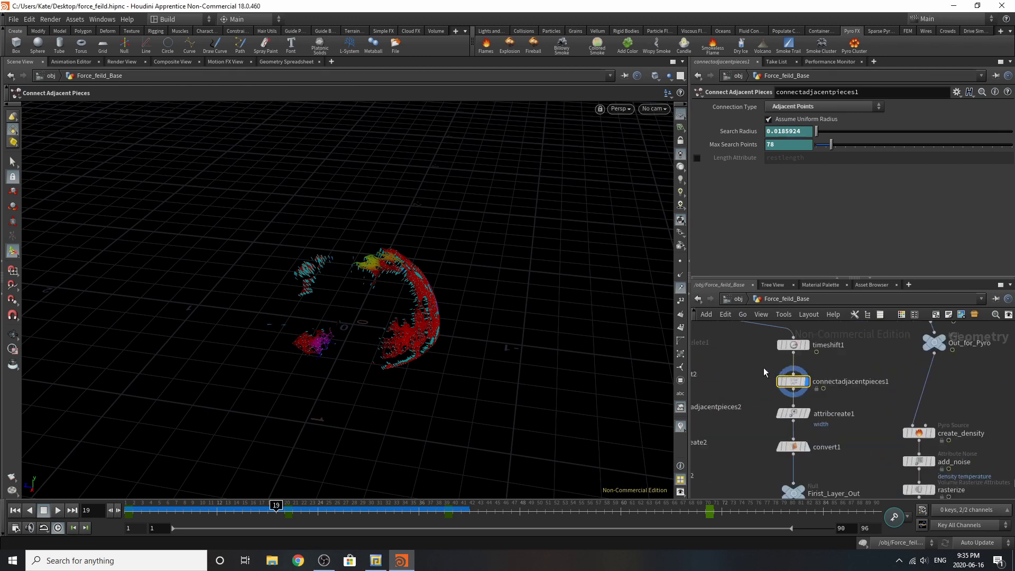
left_click_drag(765, 379, 822, 495)
left_click_drag(793, 382, 788, 414)
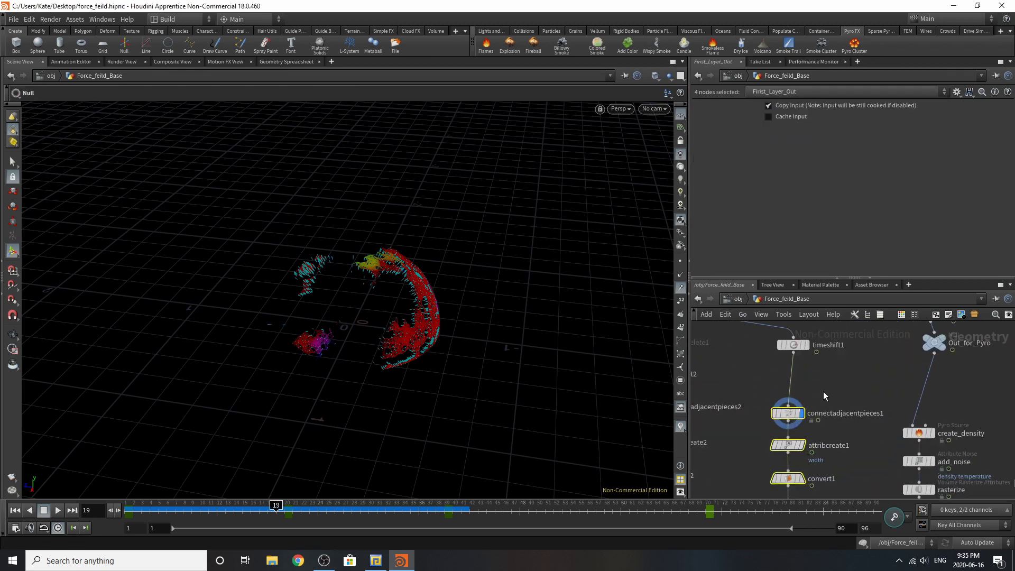
- Add a Connect Adjacent Pieces node in the free space beside the connection between timeshift1 and connectadjacentpieces1
left_click(844, 375)
key("Tab")
type("x")
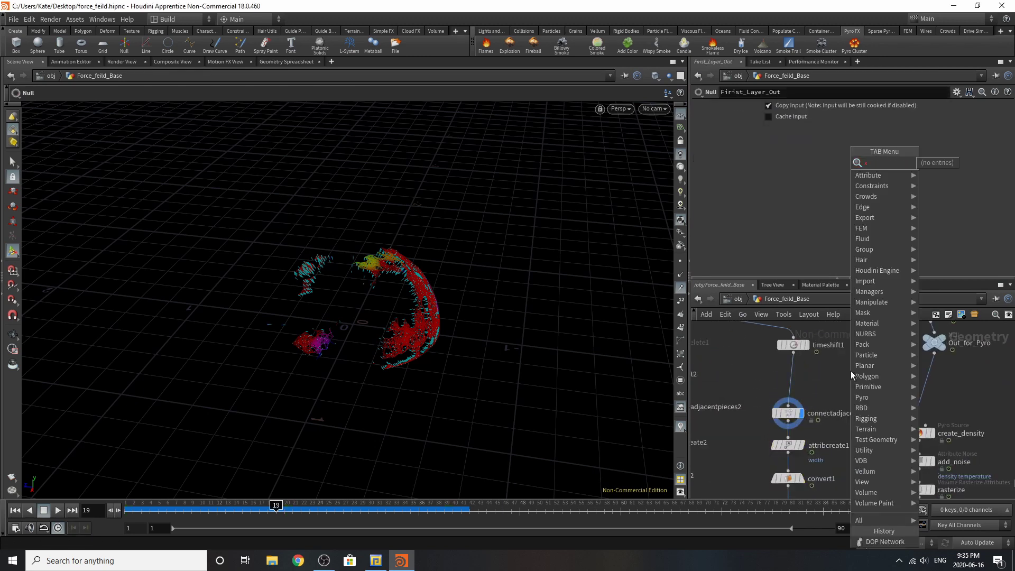
type("connect")
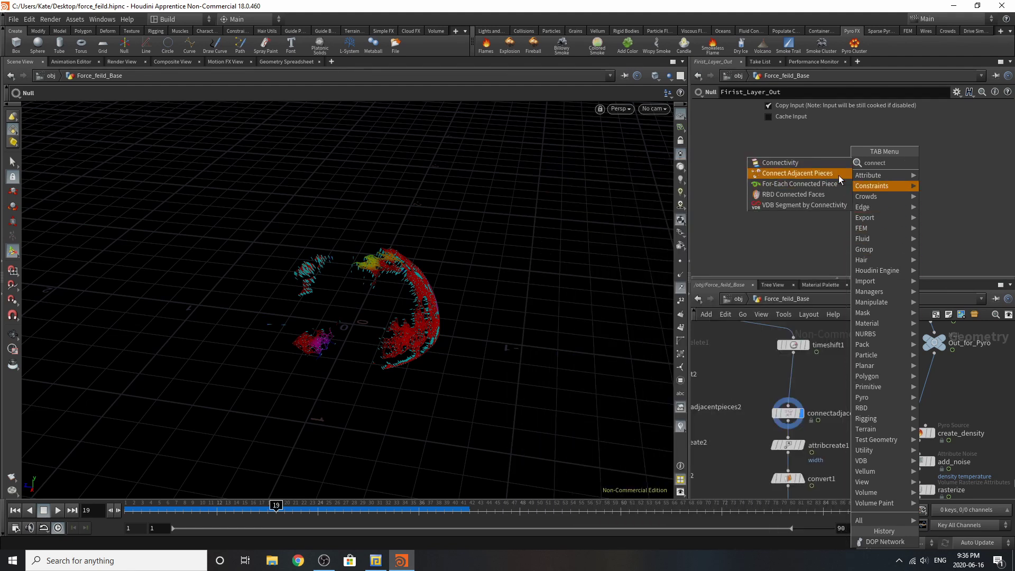
left_click(834, 175)
left_click(853, 382)
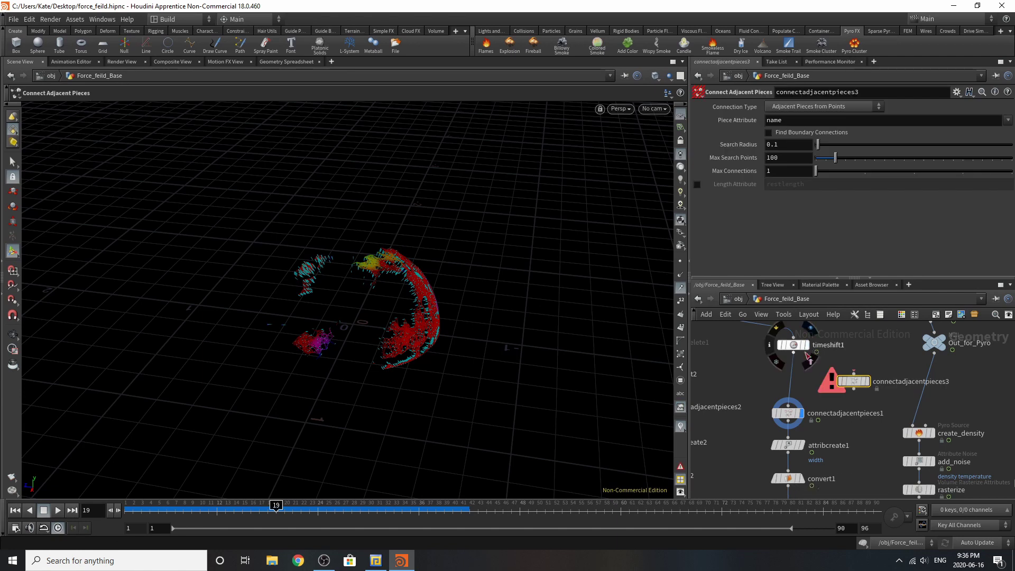
- Display the new Connect Adjacent Pieces node wired to timeshift1 and set its connection type to Adjacent Points
left_click(866, 381)
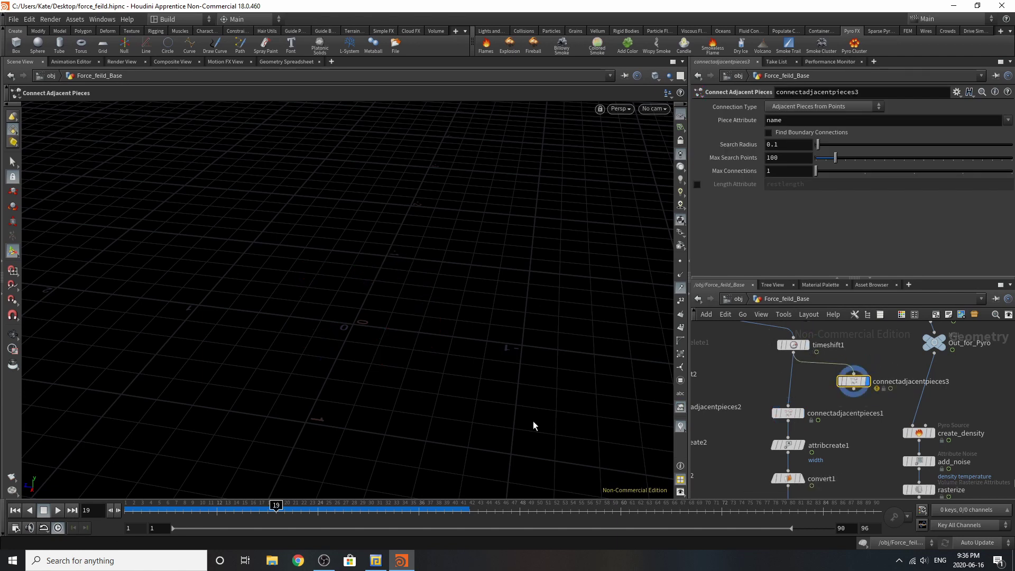
left_click(772, 107)
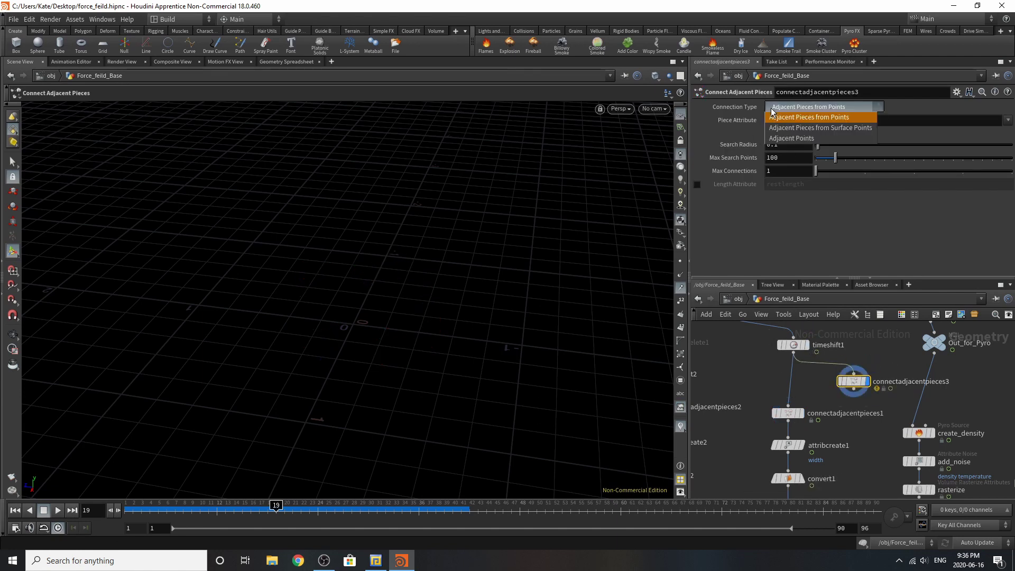
left_click(783, 135)
- Inspect the new node's connected lines from several angles and scrub the timeline to frame 4
left_click_drag(425, 332, 429, 318, "alt")
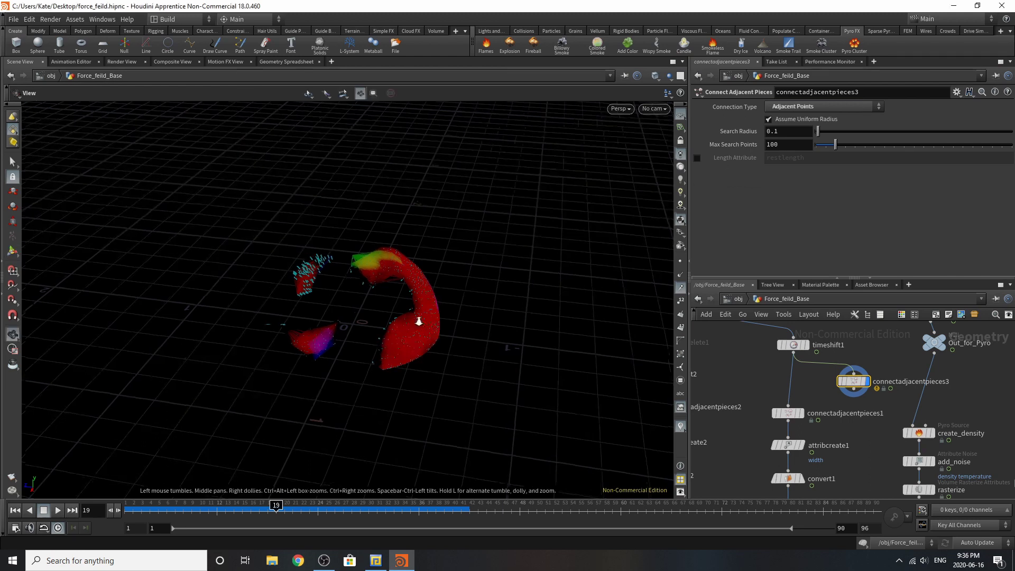
right_click_drag(429, 317, 663, 299, "alt")
right_click_drag(359, 380, 584, 299, "alt")
left_click_drag(428, 347, 292, 306, "alt")
right_click_drag(426, 326, 326, 333, "alt")
left_click_drag(153, 510, 138, 510)
key("Escape")
scroll(571, 401, "up", 10)
key("Return")
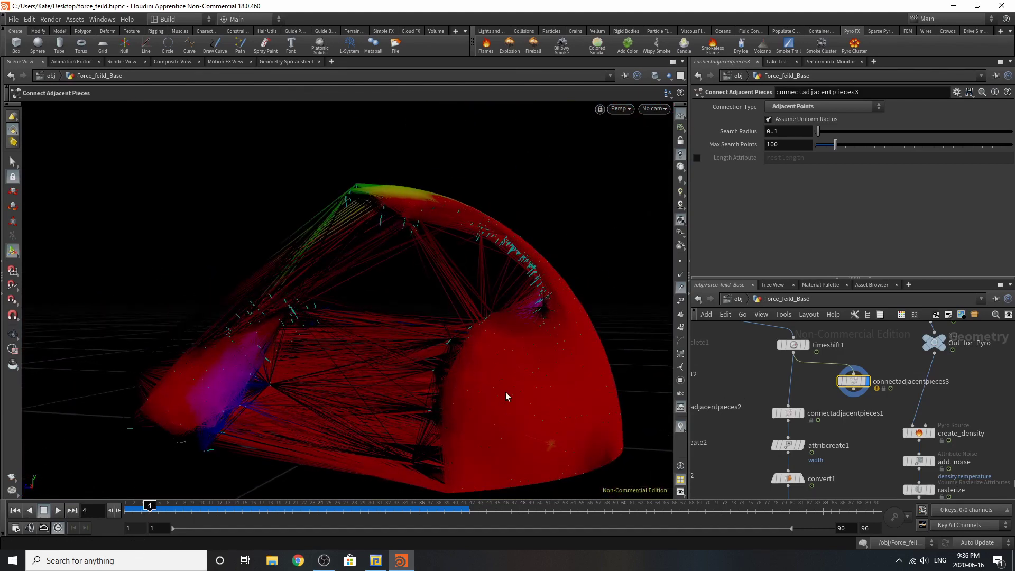
- Delete the test Connect Adjacent Pieces node beside the chain and select the original connectadjacentpieces1
mouse_move(856, 384)
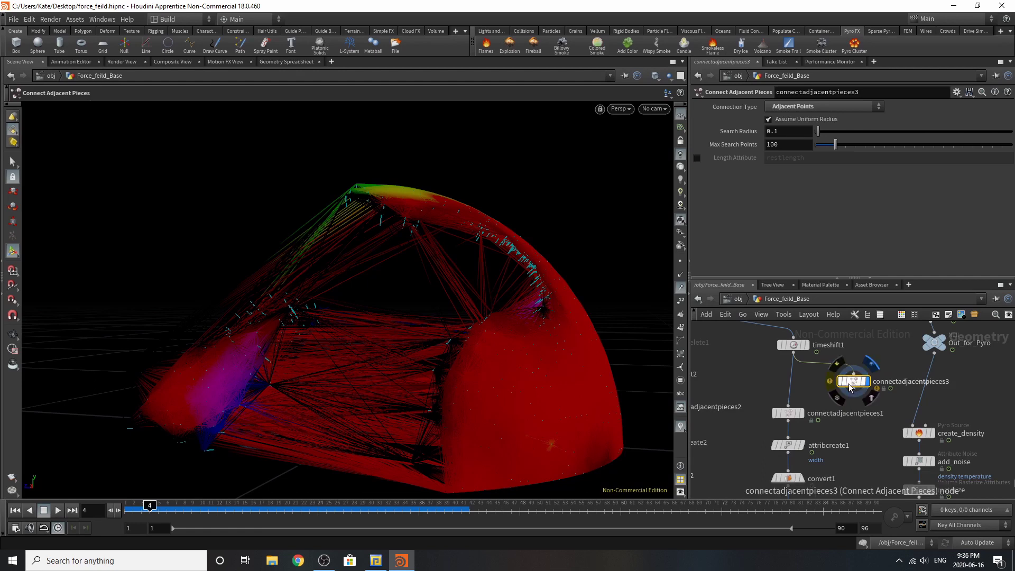
key("Delete")
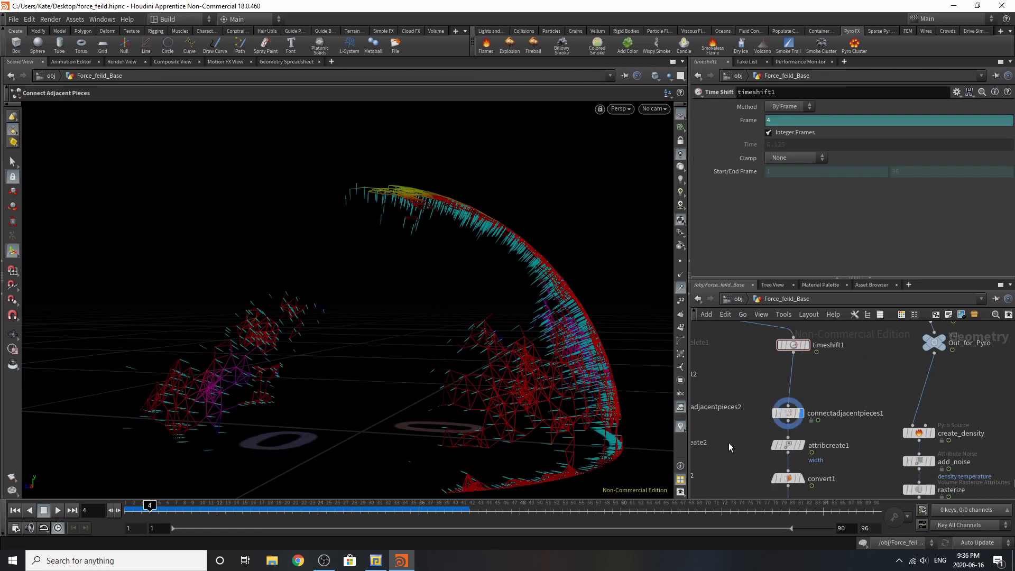
left_click(787, 413)
- Review connectadjacentpieces1's animated search radius at frames 1, 20 and 39, and move on to its last keyframe
left_click(128, 510)
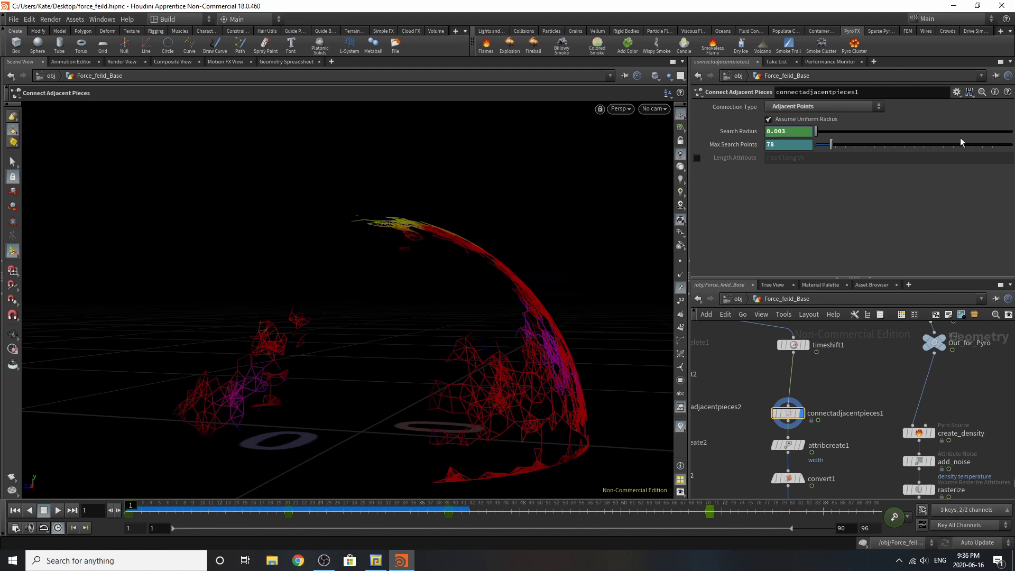
left_click(286, 510)
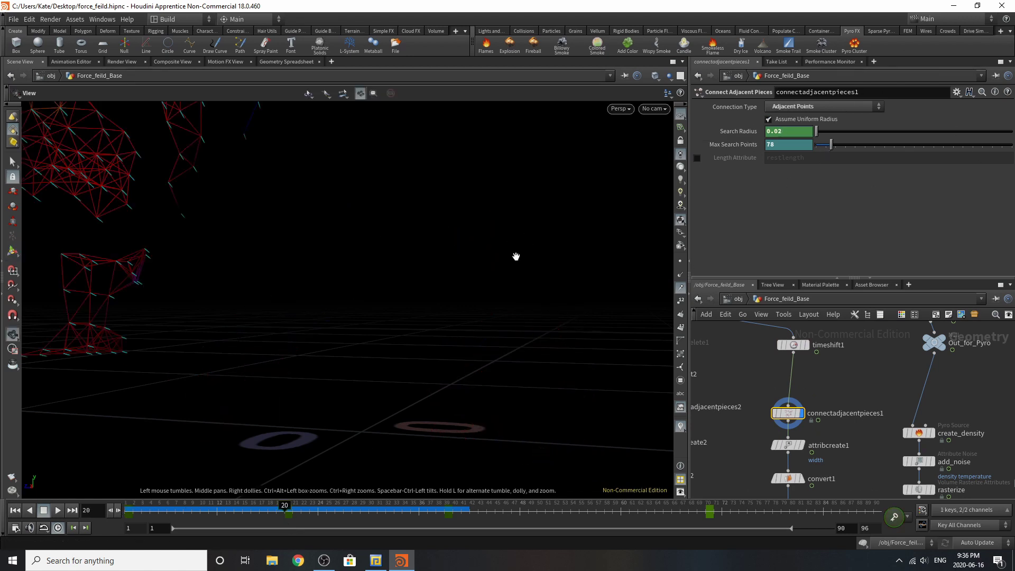
key("space+h")
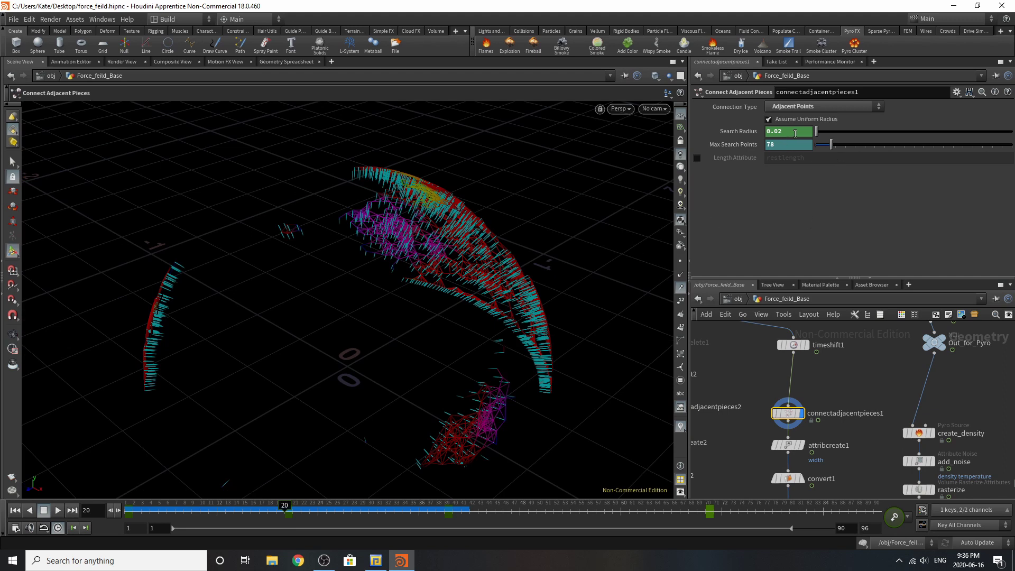
left_click(446, 516)
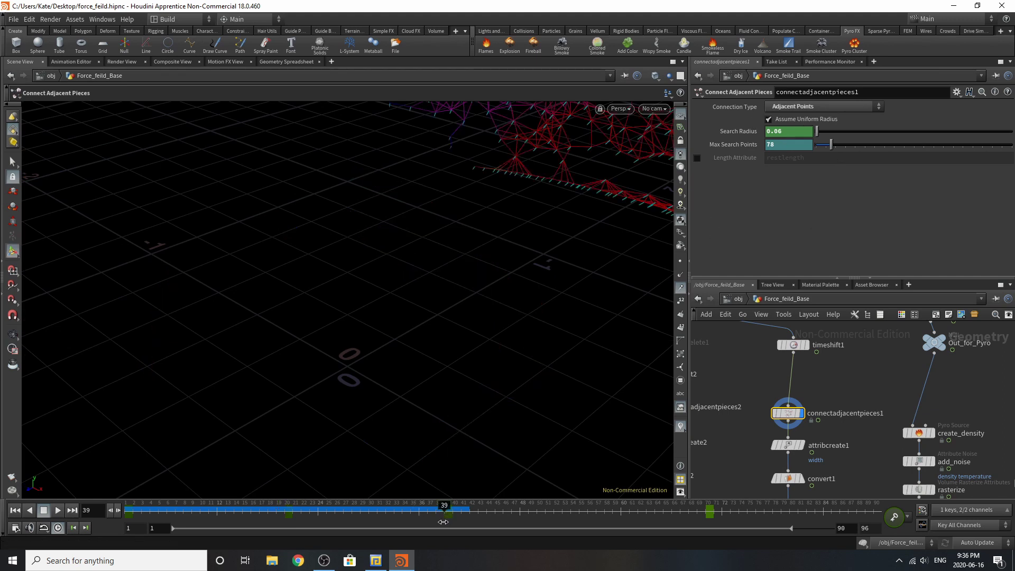
key("h")
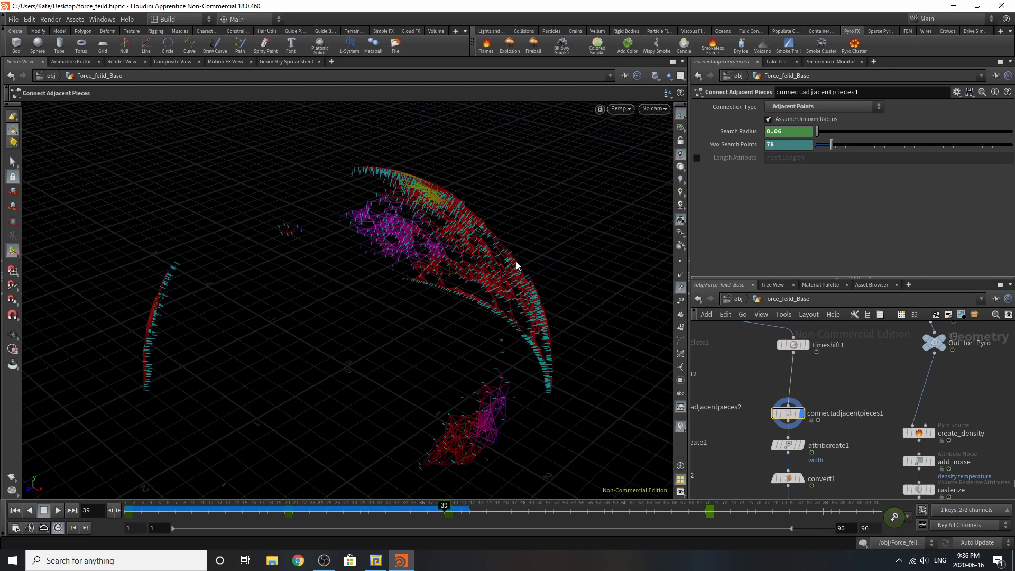
key("h")
left_click(706, 514)
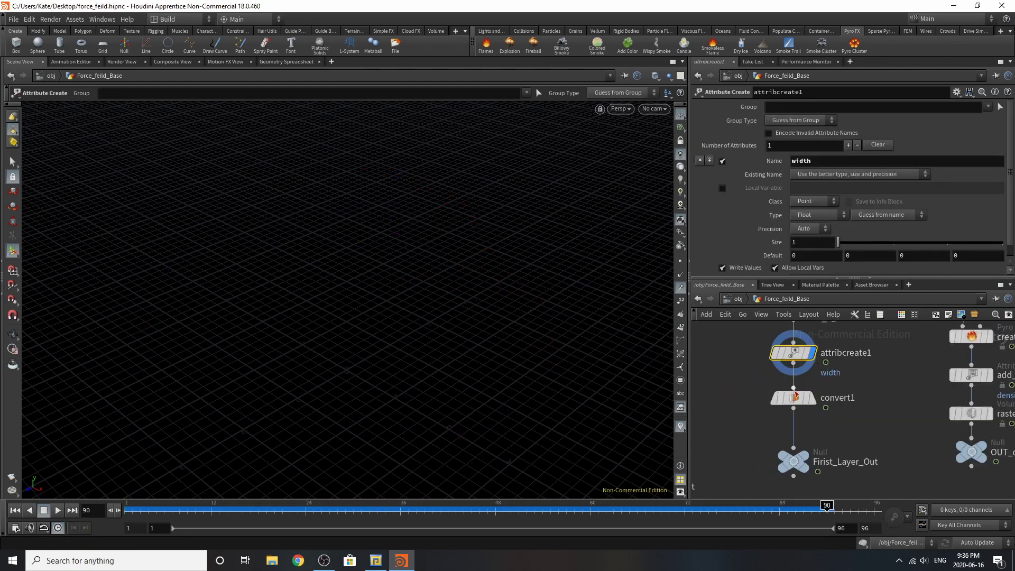
- Examine attribcreate1's width attribute value, then display convert1 and its parameters
scroll(786, 399, "down", 2)
scroll(833, 207, "down", 1)
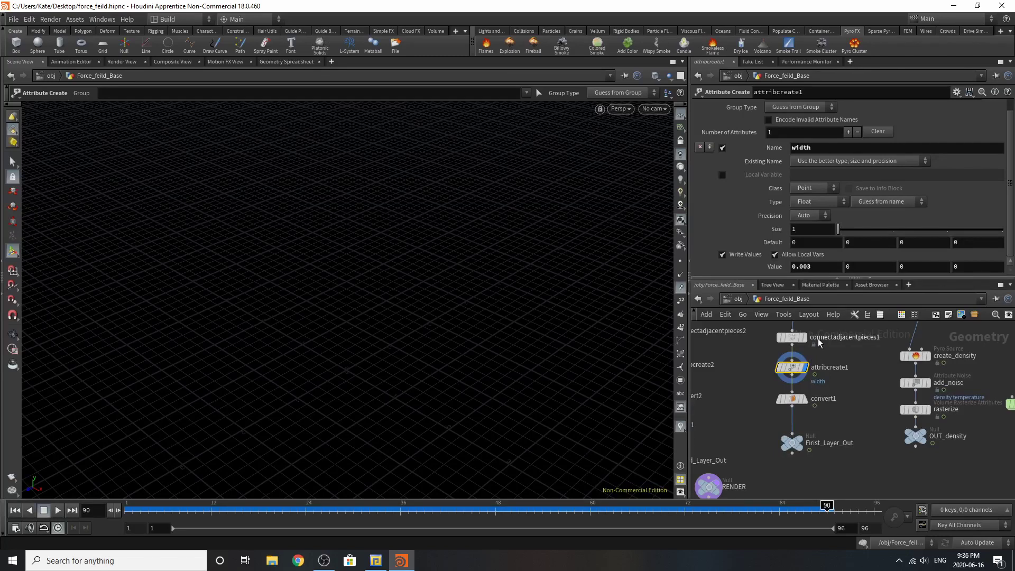
left_click(792, 398)
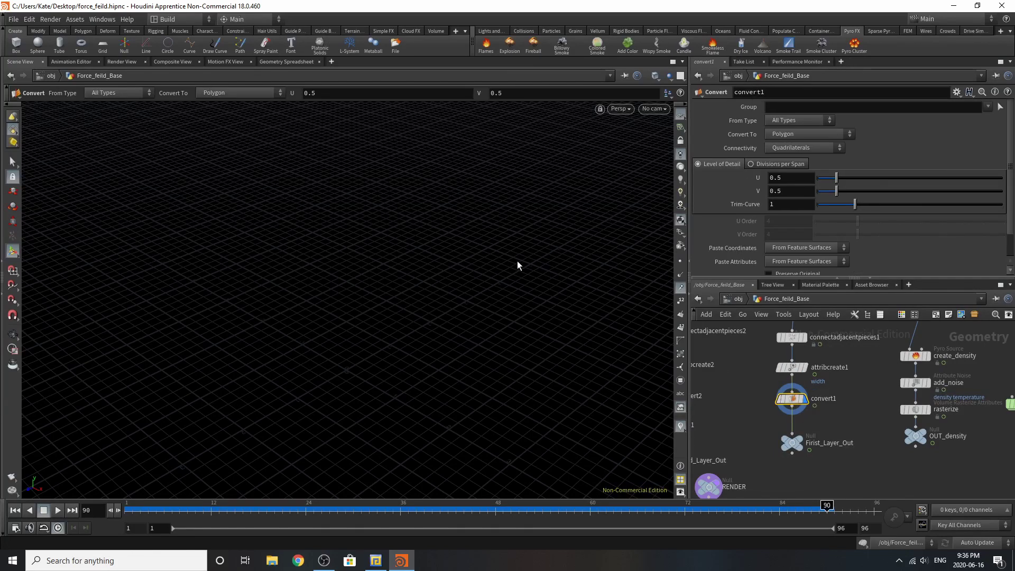
- Display Firist_Layer_Out, scrub the timeline to frame 60 and view the finished first layer
left_click(792, 444)
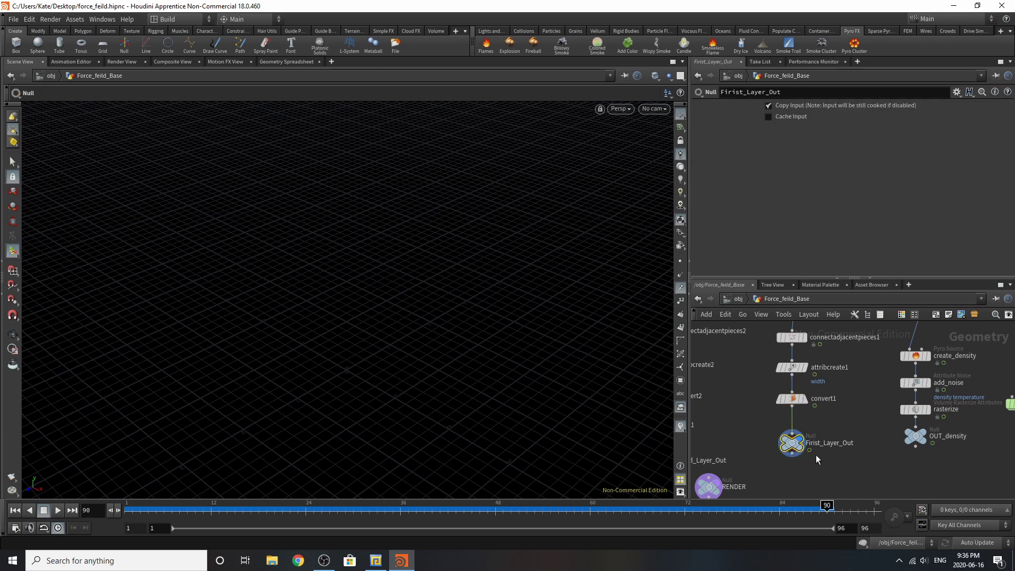
scroll(806, 458, "up", 4)
left_click_drag(512, 509, 589, 490)
left_click_drag(510, 386, 412, 234, "alt")
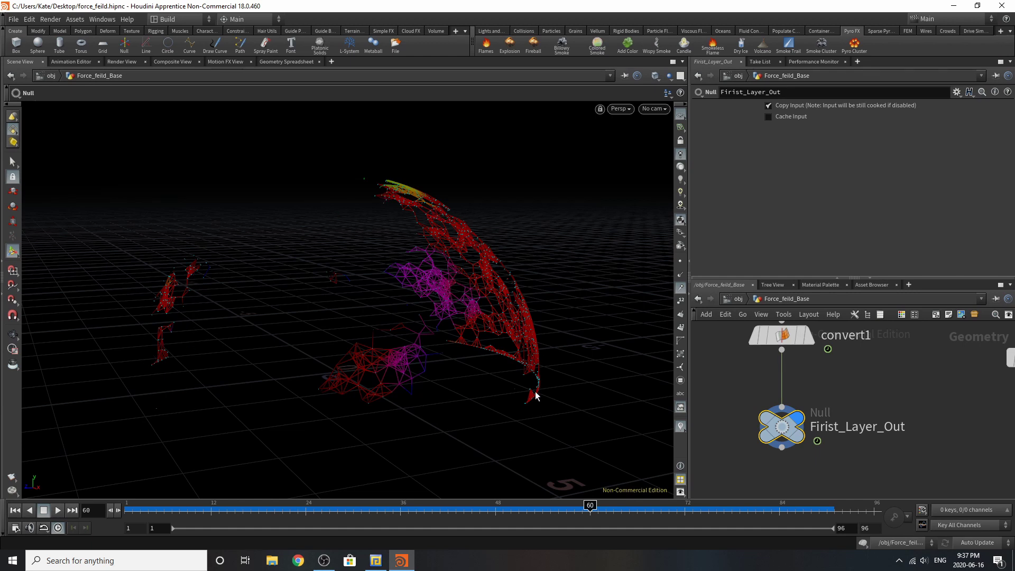
- Go to the second layer's chain and display timeshift2
scroll(877, 418, "down", 6)
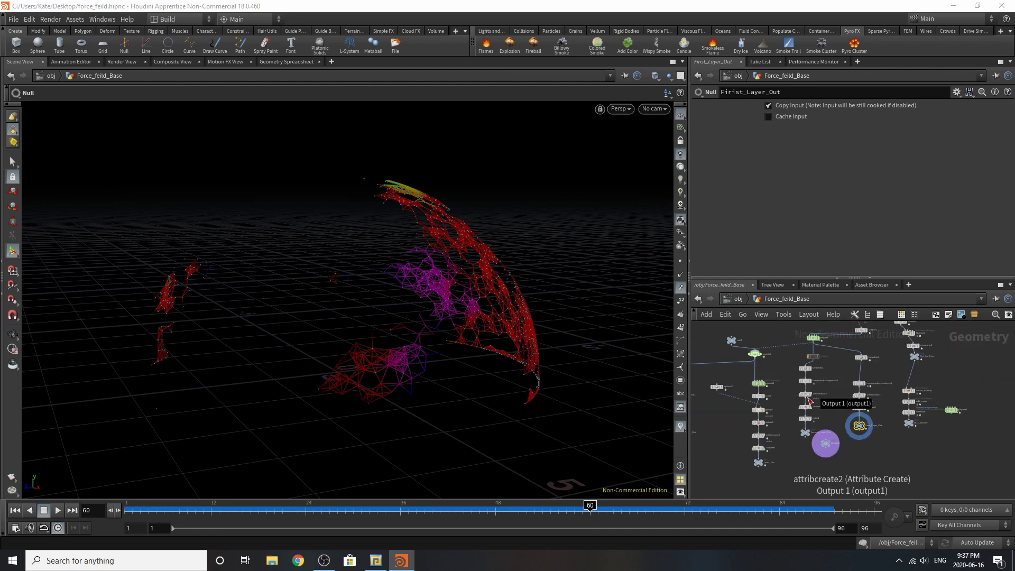
scroll(809, 434, "up", 4)
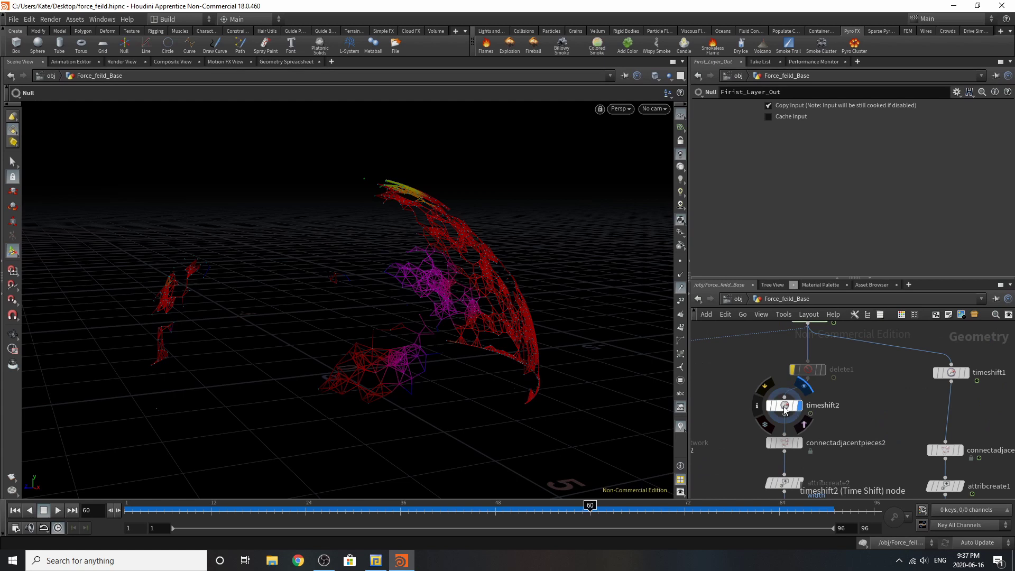
left_click(799, 405)
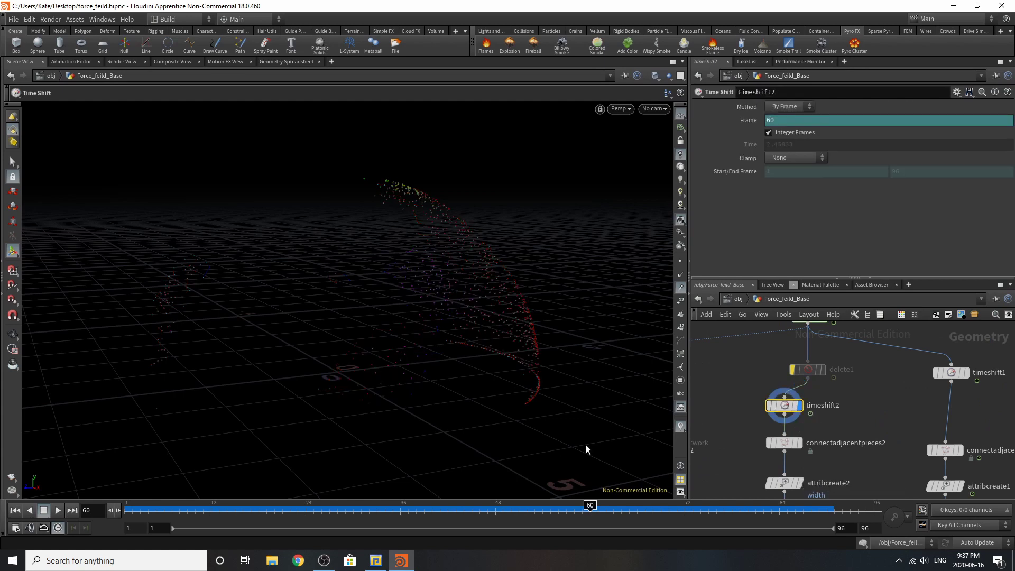
- Display connectadjacentpieces2 and scrub the timeline to frame 70 to check its connections and keyframed max search points
middle_click_drag(761, 450, 766, 427)
scroll(765, 425, "up", 2)
left_click(822, 419)
left_click(810, 418)
left_click(791, 422)
left_click(670, 507)
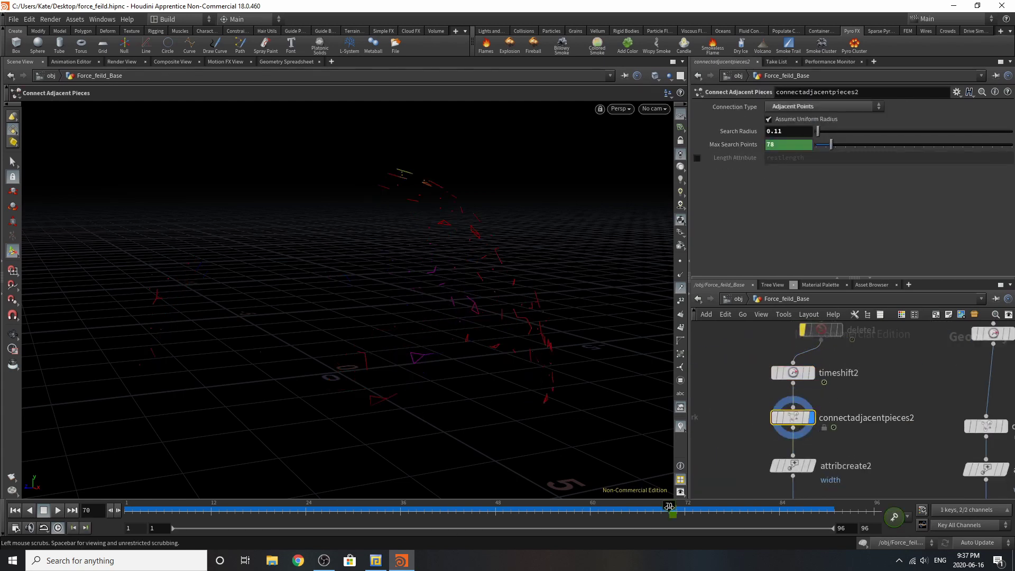
mouse_move(670, 506)
left_mouse_down()
mouse_move(206, 507)
mouse_move(667, 509)
left_mouse_up()
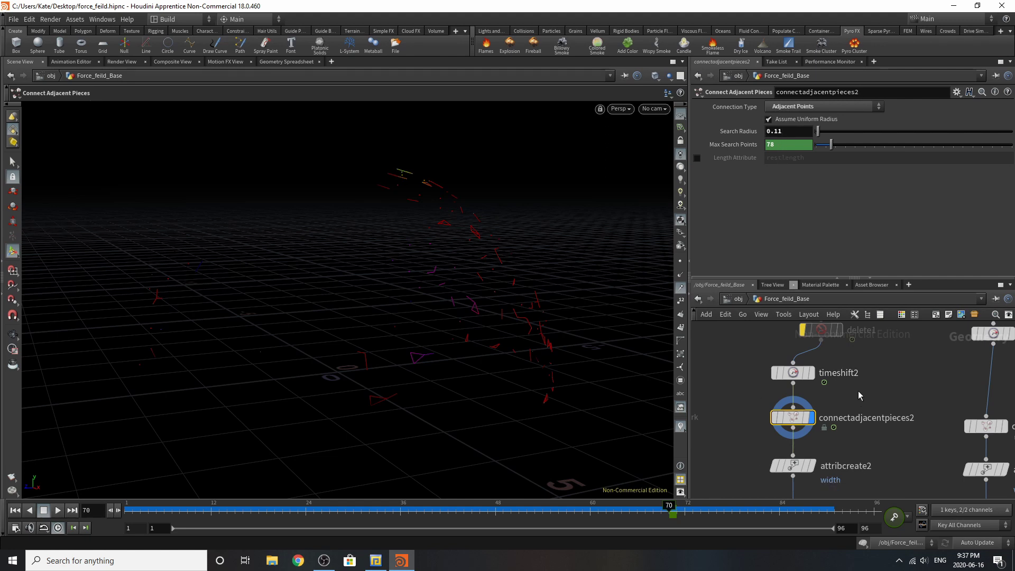
- Display attribcreate2 and convert2 in the second layer's chain to review them
scroll(845, 402, "down", 3)
scroll(828, 463, "up", 3)
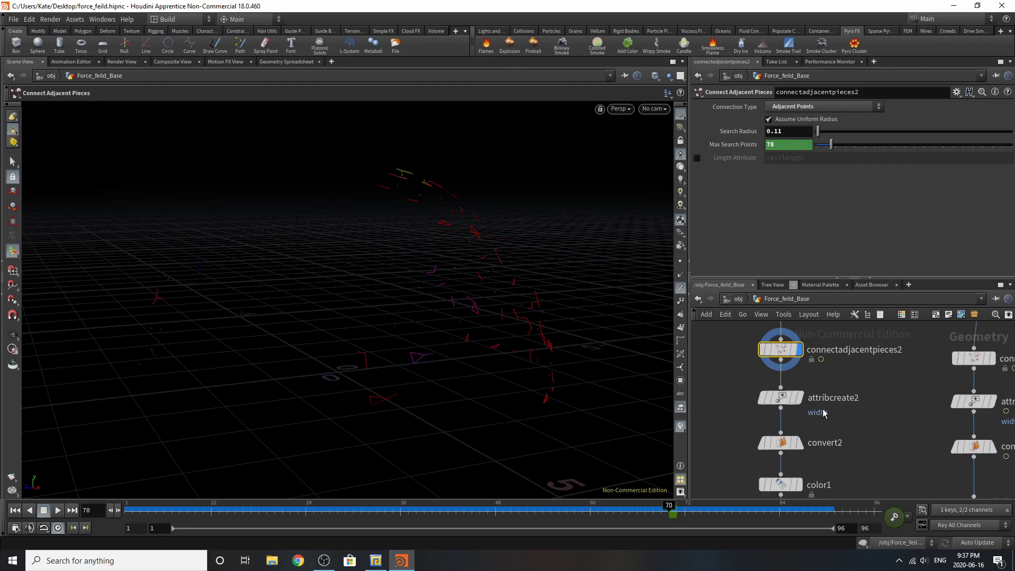
left_click(787, 402)
scroll(845, 419, "down", 2)
scroll(803, 457, "up", 3)
left_click(786, 407)
scroll(772, 417, "down", 1)
scroll(761, 428, "up", 2)
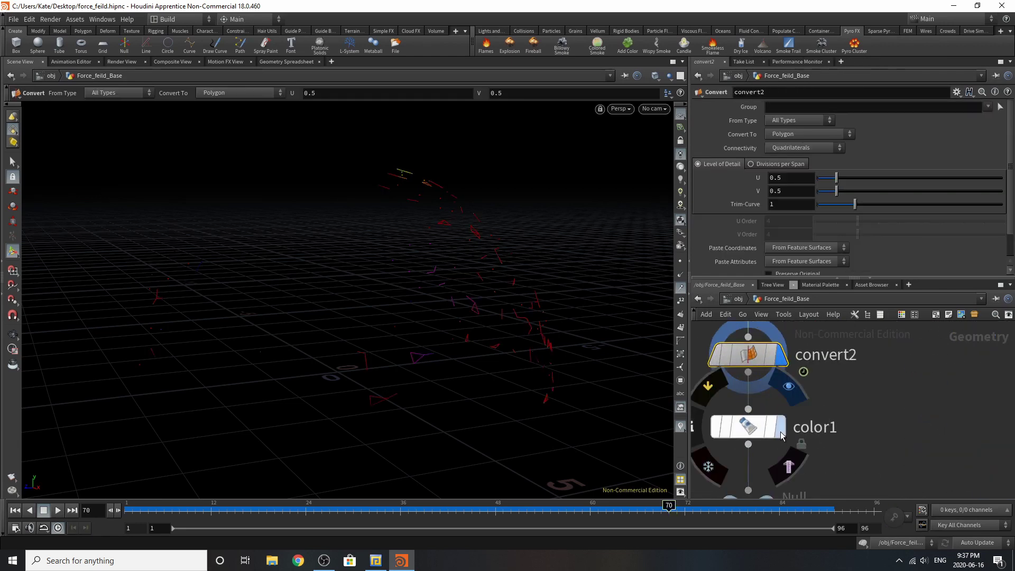
- Display color1, review its age-based color ramp, play the animation and scrub to frame 30
left_click(759, 433)
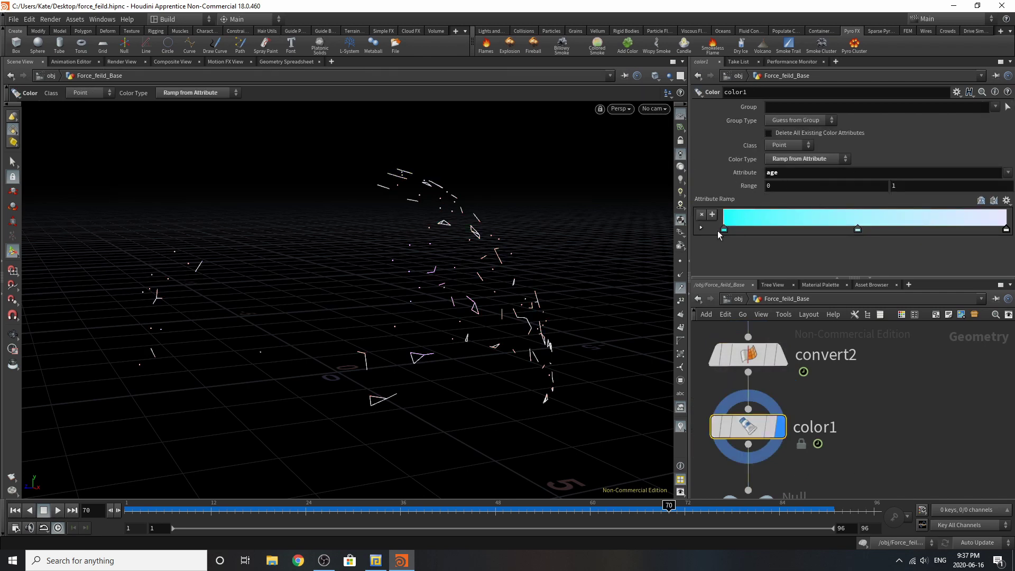
left_click(56, 512)
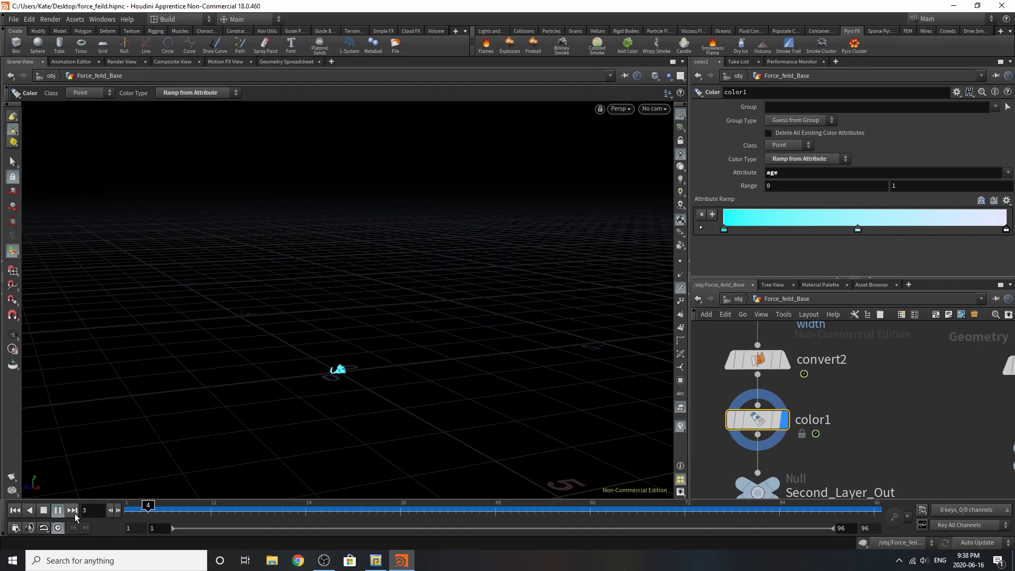
left_click(74, 512)
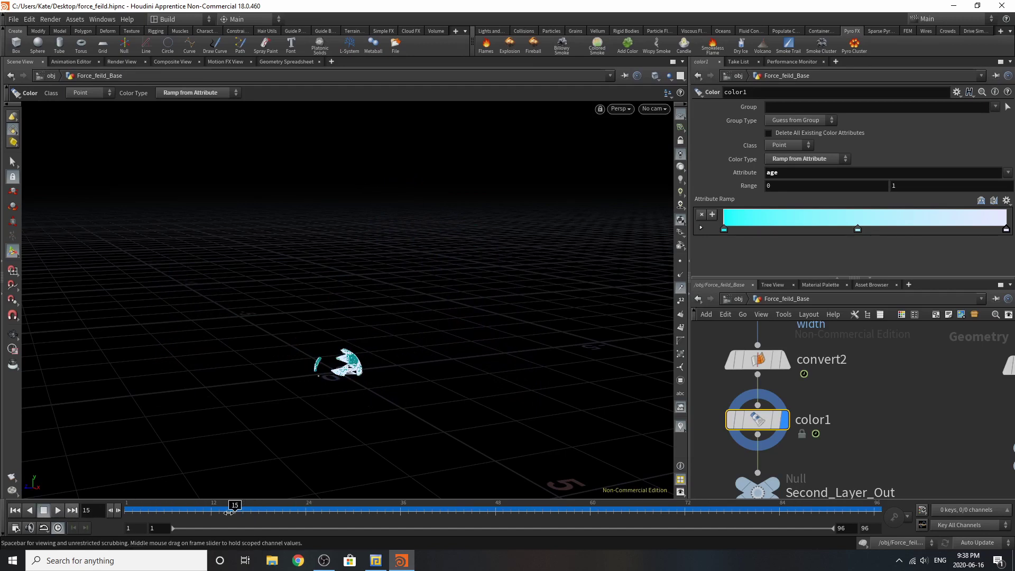
left_click_drag(158, 512, 353, 512)
- Display the Second_Layer_Out null below color1
scroll(859, 379, "down", 5)
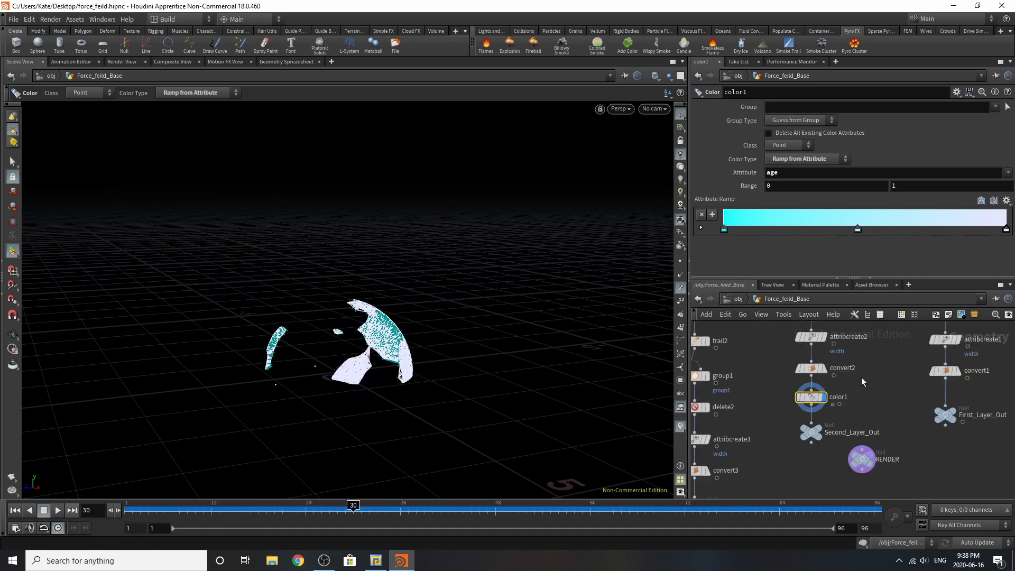
scroll(860, 378, "up", 5)
left_click(781, 448)
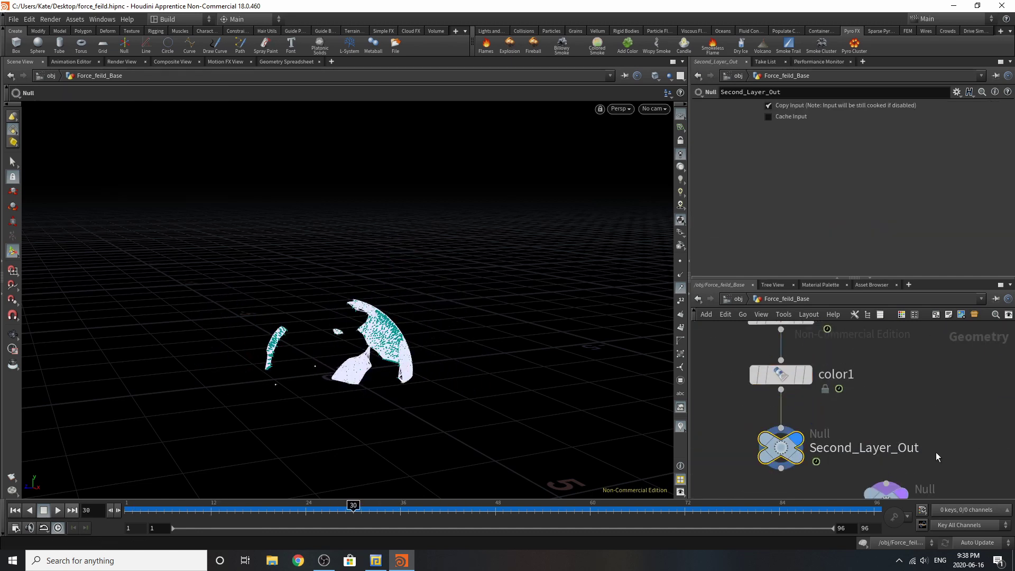
- Go to the switch above the Lines_Out chain and display switch1 to examine its Select Input expression
scroll(860, 479, "down", 6)
scroll(789, 373, "down", 3)
scroll(776, 434, "up", 4)
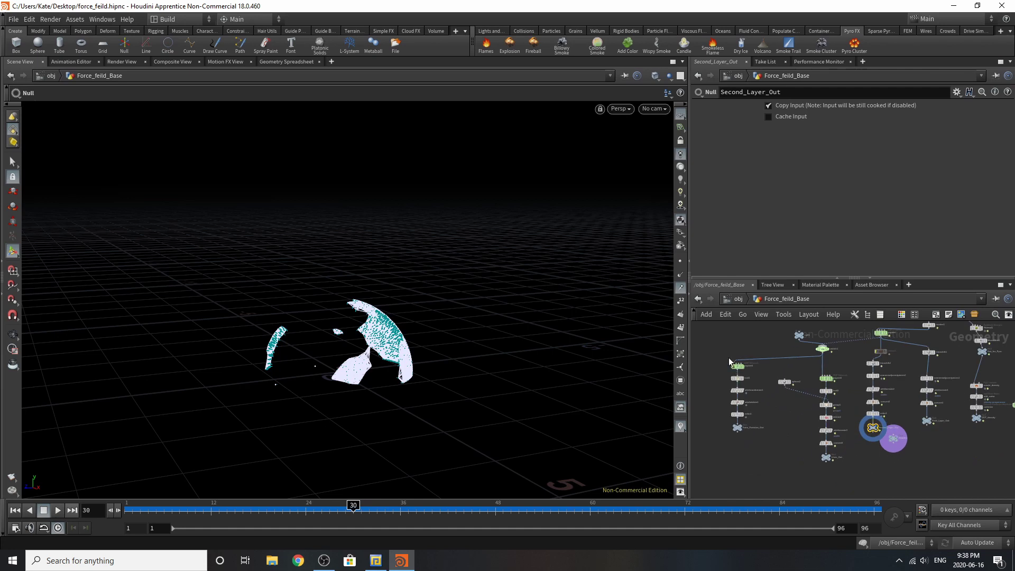
scroll(806, 324, "up", 5)
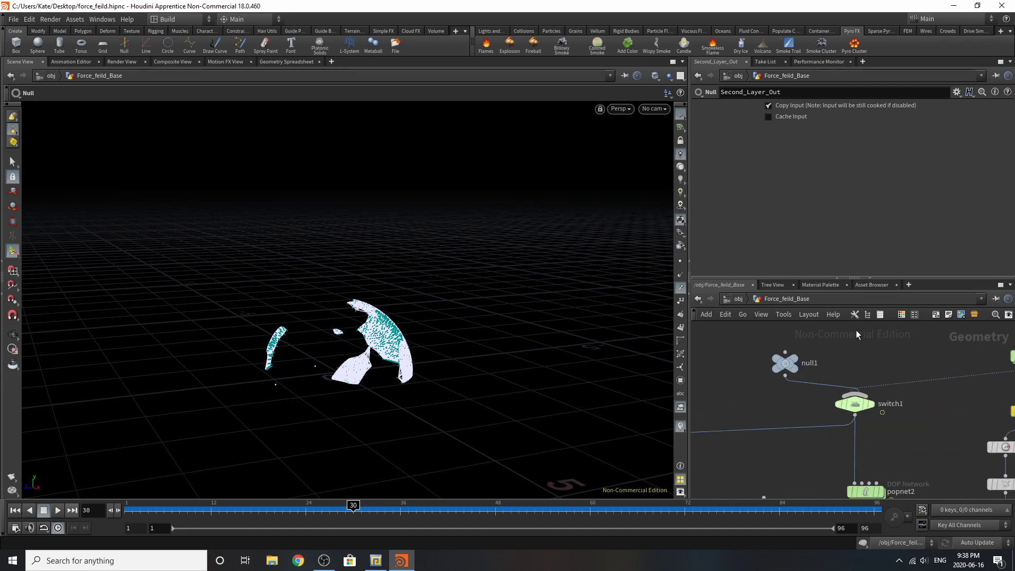
left_click(870, 403)
left_click(857, 407)
- Scrub the timeline to frame 66 and on to frame 78 to check how switch1 changes its input
scroll(814, 463, "down", 3)
scroll(934, 407, "up", 2)
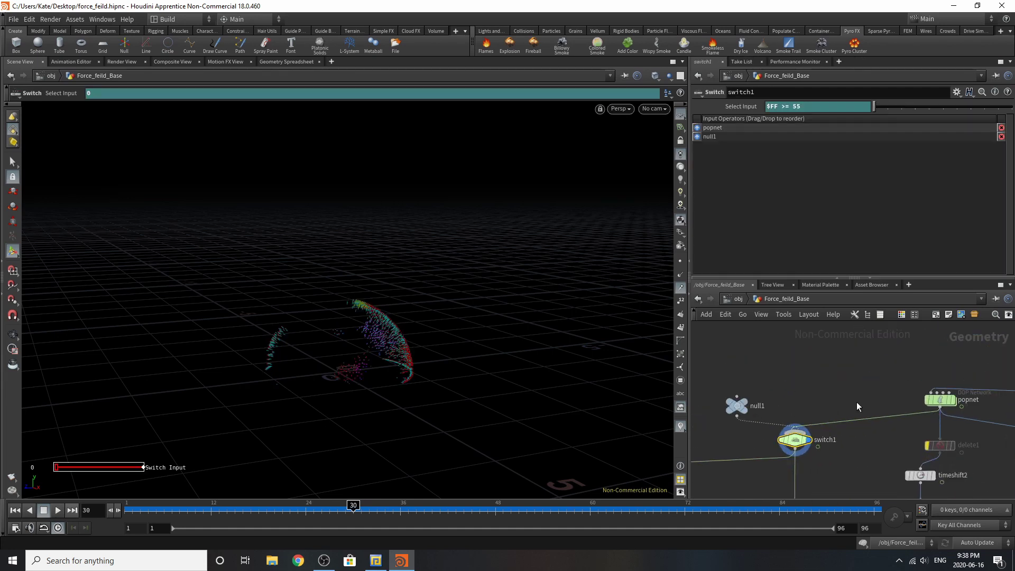
left_click_drag(395, 511, 636, 504)
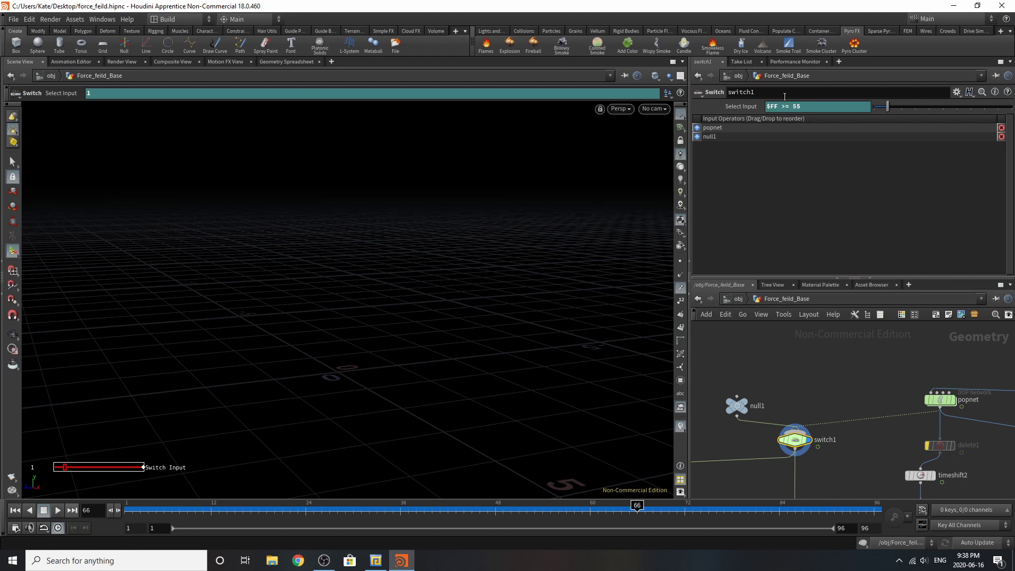
left_click_drag(496, 513, 560, 536)
- Move null1 closer to switch1, slightly to its upper left, and select it
left_click_drag(736, 415, 764, 400)
left_click(765, 400)
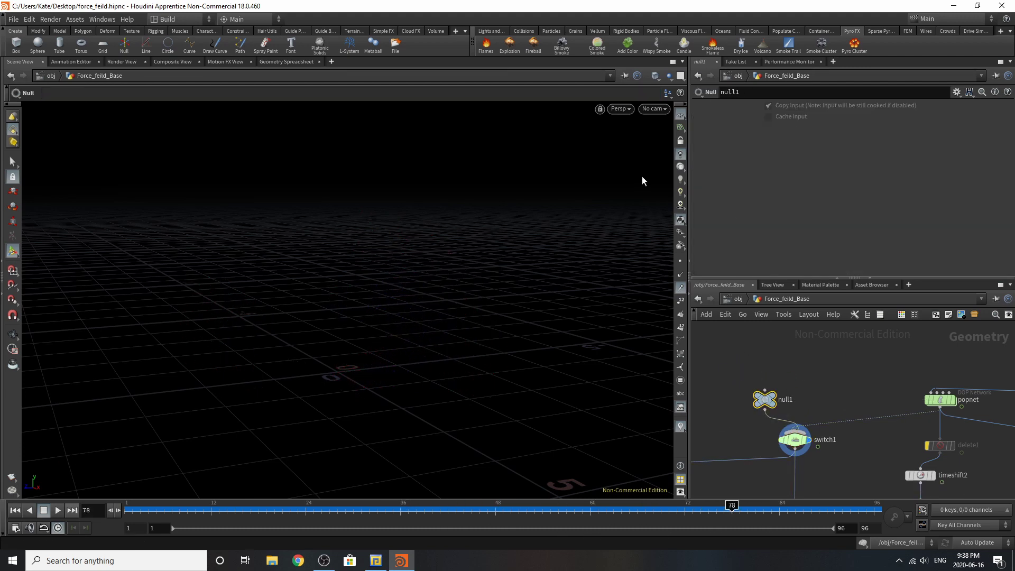
- Go down the Lines_Out chain and display and select popnet2 below switch1
scroll(891, 362, "down", 8)
scroll(845, 373, "up", 6)
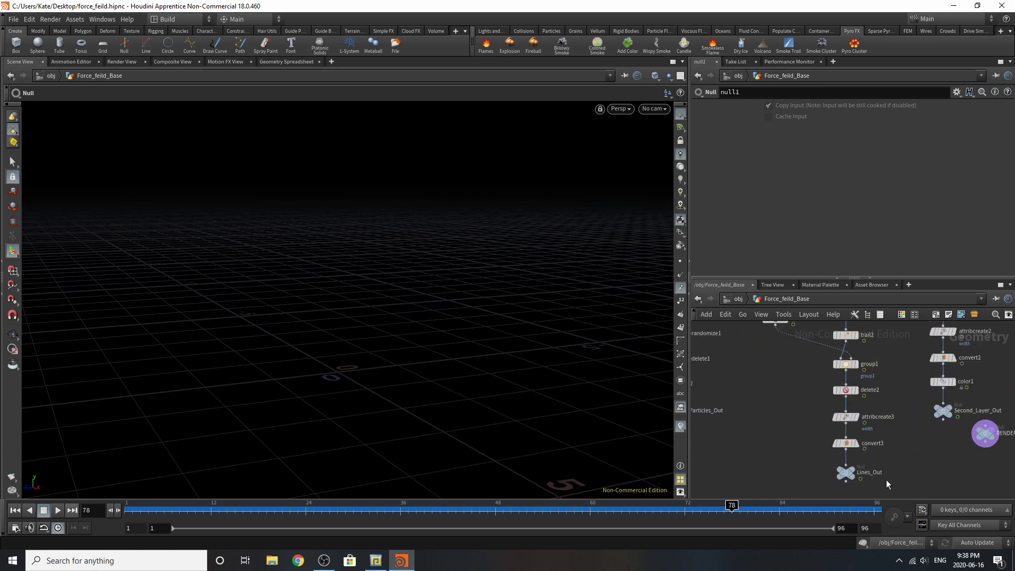
scroll(853, 333, "up", 4)
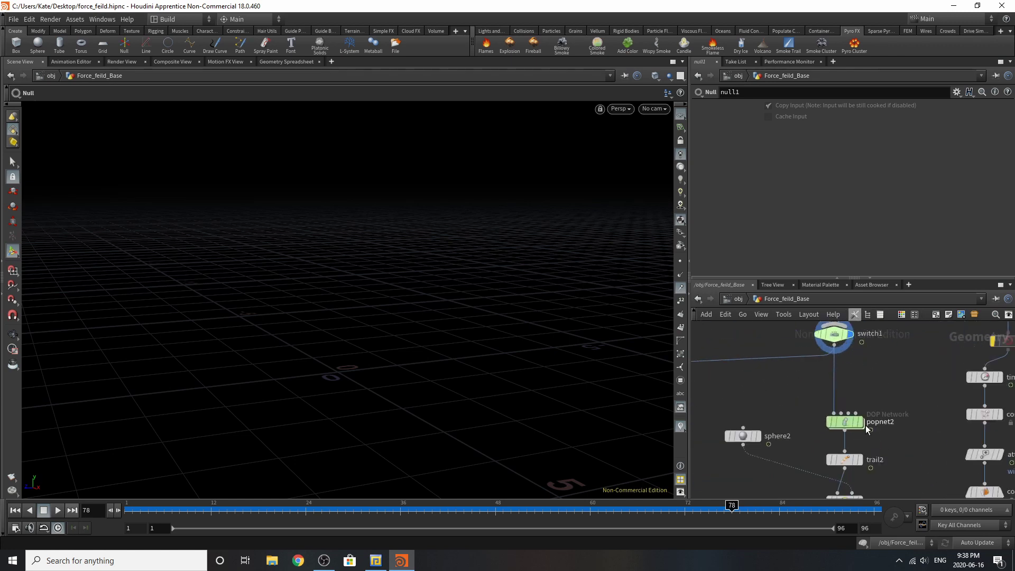
left_click(849, 427)
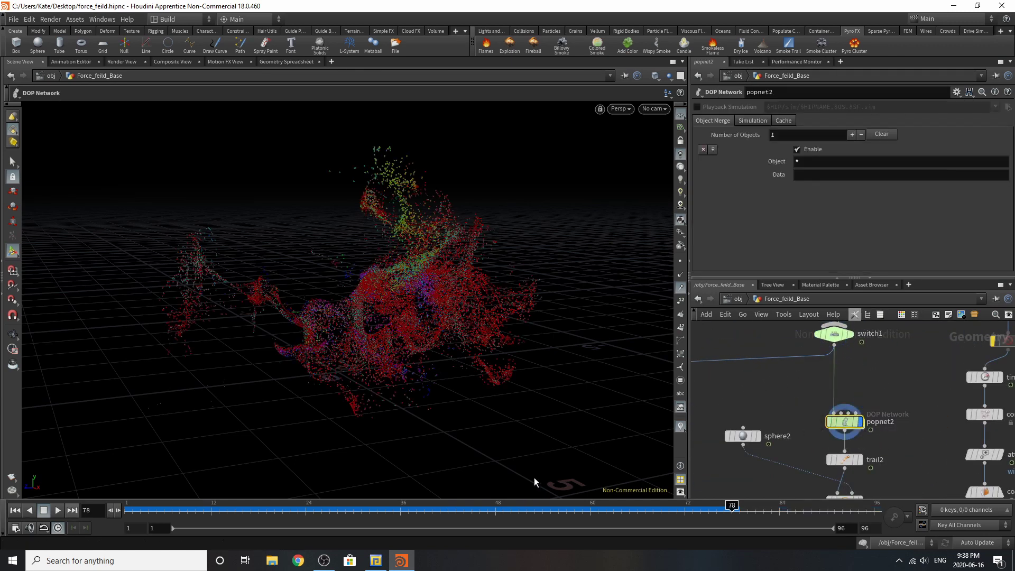
- Scrub popnet2's simulation from the start to frame 96, then play it and stop at frame 57
left_click_drag(127, 510, 874, 510)
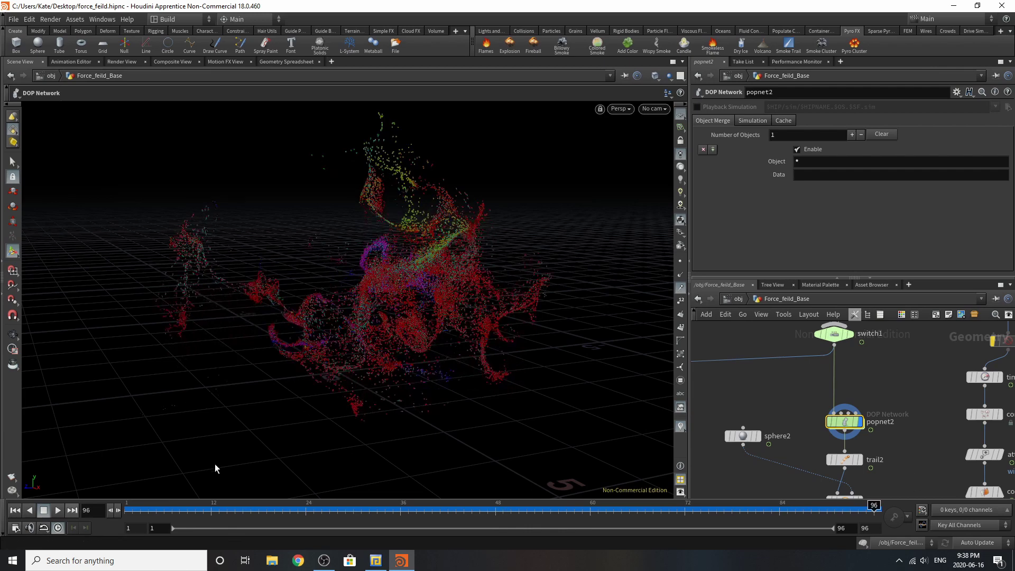
left_click(58, 511)
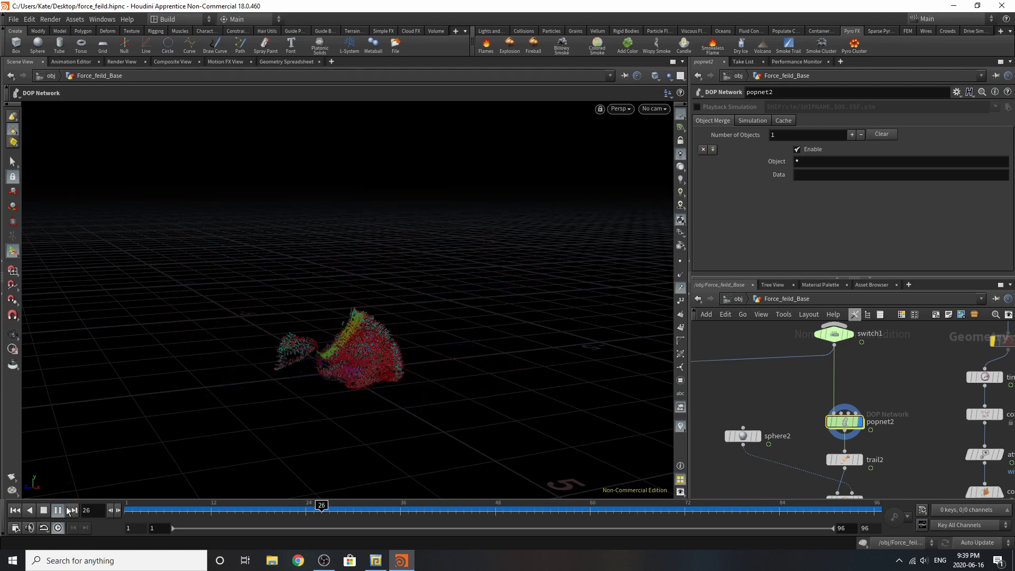
left_click(44, 511)
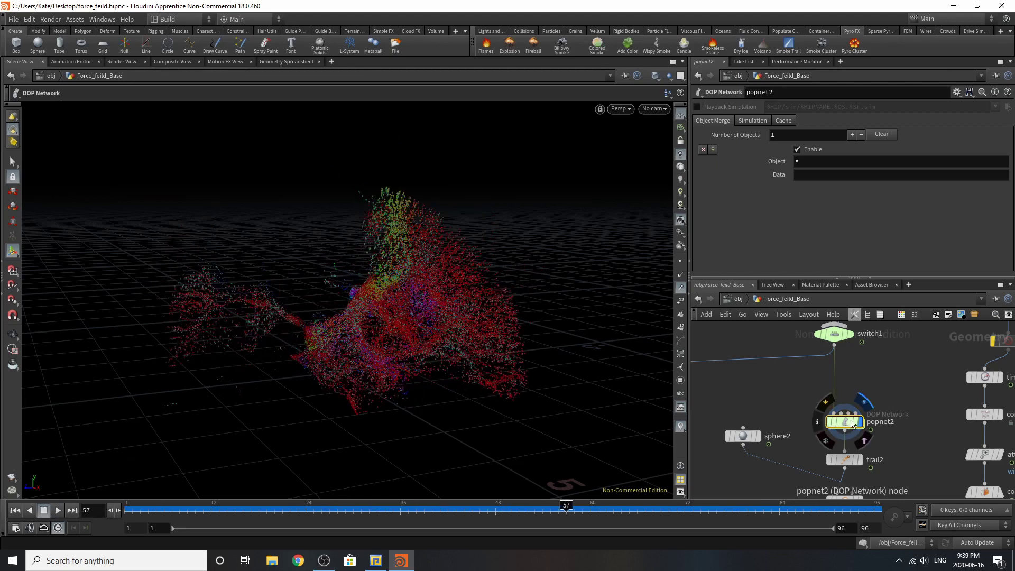
- Check popnet2's simulation settings, then enter its network and select source_first_input to examine its inherited velocity attributes
left_click(752, 121)
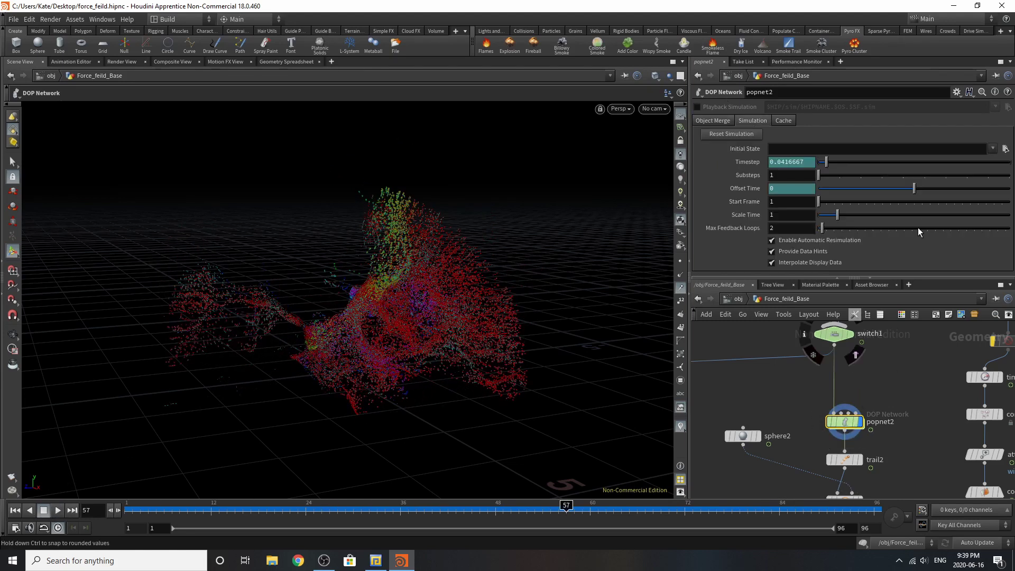
double_click(843, 423)
scroll(891, 354, "up", 5)
left_click(903, 366)
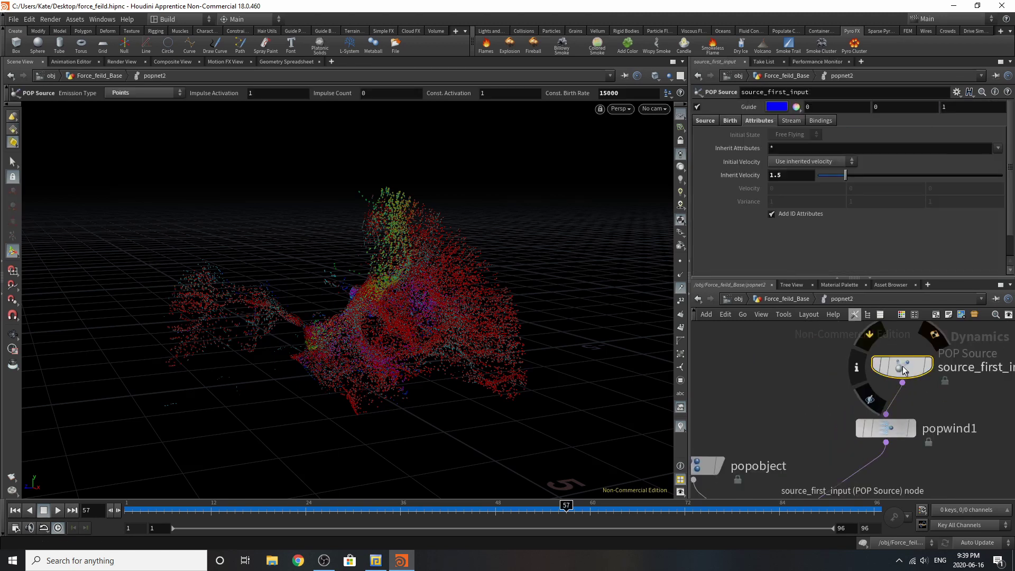
scroll(824, 364, "down", 4)
scroll(888, 365, "up", 3)
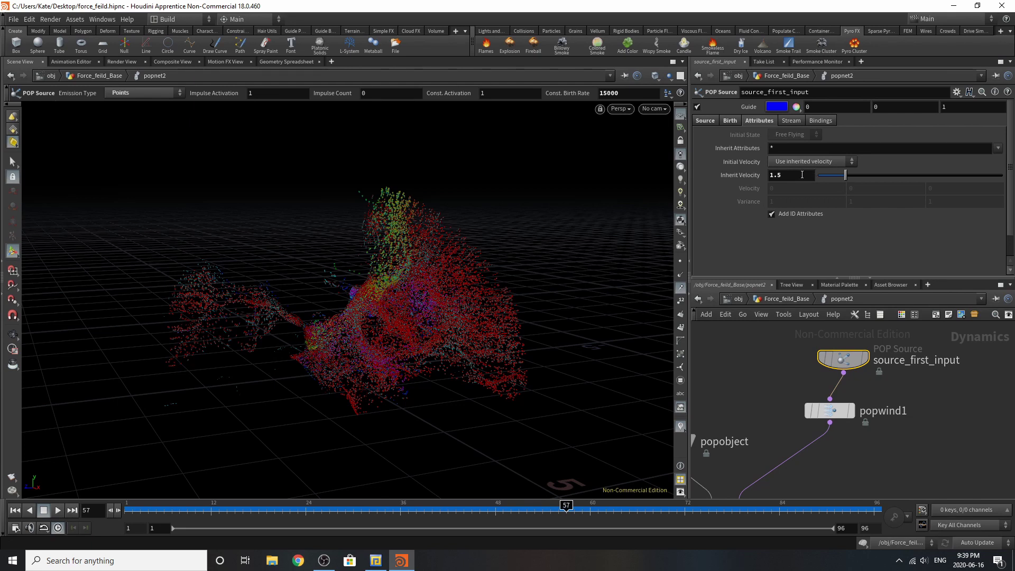
- Review the birth settings of source_first_input, including constant birth rate and life expectancy, and then its source settings
left_click(730, 120)
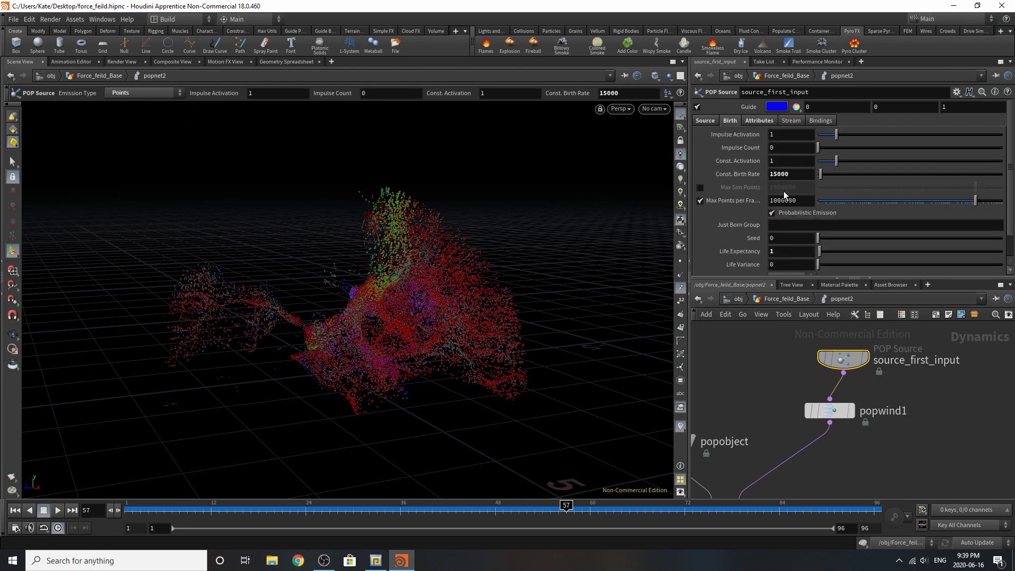
scroll(783, 191, "down", 2)
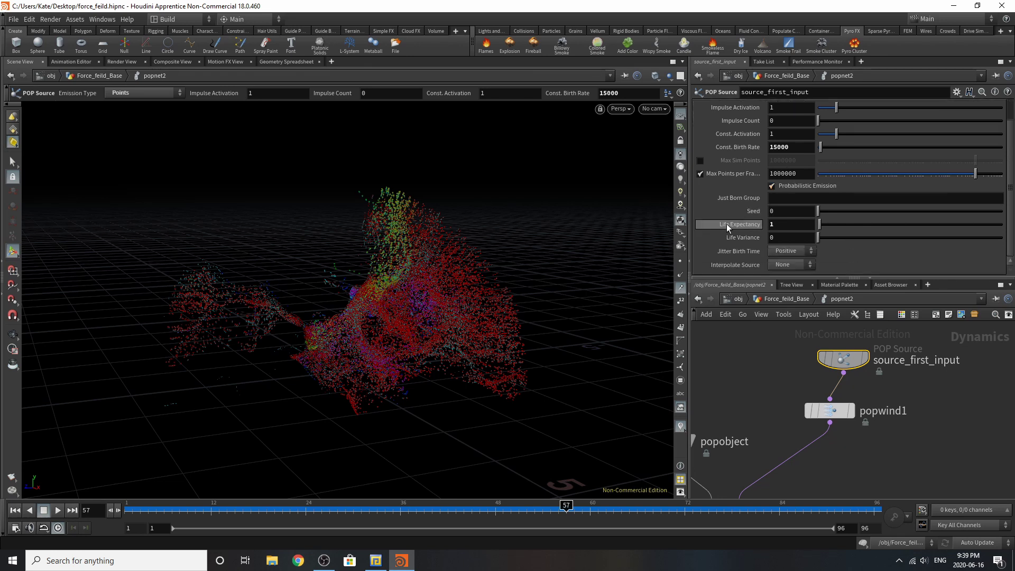
scroll(750, 169, "up", 2)
left_click(705, 120)
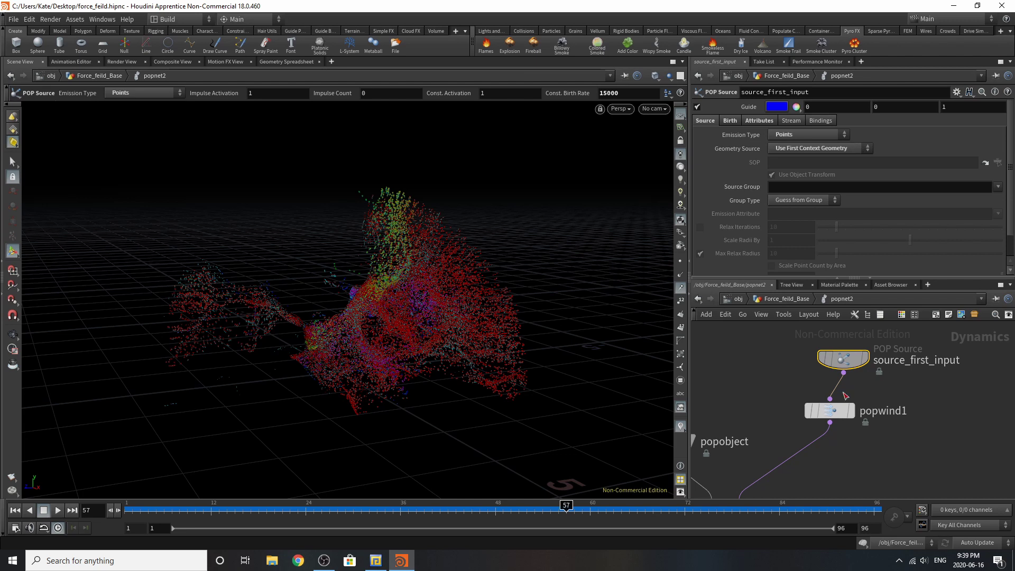
- Select popwind1 and examine its air resistance and noise settings
left_click(830, 410)
scroll(807, 194, "down", 3)
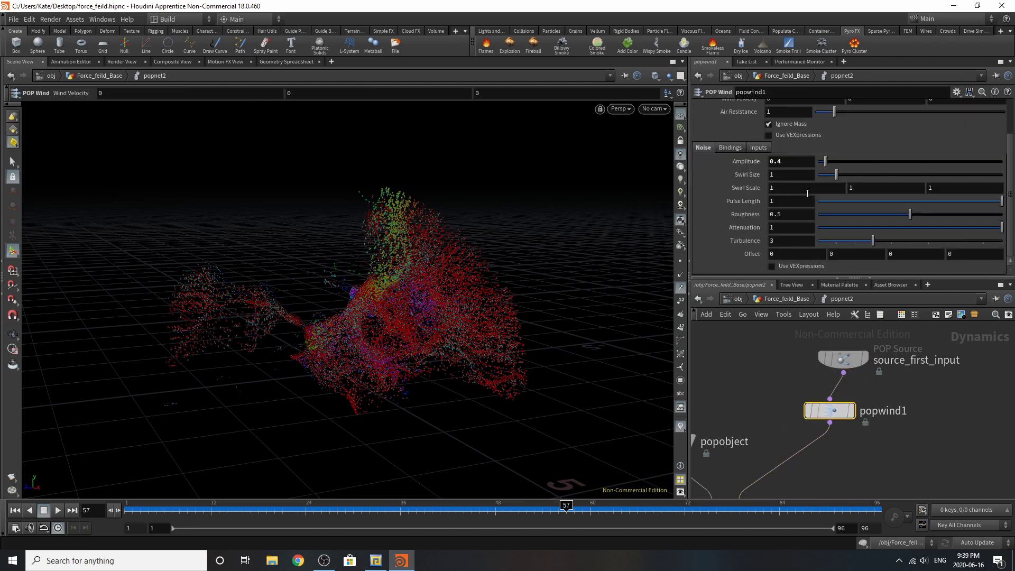
scroll(856, 367, "down", 3)
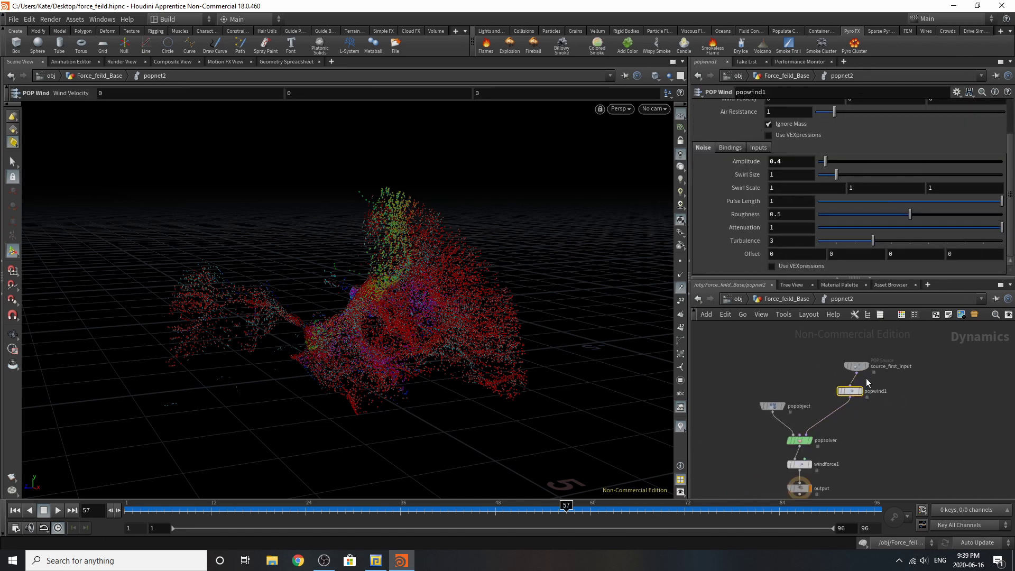
- Select windforce1 below popsolver to examine its velocity and scale force, and scrub to frame 80 to see its effect
scroll(806, 492, "up", 4)
left_click(793, 419)
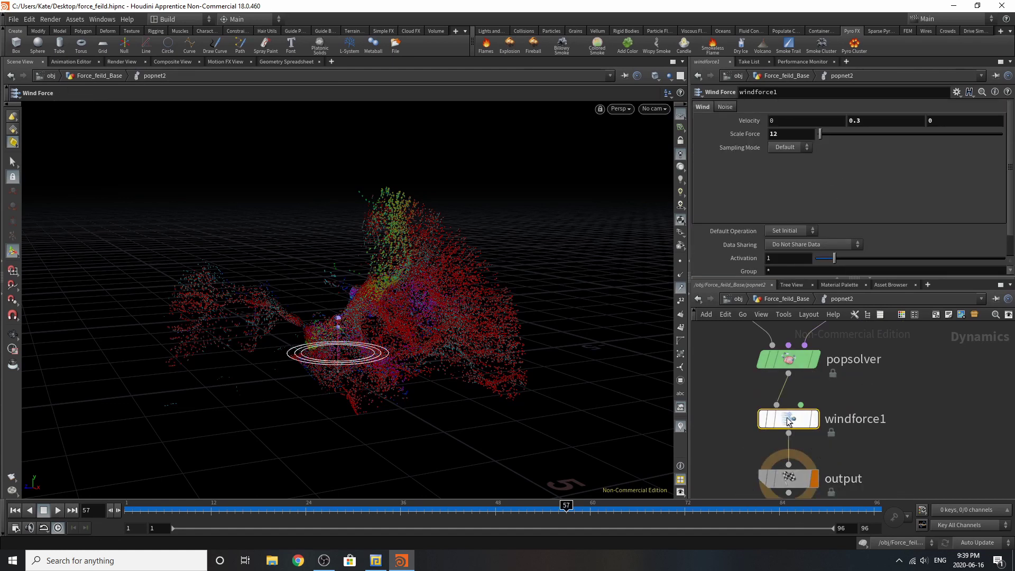
mouse_move(788, 419)
left_mouse_down()
mouse_move(816, 421)
mouse_move(784, 421)
left_mouse_up()
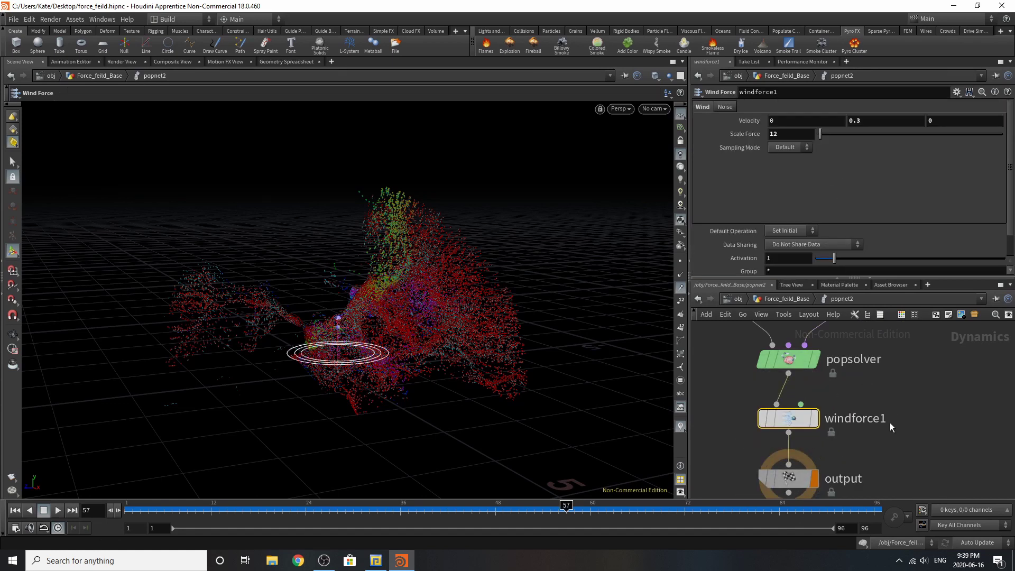
scroll(888, 444, "down", 3)
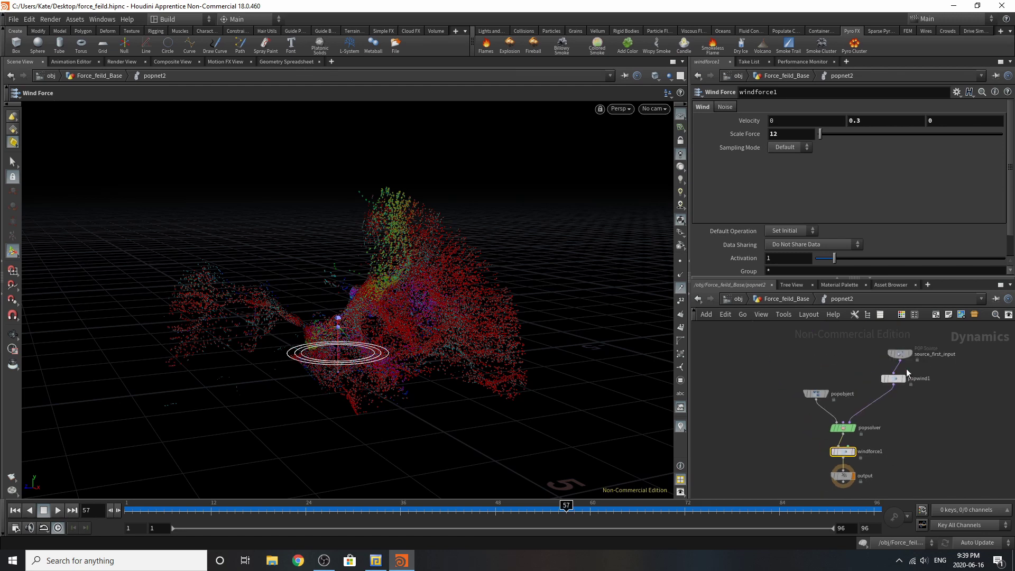
scroll(874, 467, "up", 3)
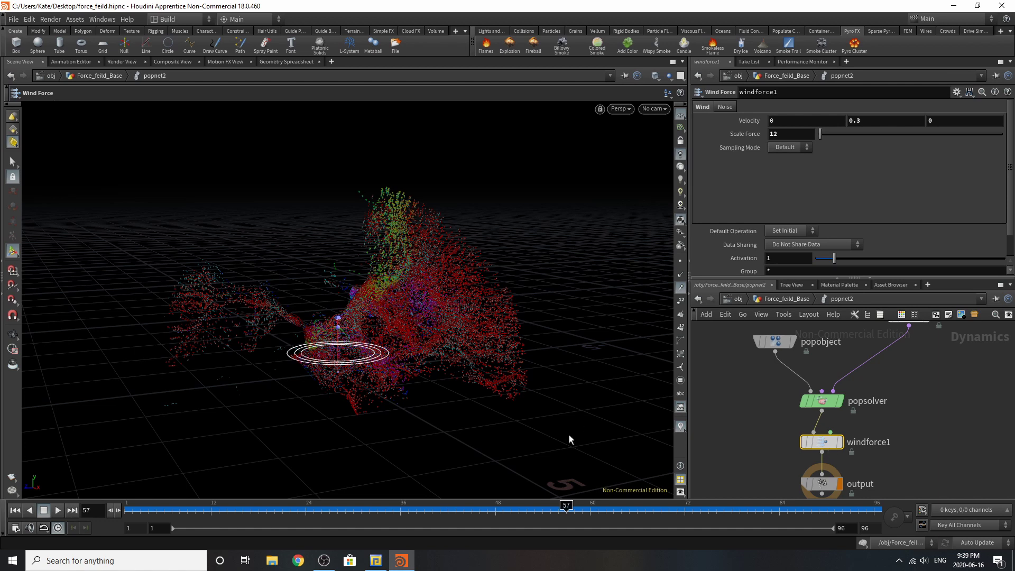
left_click_drag(258, 508, 748, 492)
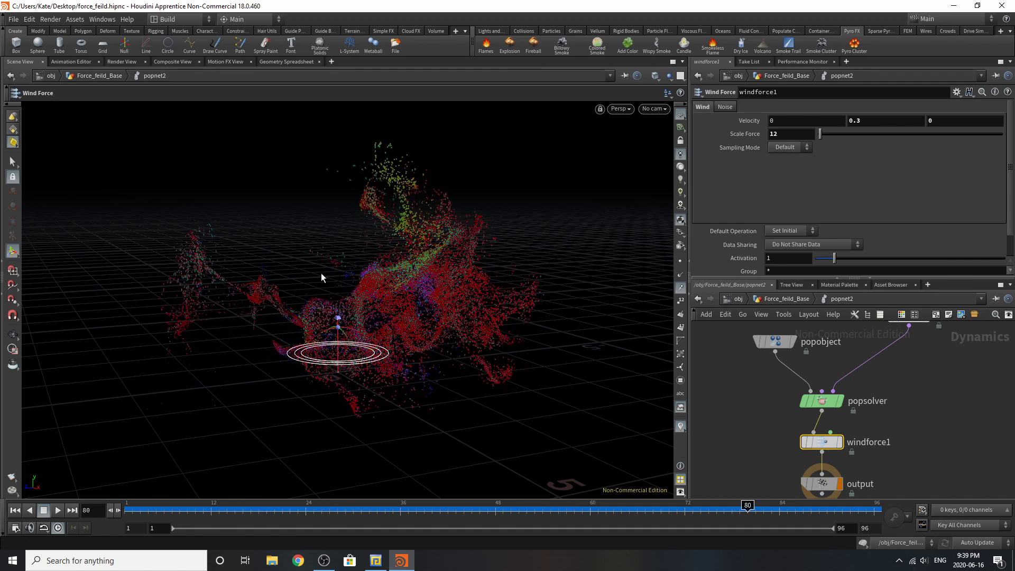
- Return to the Force_feild_Base network and display and select trail2 to examine its result type and trail length
mouse_move(831, 442)
scroll(893, 455, "down", 2)
left_click(788, 299)
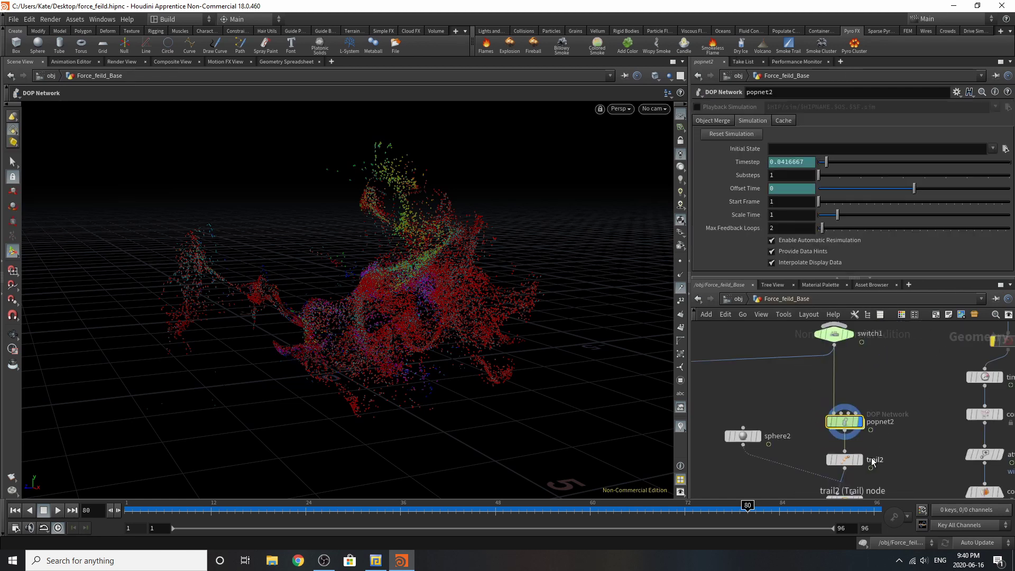
left_click(834, 377)
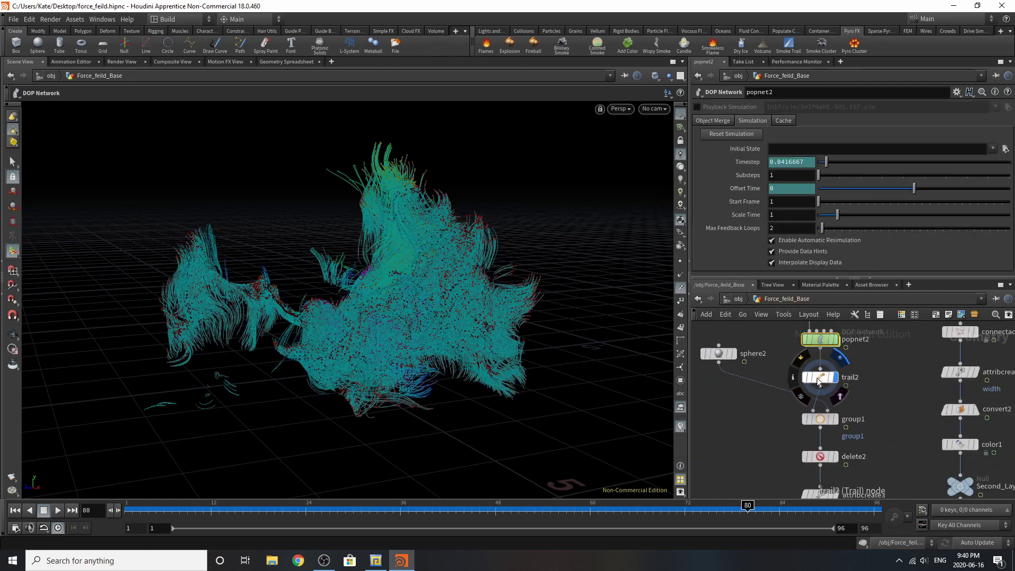
left_click(817, 377)
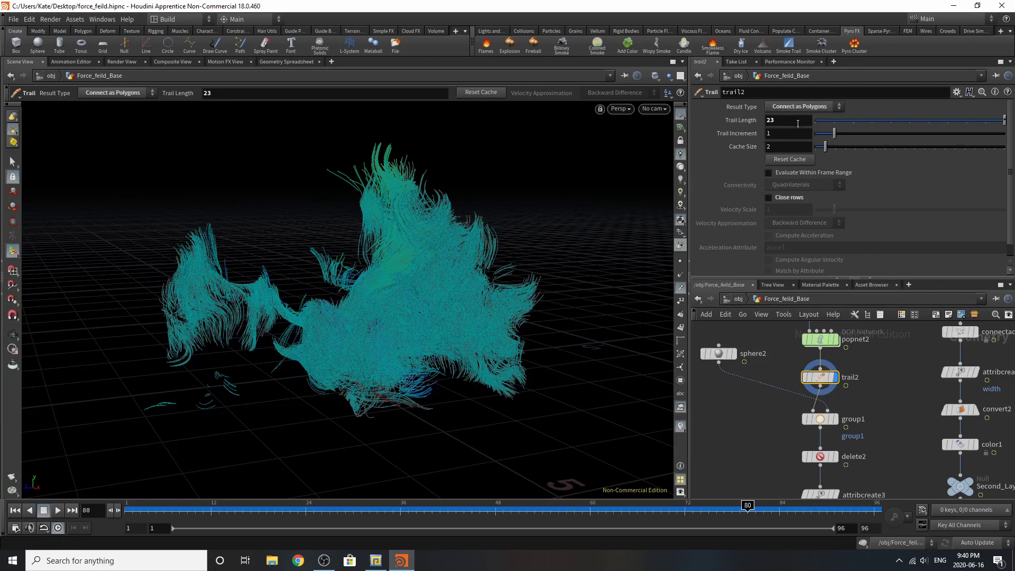
- Display group1 and, with sphere2 selected, scrub from the start to frame 48 to examine the sphere's animated uniform scale
left_click(820, 420)
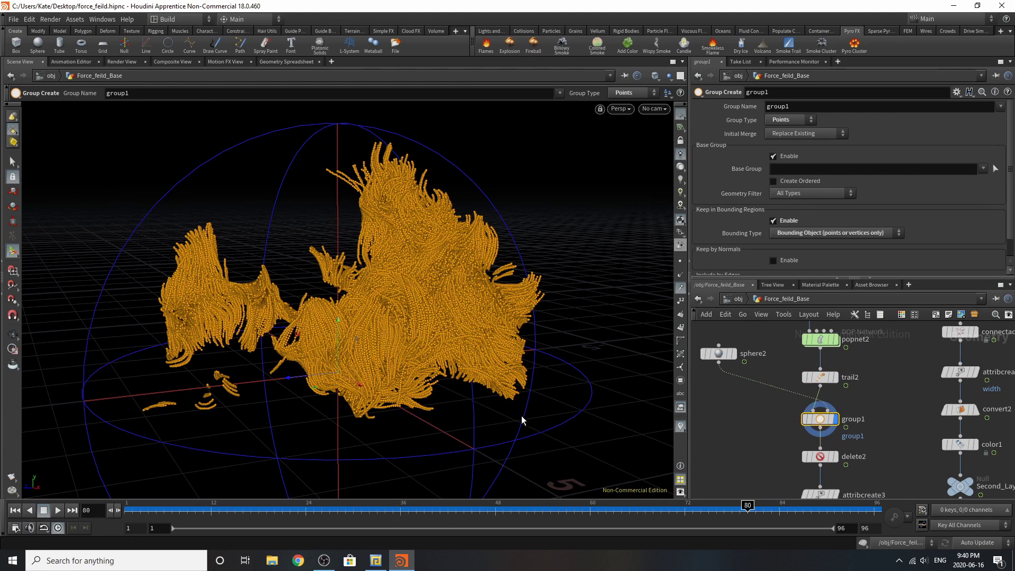
left_click(718, 353)
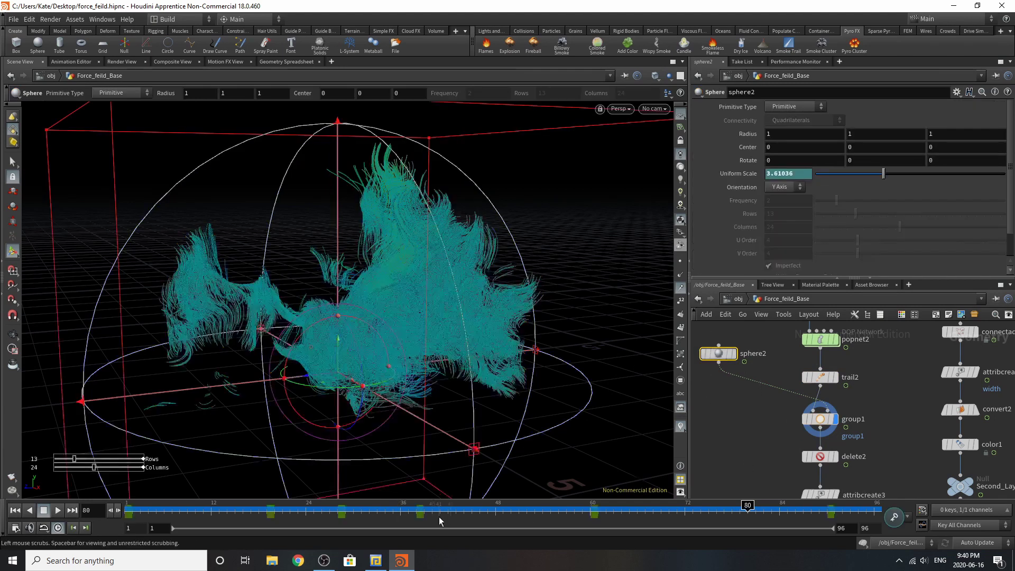
left_click(119, 509)
mouse_move(118, 510)
left_mouse_down()
mouse_move(323, 529)
mouse_move(433, 524)
mouse_move(492, 508)
left_mouse_up()
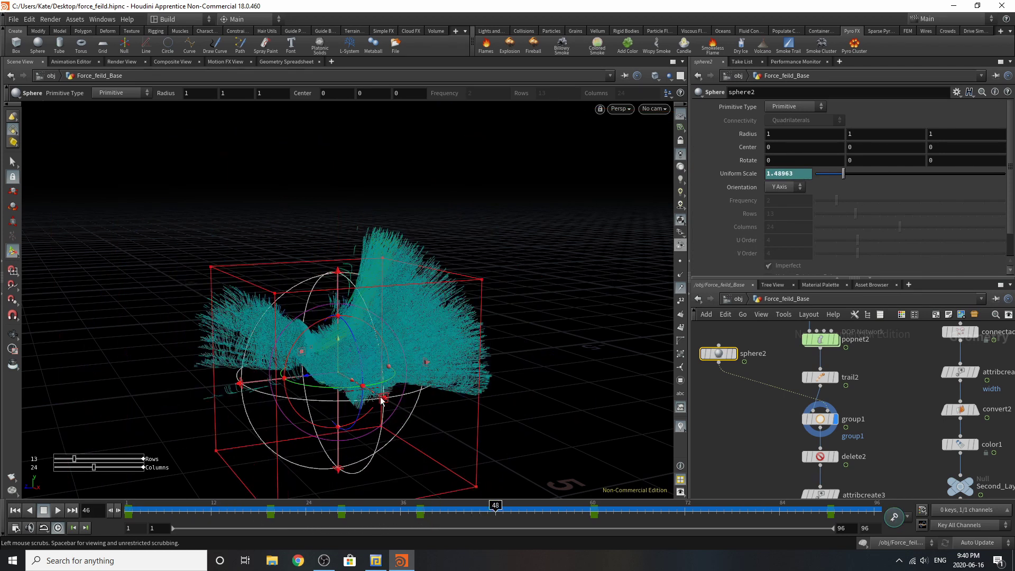
key("Escape")
left_click_drag(382, 400, 381, 367)
key("Return")
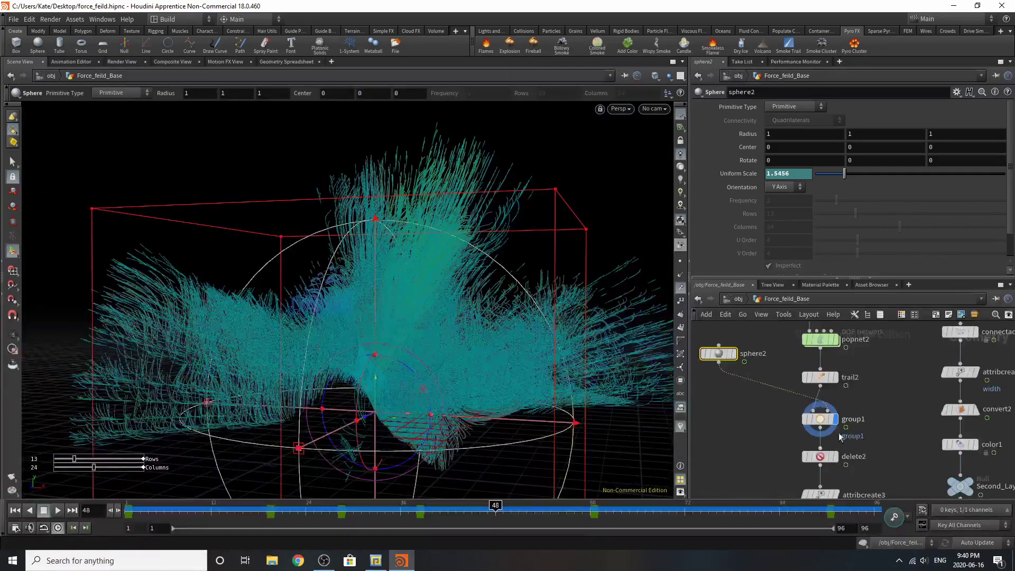
- Select group1 and move to frame 73 to examine which trail points its bounding sphere captures
left_click(823, 420)
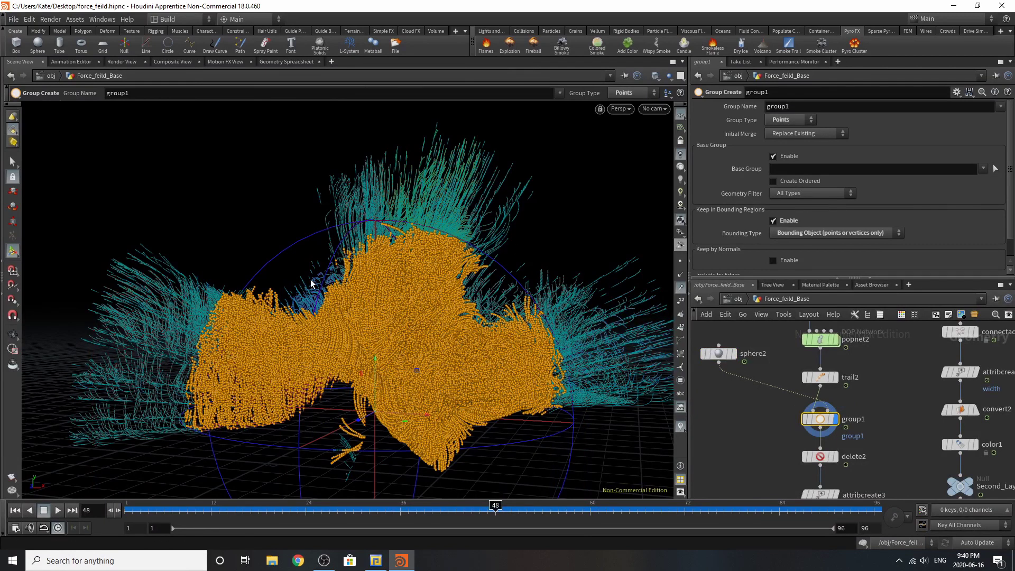
left_click(696, 518)
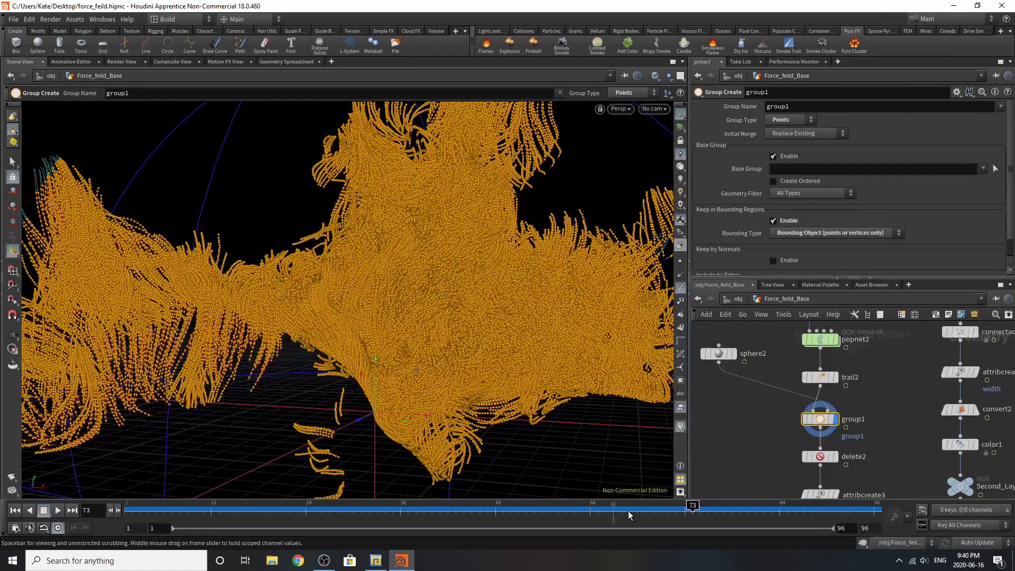
- Display and select delete2 to examine its group1 point deletion, and move the timeline back to frame 30
left_click(833, 457)
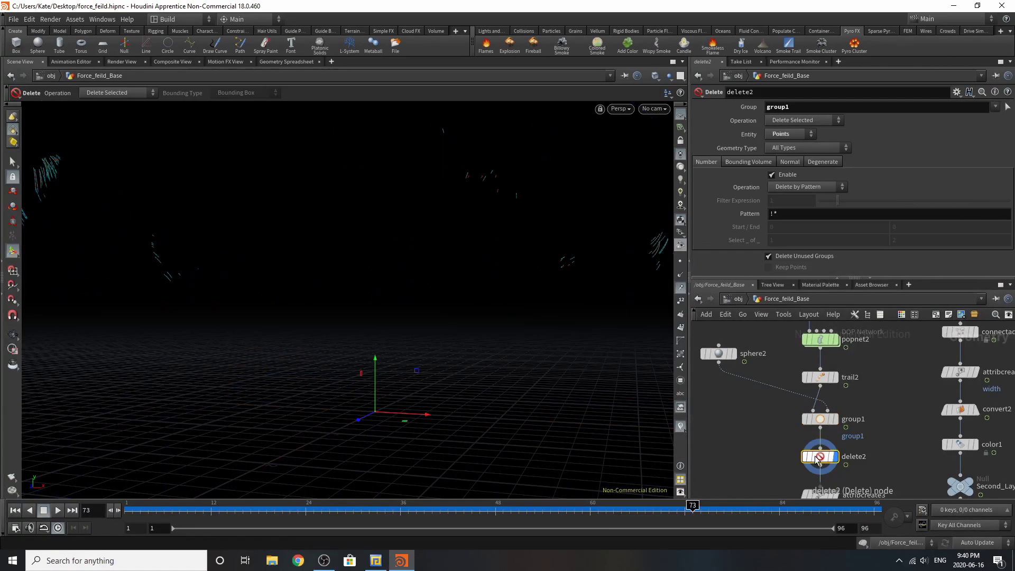
left_click_drag(493, 323, 482, 334)
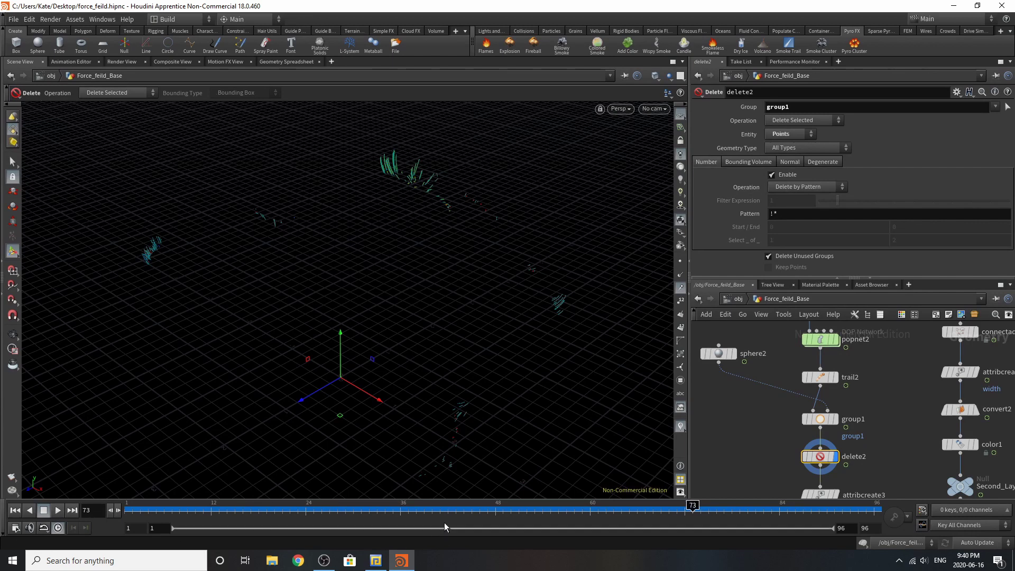
left_click(408, 520)
left_click(352, 514)
- Select attribcreate3 below delete2 to examine its width attribute value
scroll(830, 331, "down", 3)
scroll(831, 437, "up", 5)
left_click(840, 412)
left_click(819, 415)
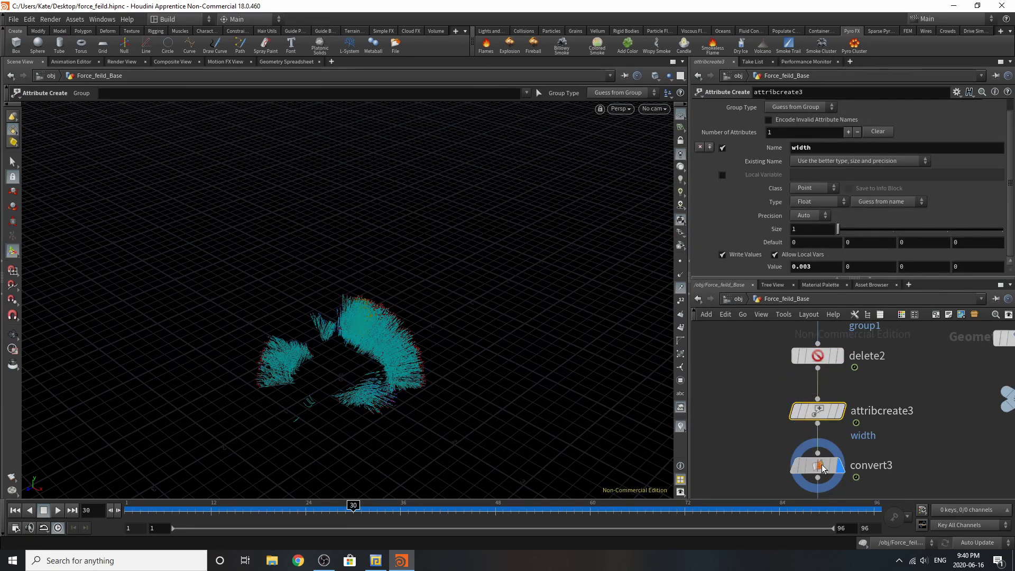
- Select convert3 to check its conversion settings, and then display and select the Lines_Out null below it
left_click(840, 465)
scroll(821, 401, "down", 3)
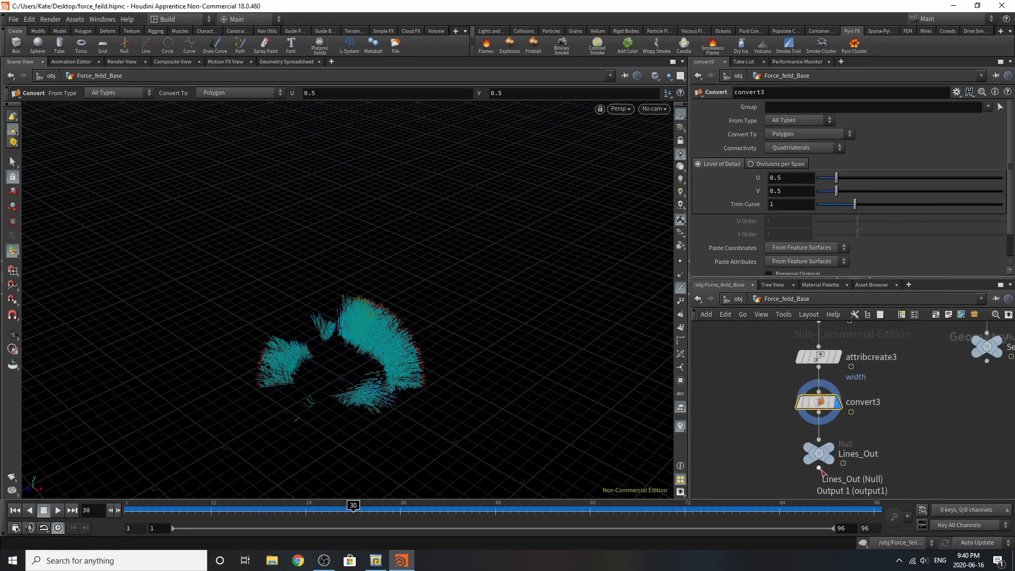
left_click(820, 453)
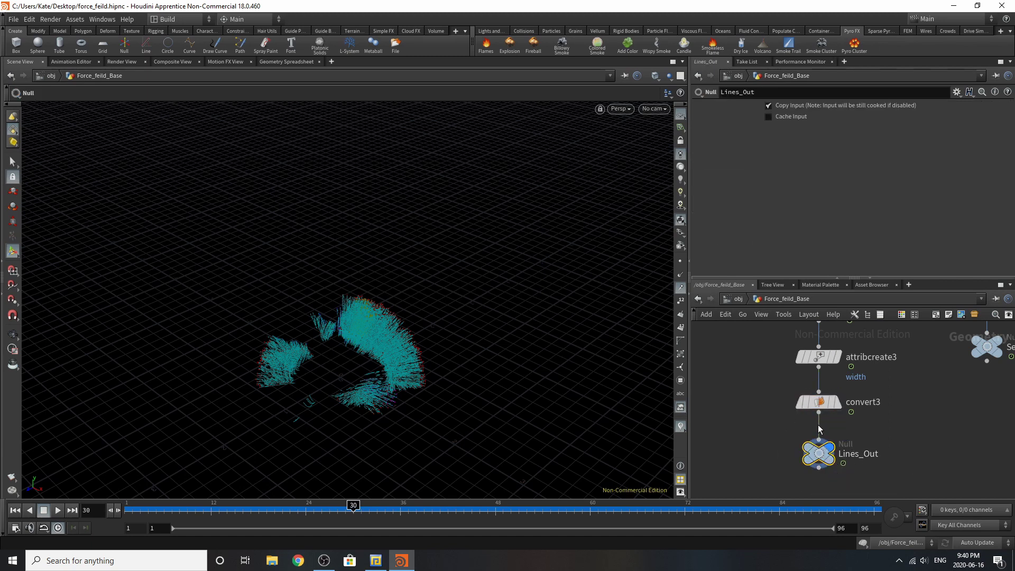
- Go to the neighbouring particle chain and display and select popnet1 above trail1
scroll(906, 454, "down", 6)
scroll(852, 386, "up", 4)
scroll(786, 418, "up", 1)
left_click(822, 406)
left_click_drag(360, 364, 311, 379, "alt")
middle_click_drag(311, 379, 357, 356, "alt")
- Play popnet1's simulation and stop it at frame 80 to examine the particles from several angles
left_click(57, 511)
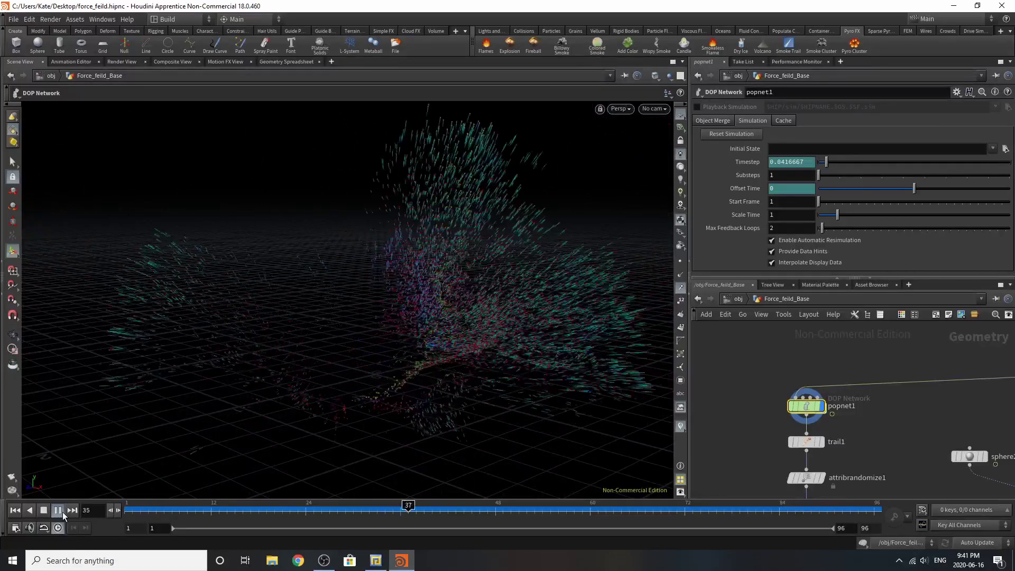
left_click(44, 510)
key("space")
right_click_drag(416, 392, 256, 390)
right_click_drag(458, 401, 267, 392)
middle_click_drag(479, 409, 422, 379)
scroll(816, 455, "up", 1)
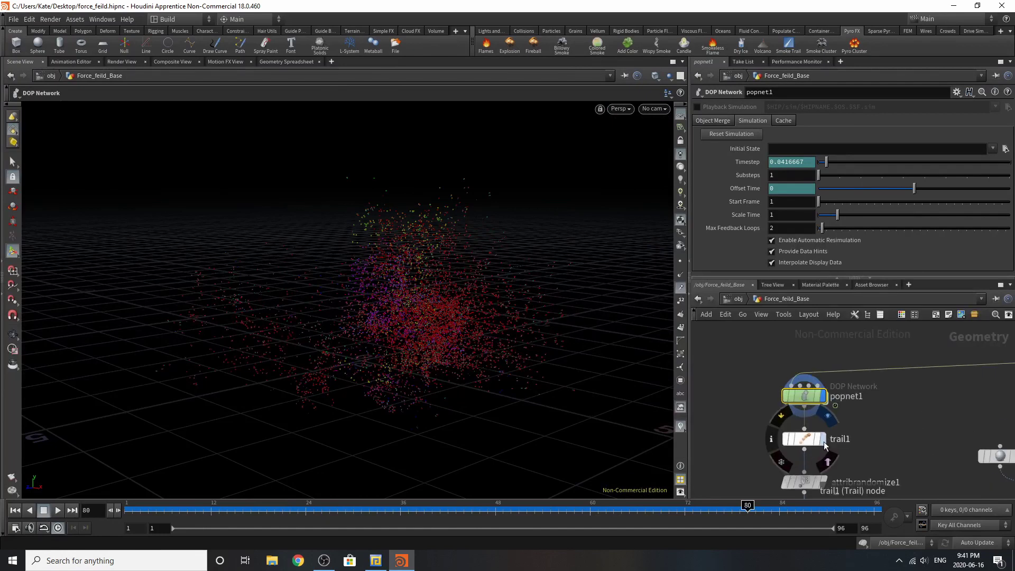
- Enter popnet1 and select source_first_input to examine its inherited velocity and birth settings
double_click(801, 397)
left_click(895, 366)
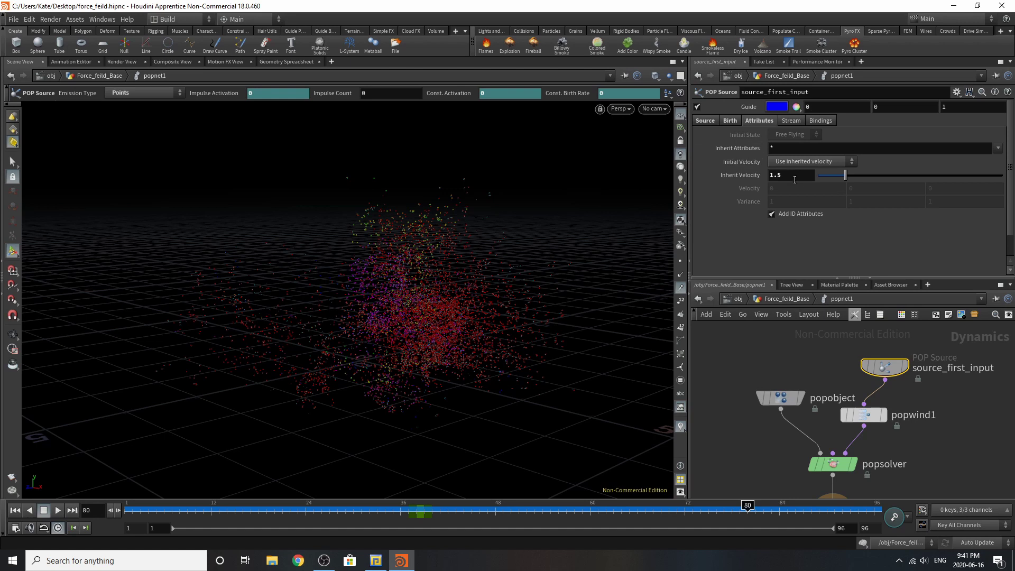
left_click(729, 120)
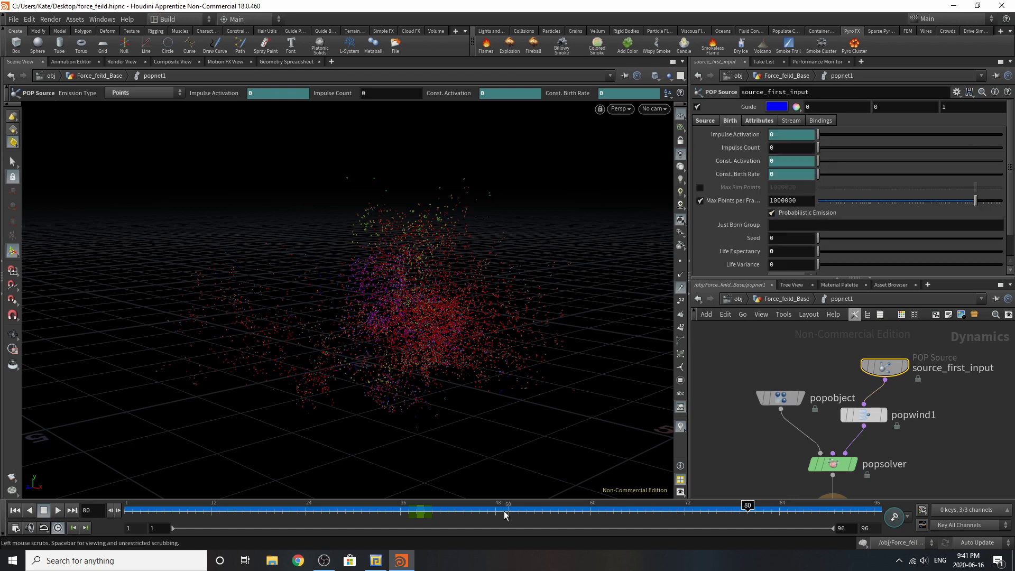
- Scrub between frames 37 and 39 to examine source_first_input's keyed activation and birth rate, and check its emission source settings
left_click(420, 522)
left_click(412, 527)
left_click_drag(412, 526, 410, 527)
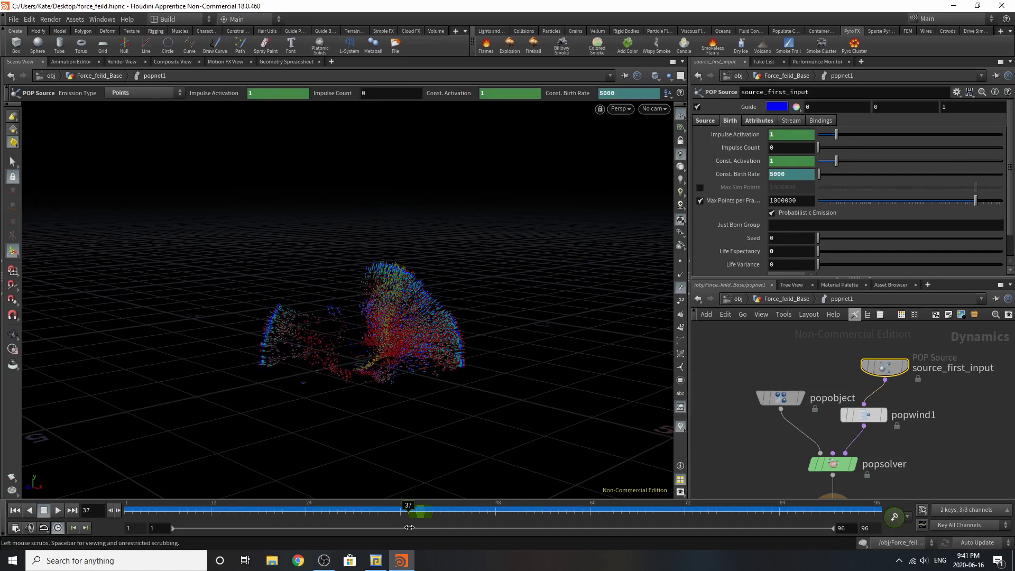
left_click_drag(409, 527, 423, 526)
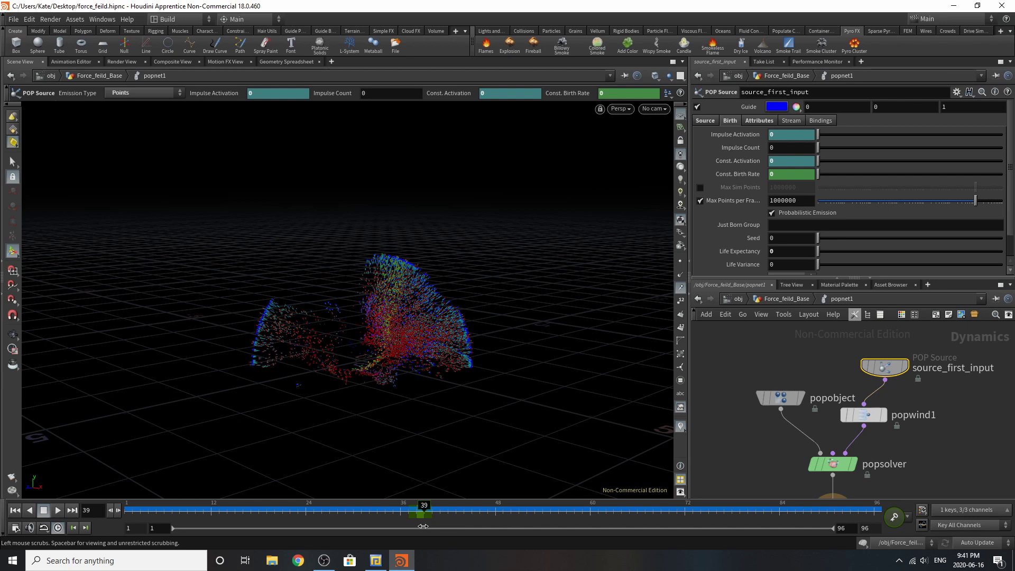
left_click(705, 120)
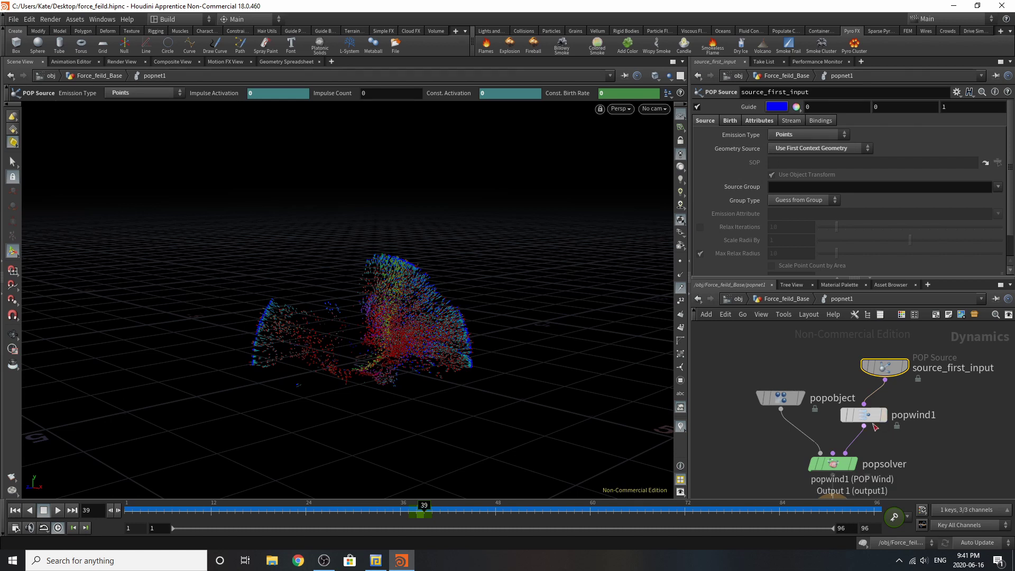
- Select popwind1 to examine its noise settings, and return to the Force_feild_Base network at trail1
left_click(864, 415)
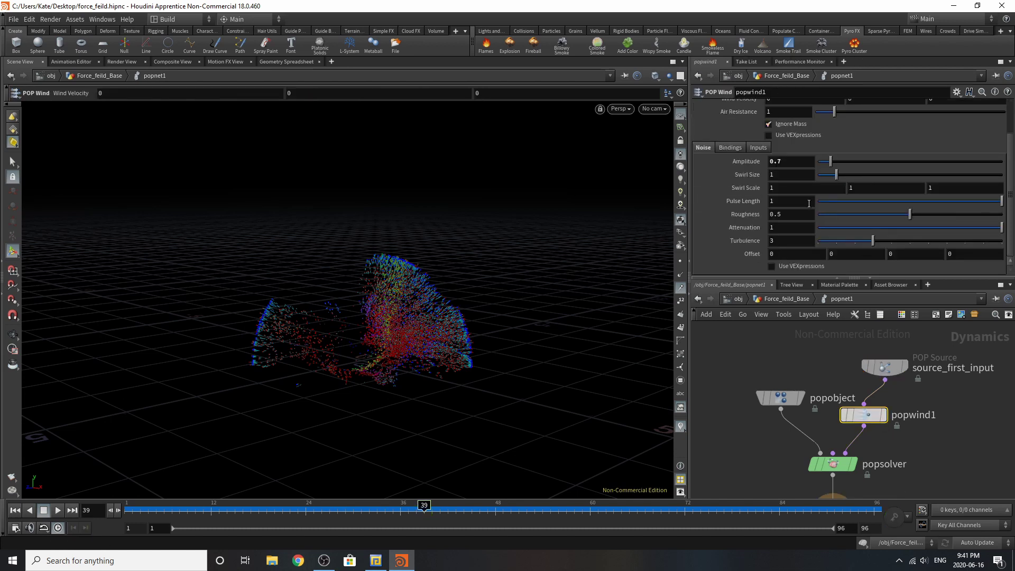
left_click(787, 298)
middle_click_drag(772, 391, 747, 333)
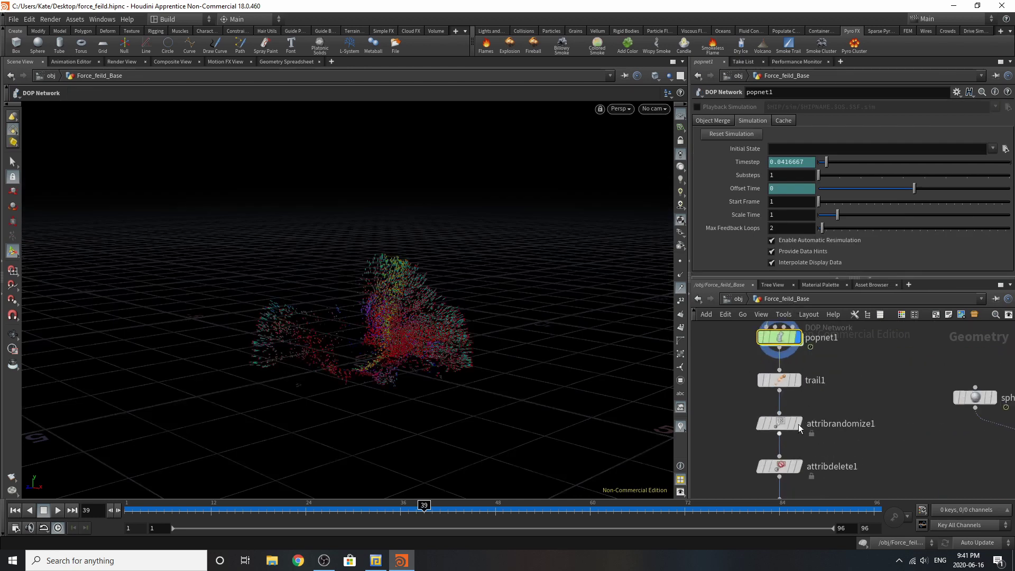
- Display and select trail1, and scrub the timeline between frames 23 and 95 to examine its keyed trail length
left_click(779, 380)
left_click_drag(503, 509, 946, 493)
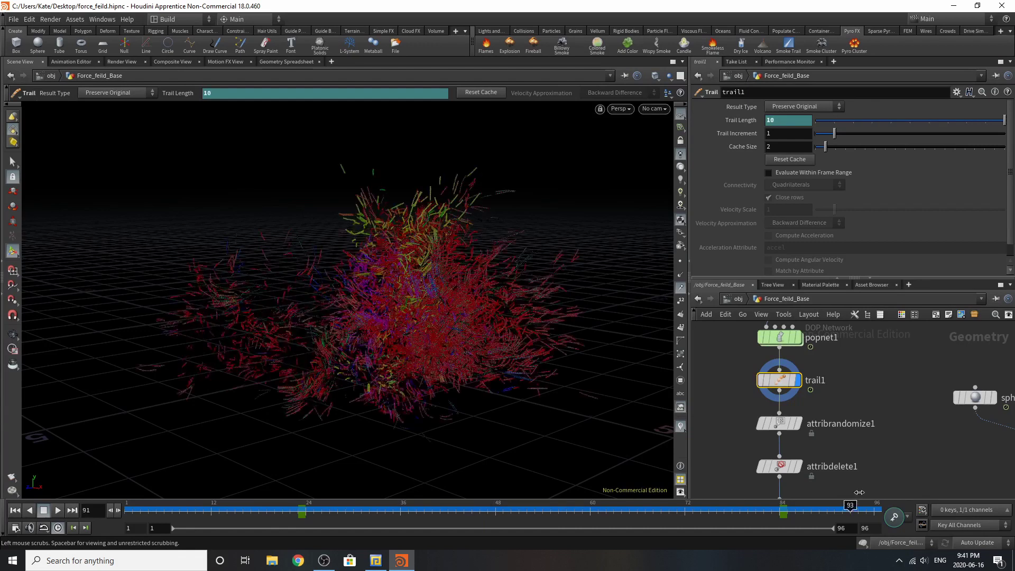
left_click(782, 500)
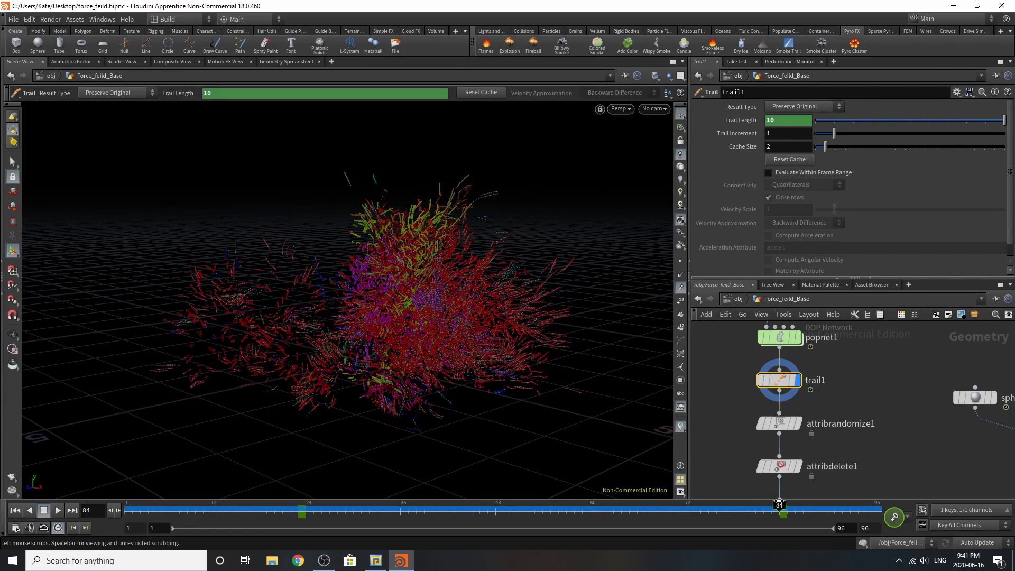
left_click(298, 509)
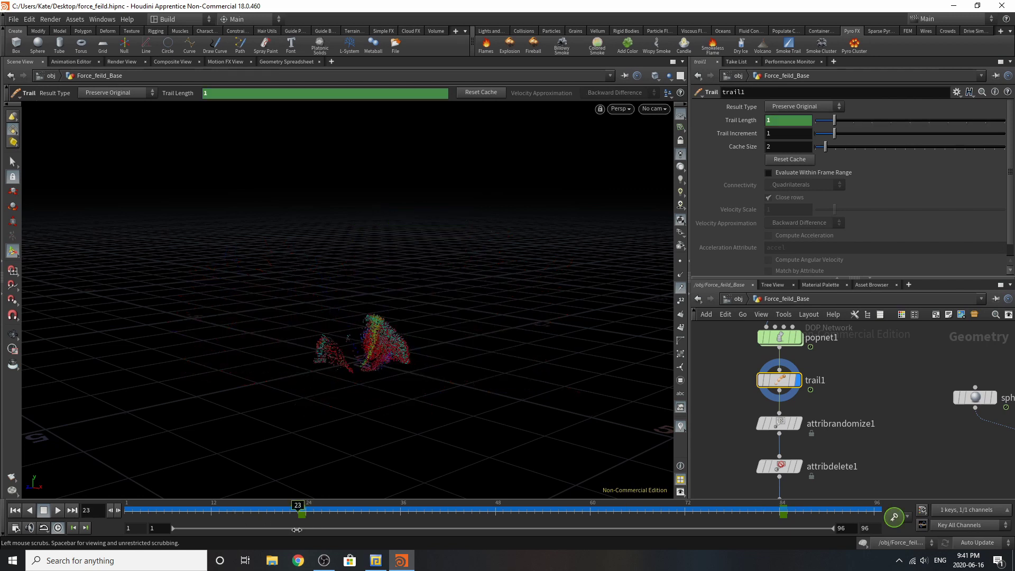
left_click_drag(296, 529, 866, 520)
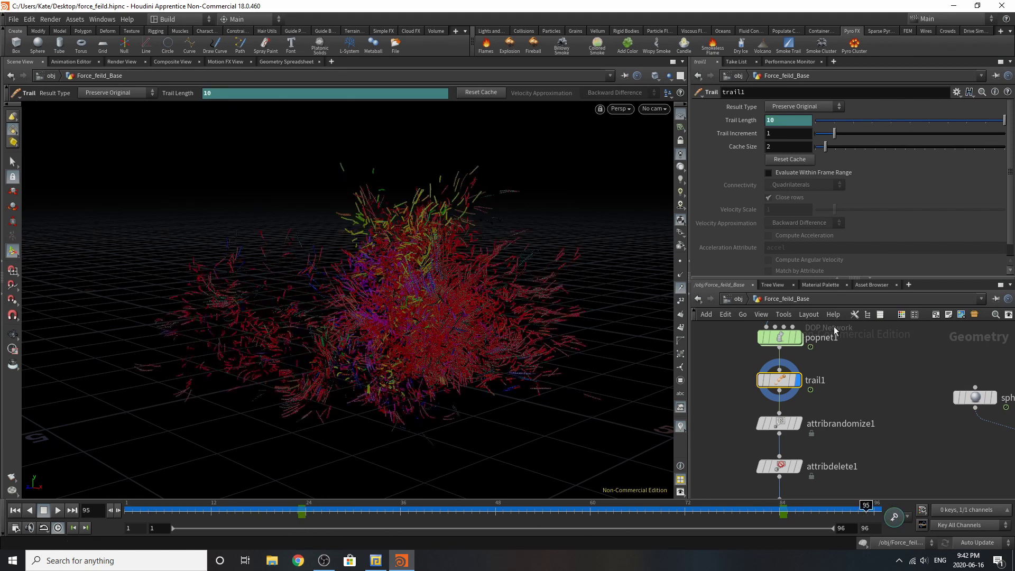
- Display and select attribrandomize1 to examine its pscale range, and check which attributes attribdelete1 removes
middle_click_drag(821, 446, 838, 369)
left_click(819, 347)
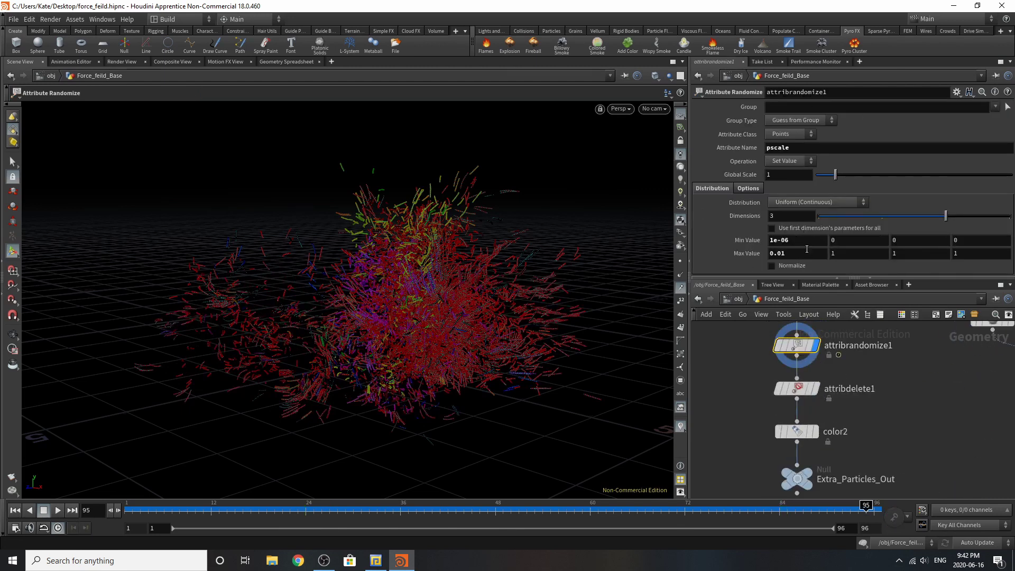
left_click(740, 239)
left_click(815, 390)
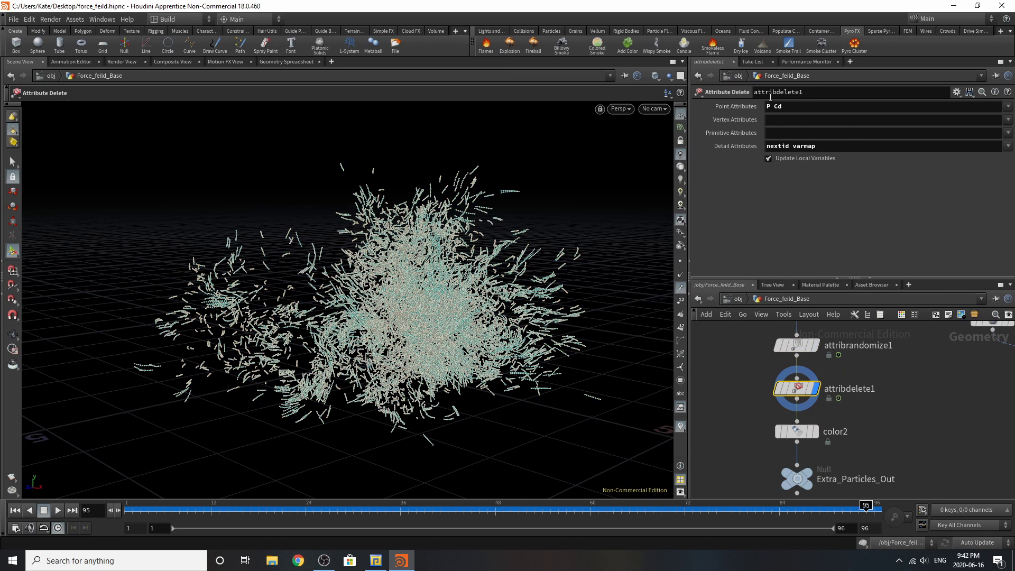
- Select color2 to examine its age-based color ramp, and display and select the Extra_Particles_Out null below it
left_click(817, 439)
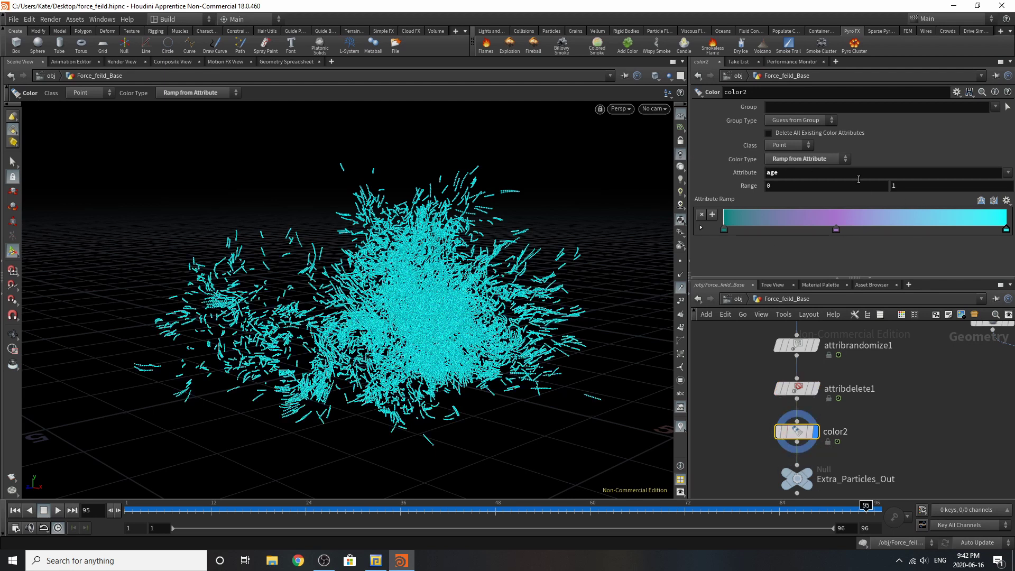
left_click(806, 472)
scroll(794, 453, "down", 3)
scroll(793, 470, "up", 3)
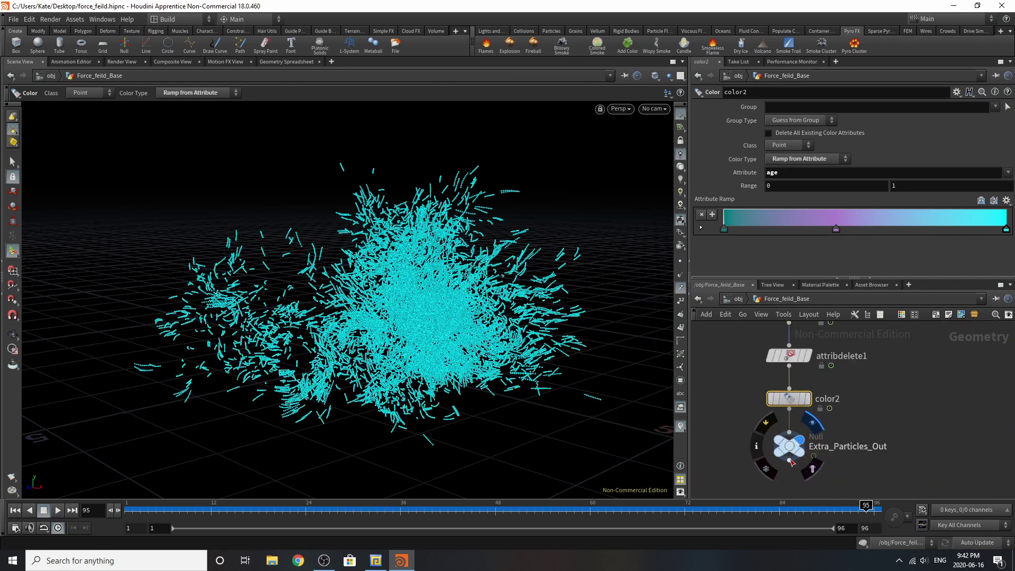
left_click(789, 458)
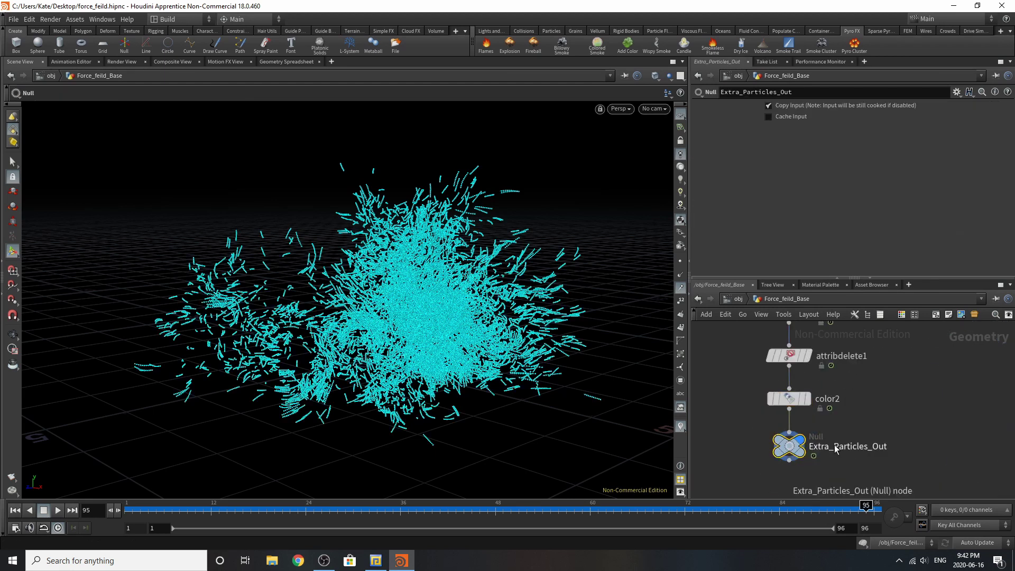
- Return to the object level and enter the First_Layer geometry network
left_click(746, 298)
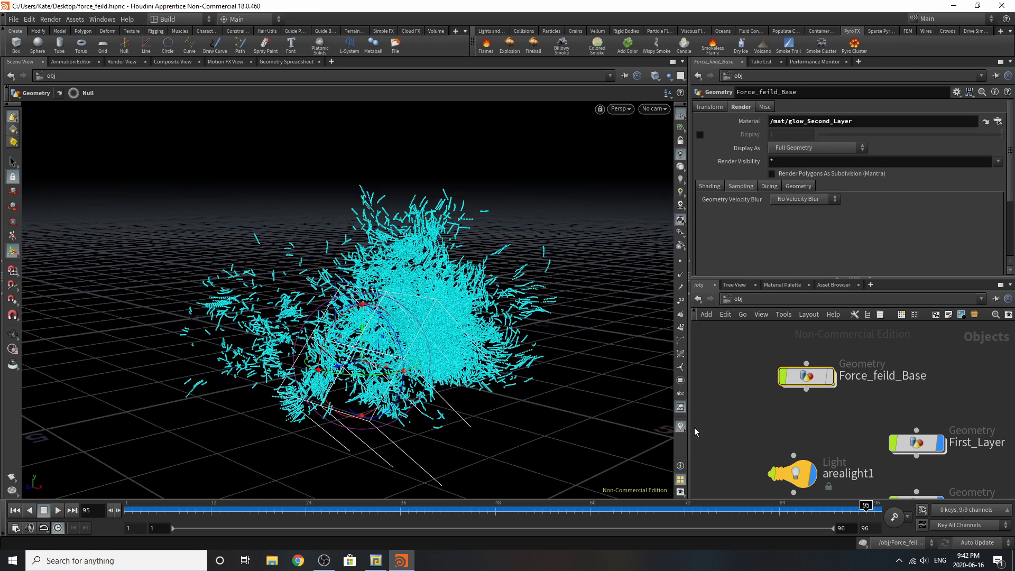
scroll(873, 367, "down", 5)
scroll(911, 392, "up", 5)
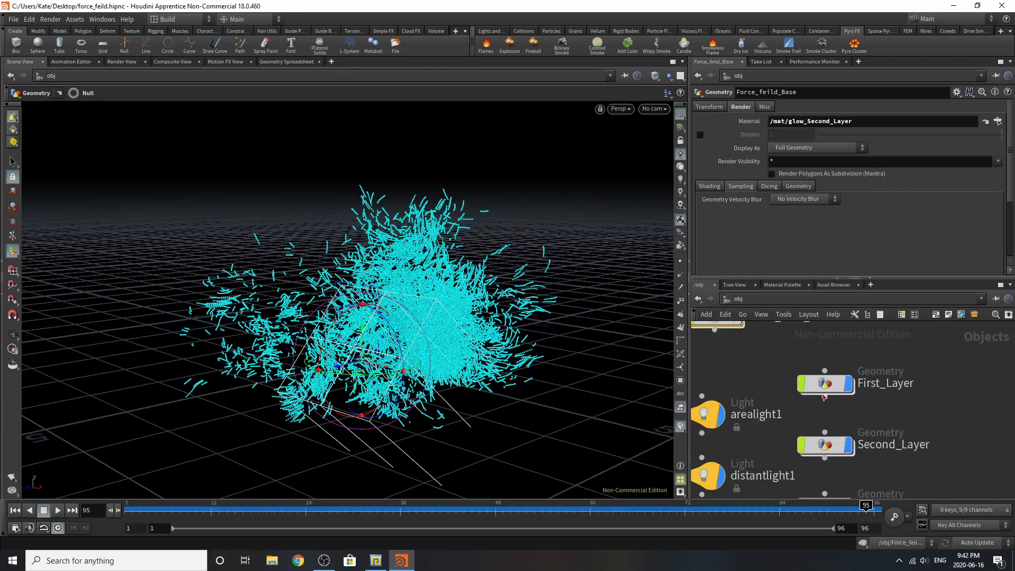
double_click(825, 386)
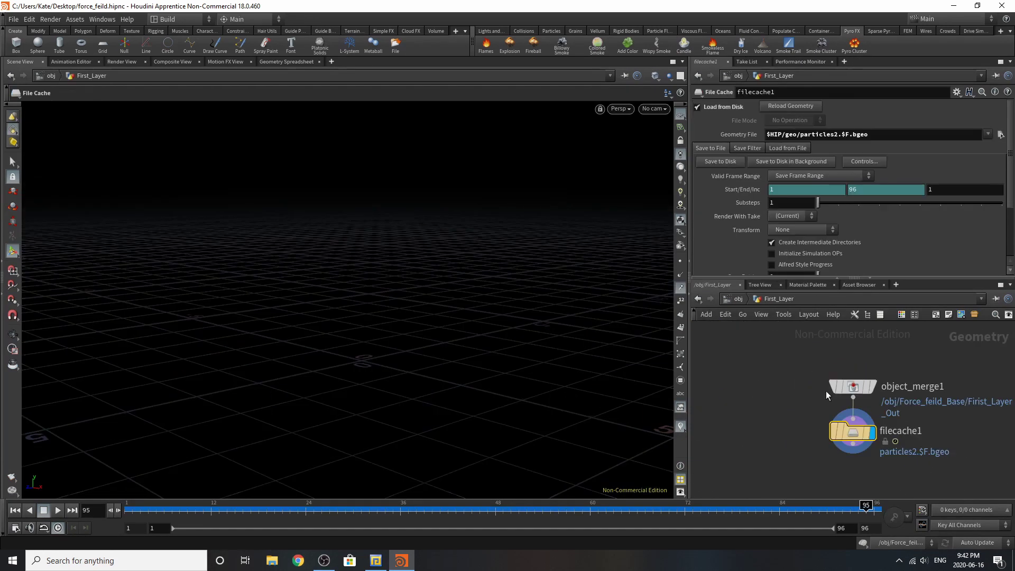
- Select object_merge1 and scrub to frame 66 to examine the merged first-layer lines, and display filecache1
left_click(852, 390)
left_click_drag(338, 510, 428, 505)
left_click(637, 505)
mouse_move(872, 435)
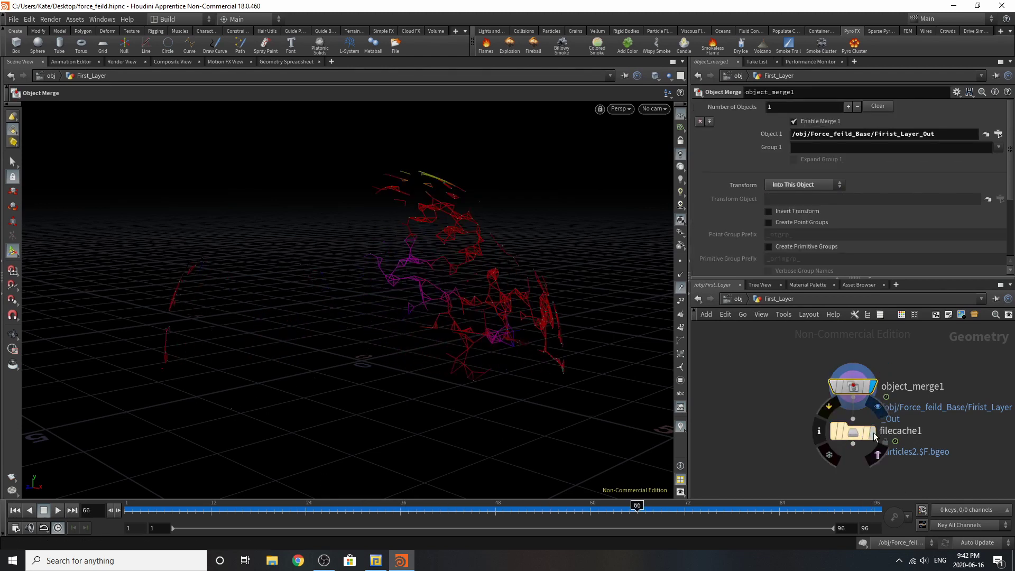
- Return to the object level and select the glow_First_Layer material among the scene's materials
key("u")
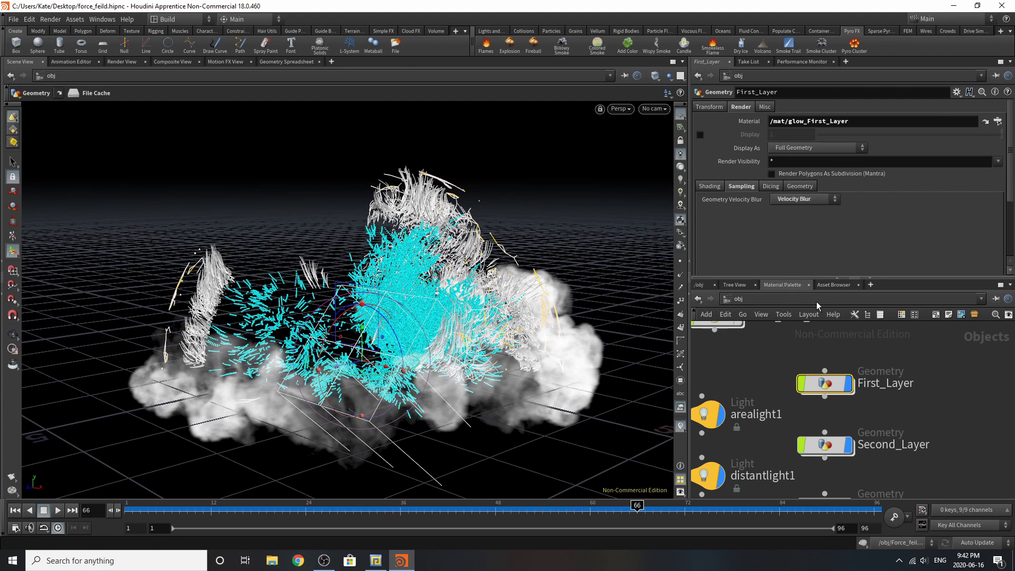
left_click(899, 345)
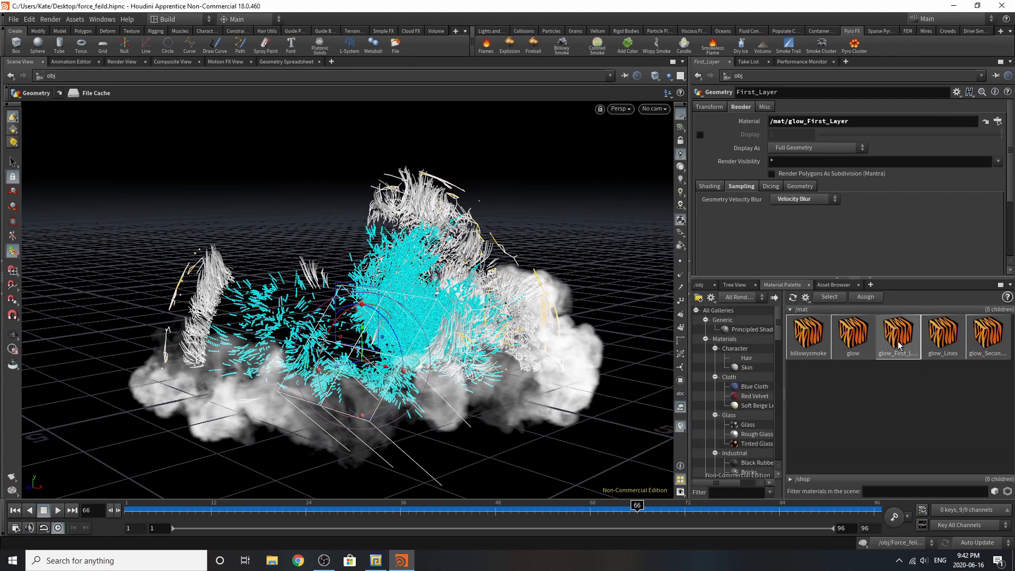
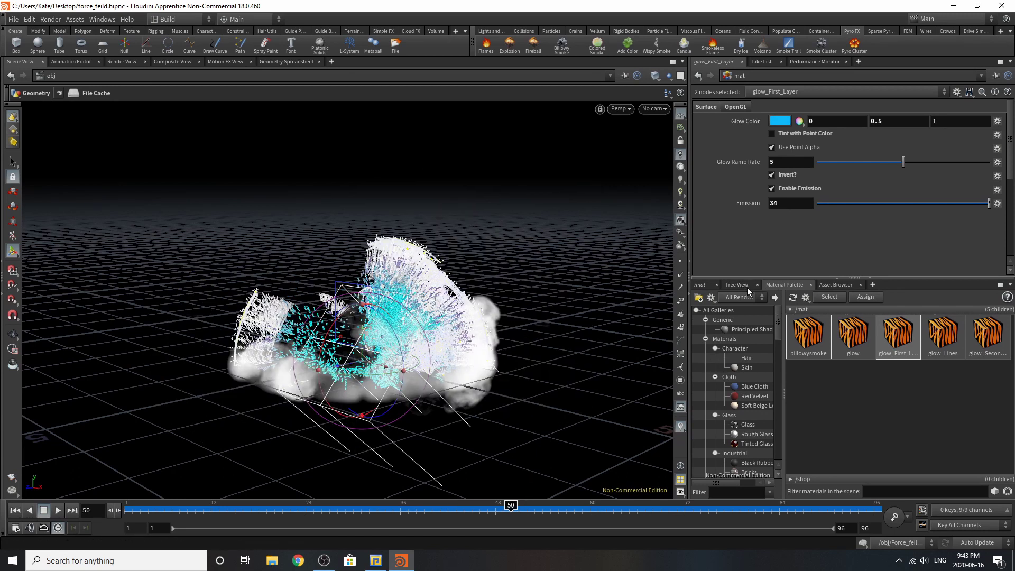
- Return to the object level, select Second_Layer to check its assigned material, and enter its geometry network
left_click(703, 285)
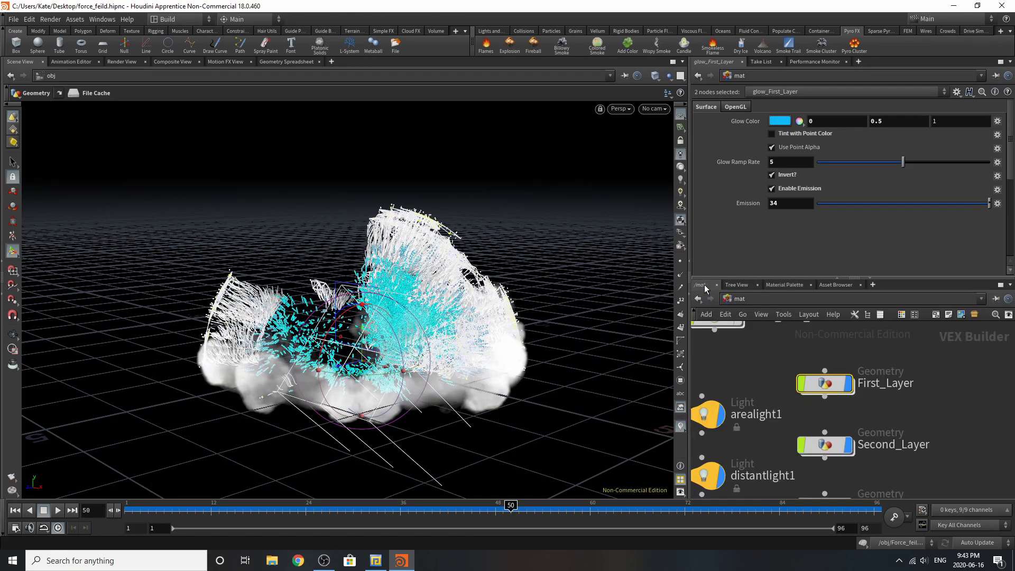
left_click(772, 297)
left_click(785, 342)
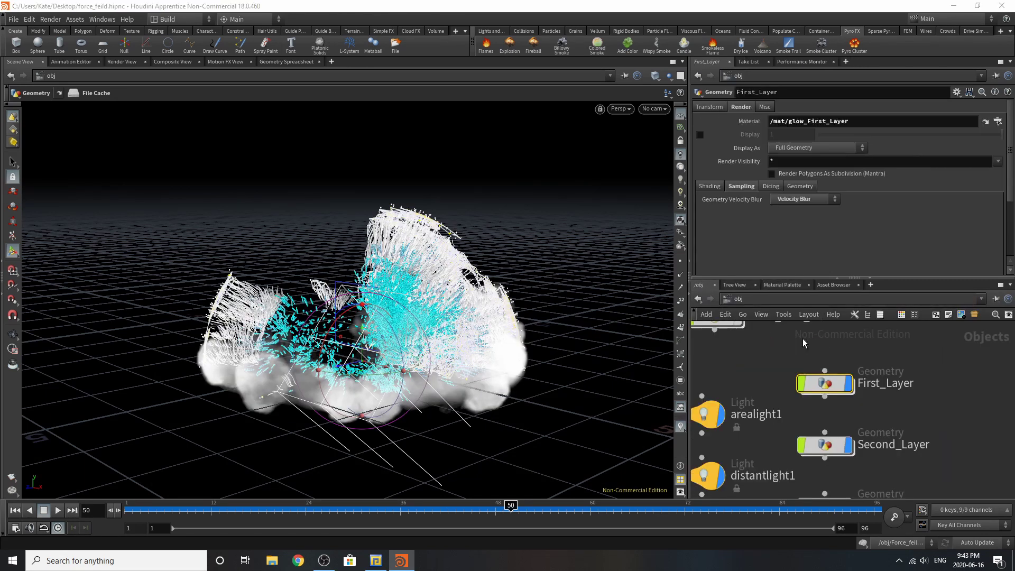
left_click(835, 405)
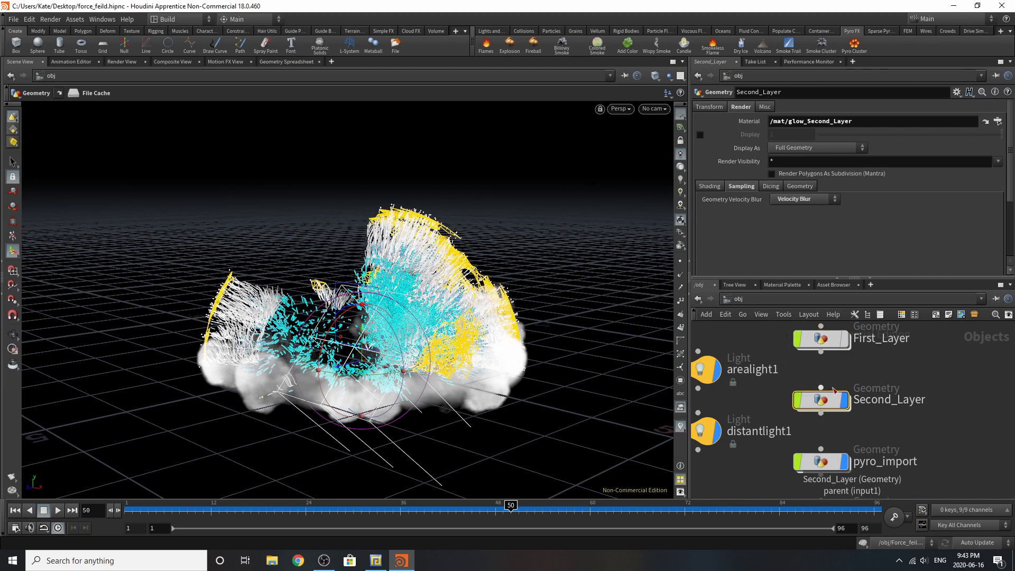
double_click(818, 400)
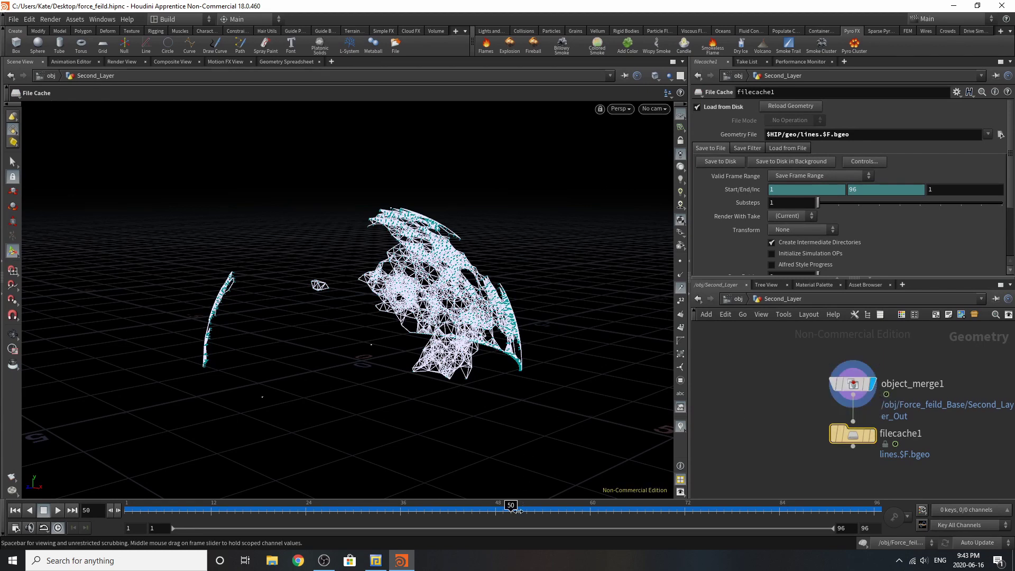
- Scrub to frames 59, 65 and 70 to examine the merged second-layer lines, and display filecache1 to scrub its cached lines
left_click(581, 508)
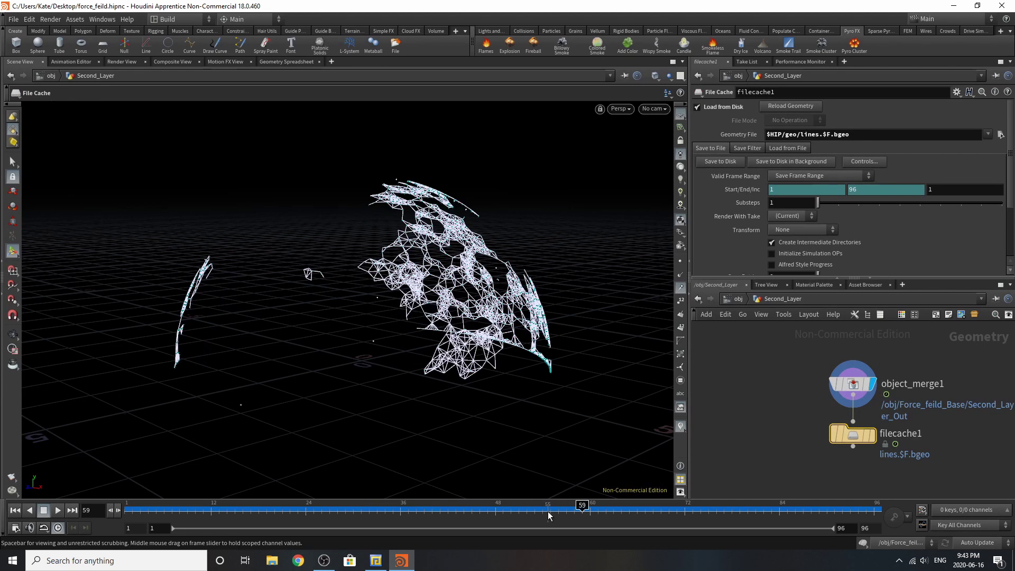
left_click(629, 511)
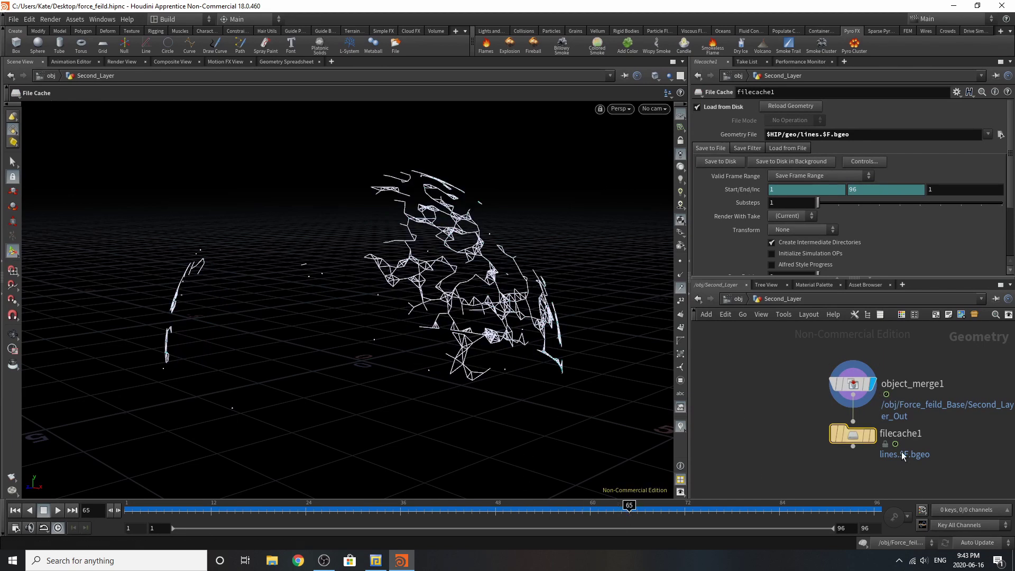
left_click(670, 511)
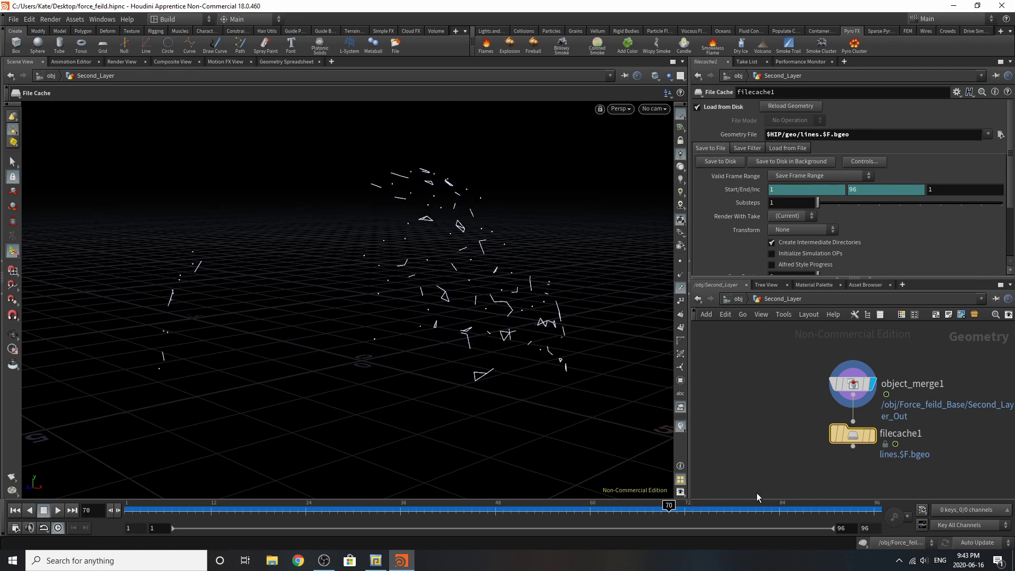
left_click(871, 434)
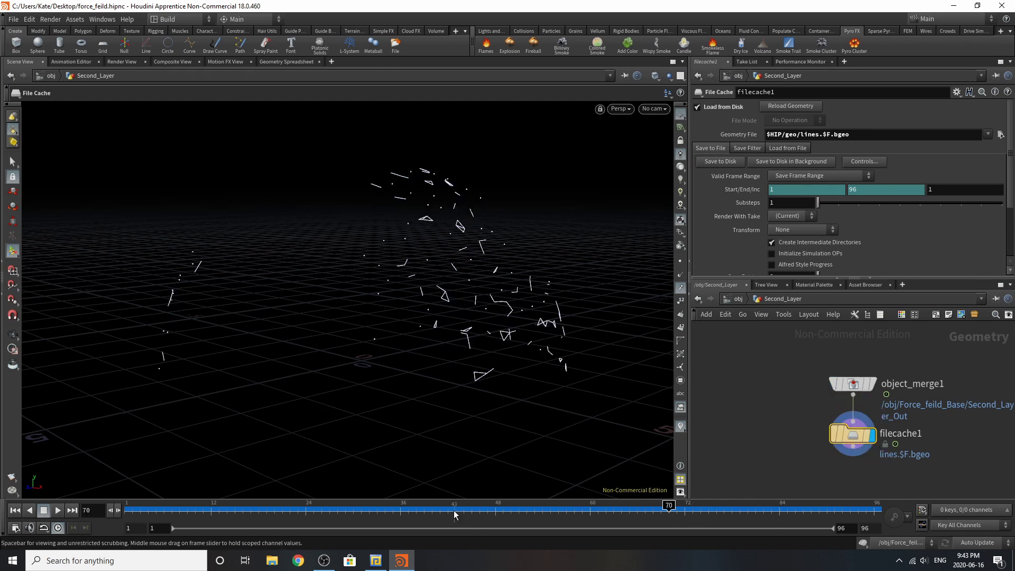
left_click(366, 512)
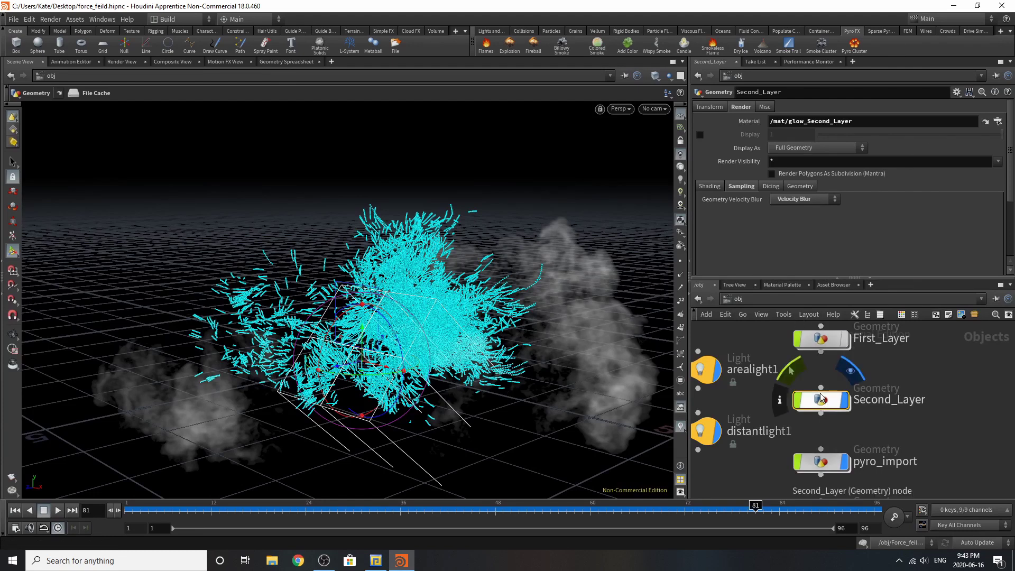
- Select the glow_Second_Layer material to examine its glow color and emission settings, and return to the scene objects
left_click(782, 285)
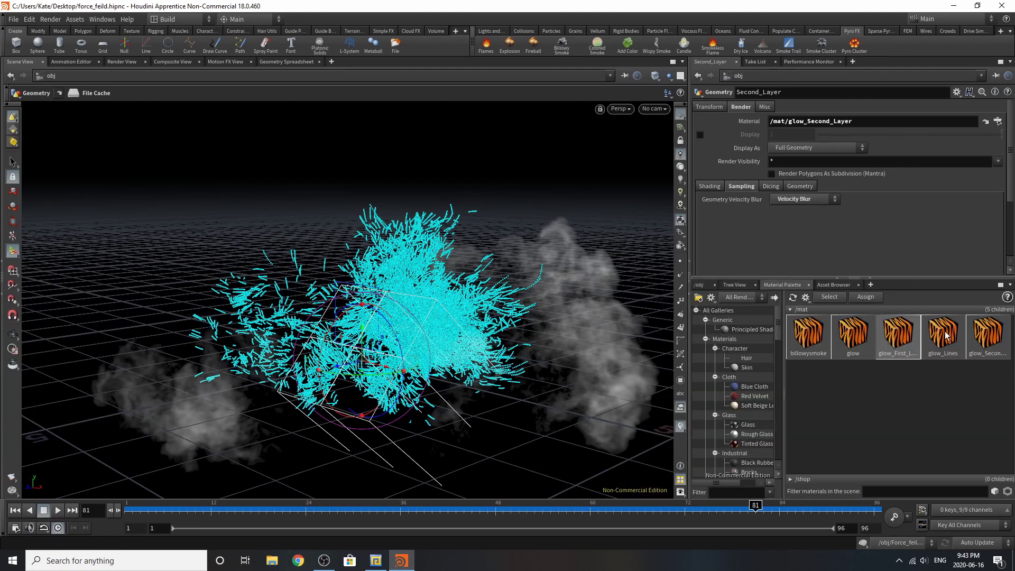
left_click(998, 342)
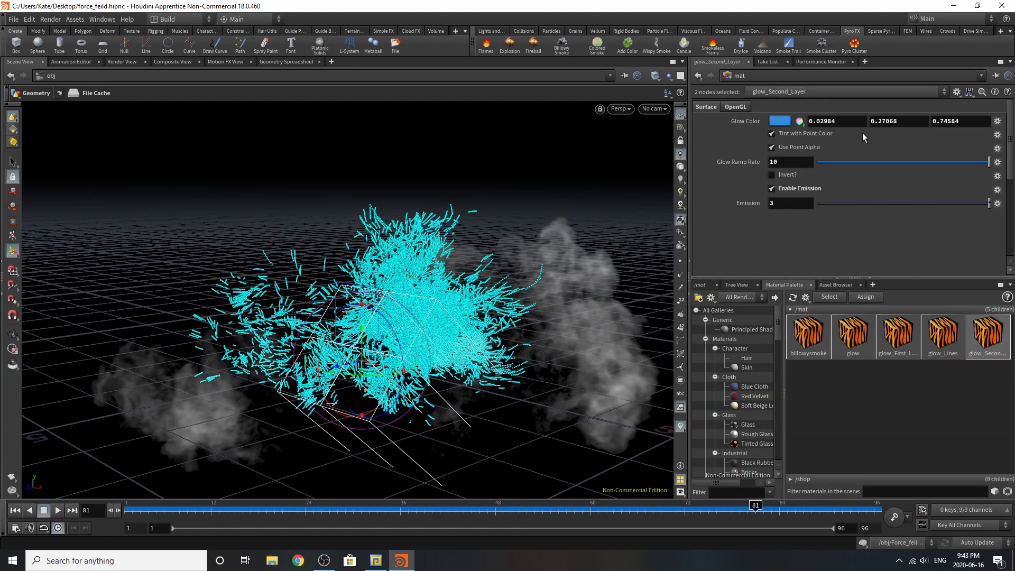
left_click(700, 285)
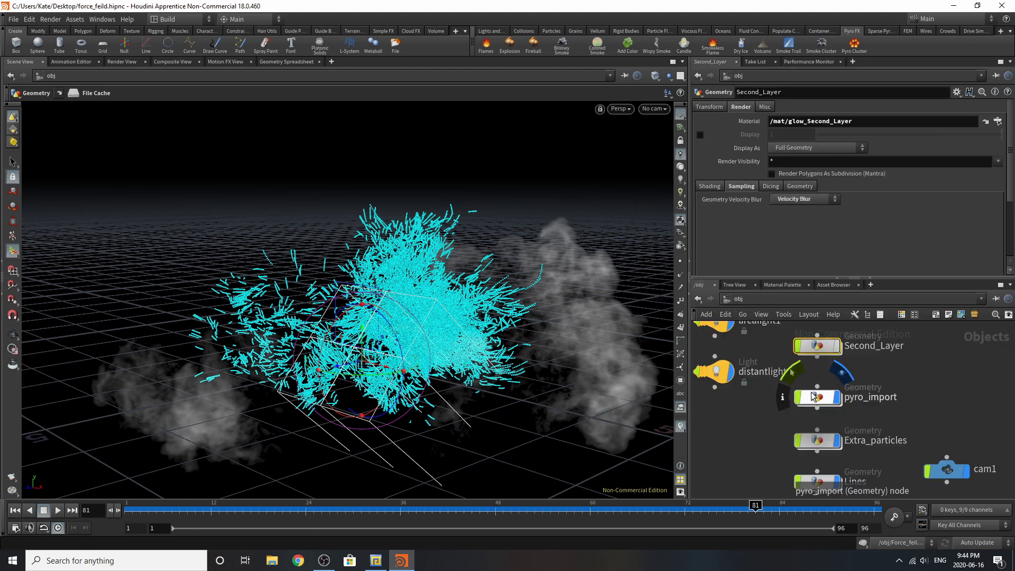
- Enter the pyro_import network to examine import_pyrofields and its smoke filecache1, and return to the object level
left_click(807, 400)
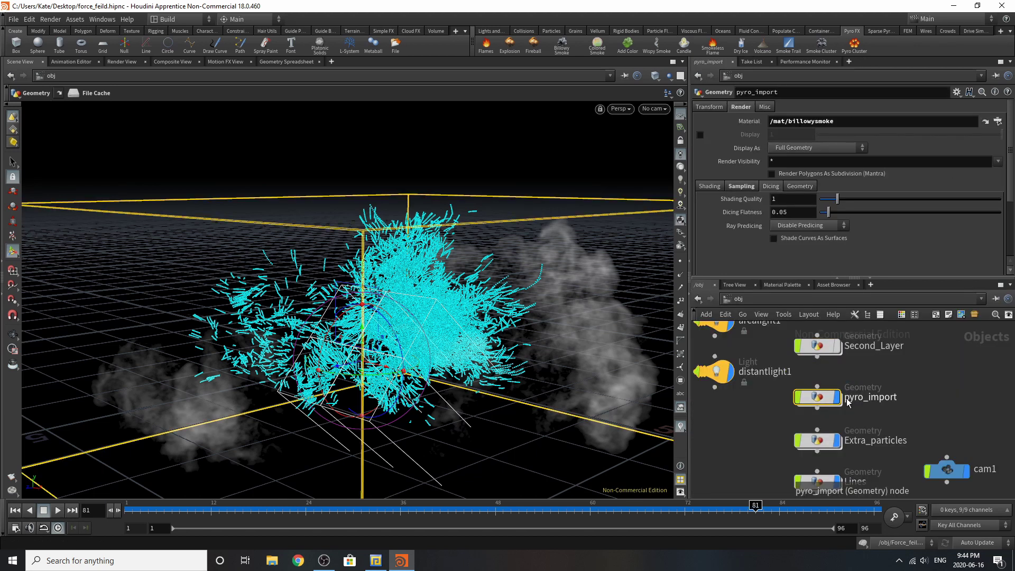
double_click(808, 400)
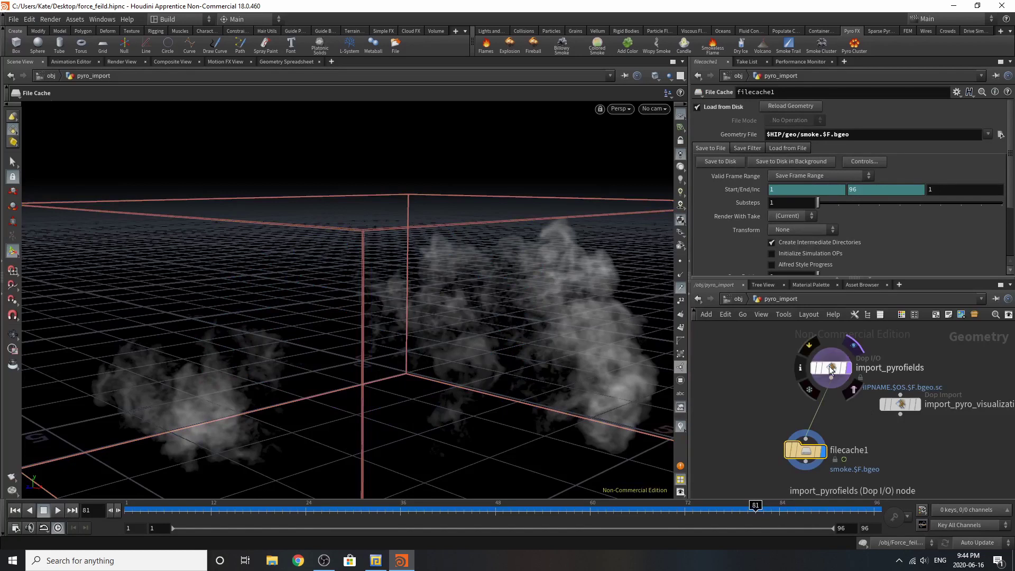
mouse_move(833, 371)
left_mouse_down()
mouse_move(807, 366)
mouse_move(820, 364)
left_mouse_up()
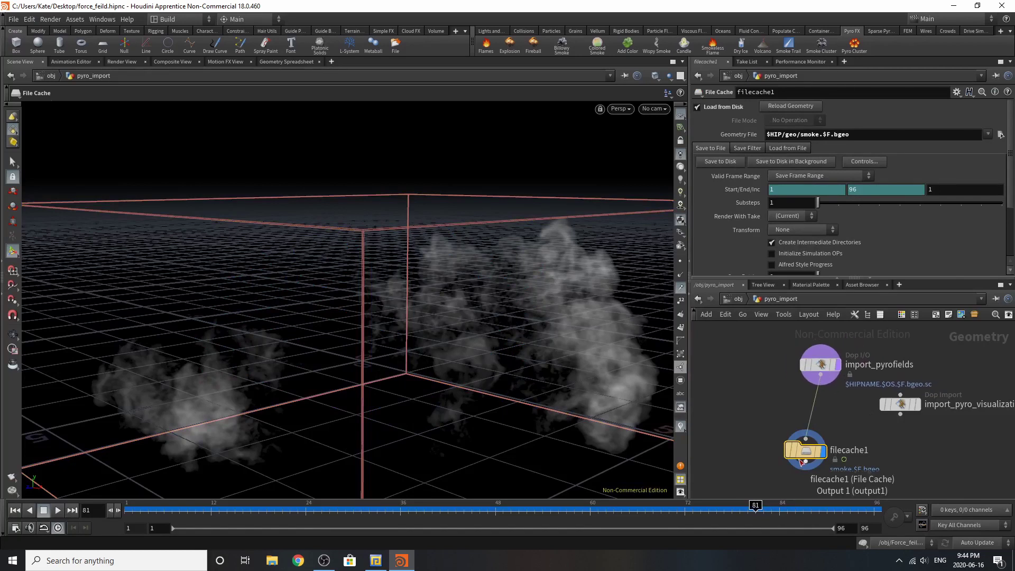
left_click_drag(822, 458, 805, 408)
left_click(736, 300)
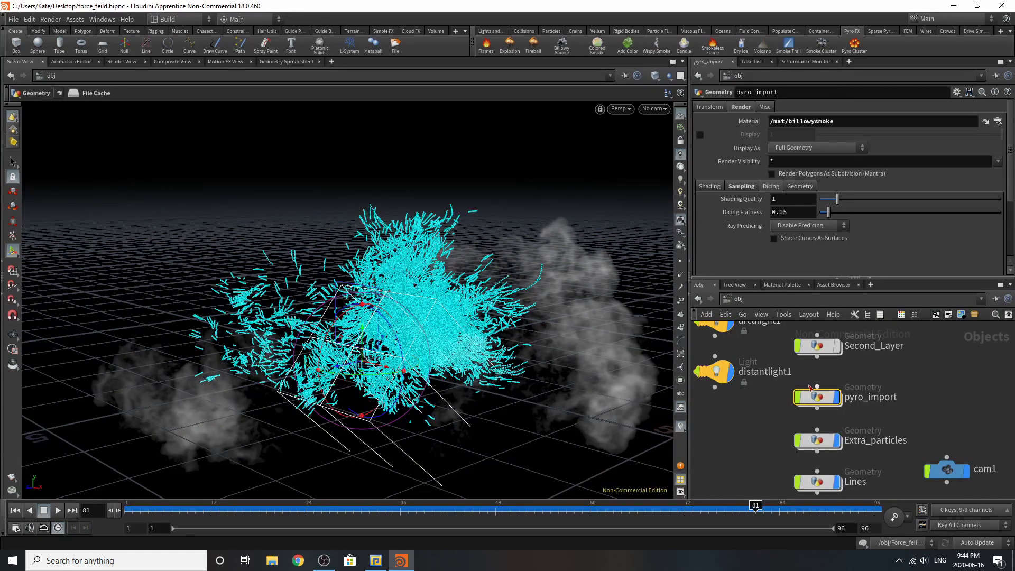
- Check pyro_import's velocity blur setting, and select the billowysmoke material to examine its density and temperature parameters
left_click(735, 186)
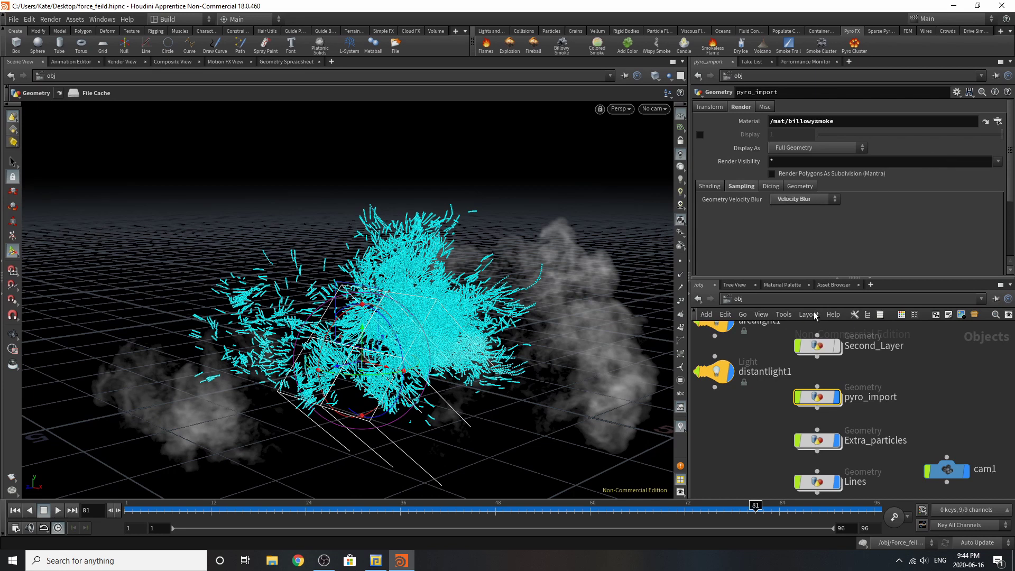
left_click(780, 286)
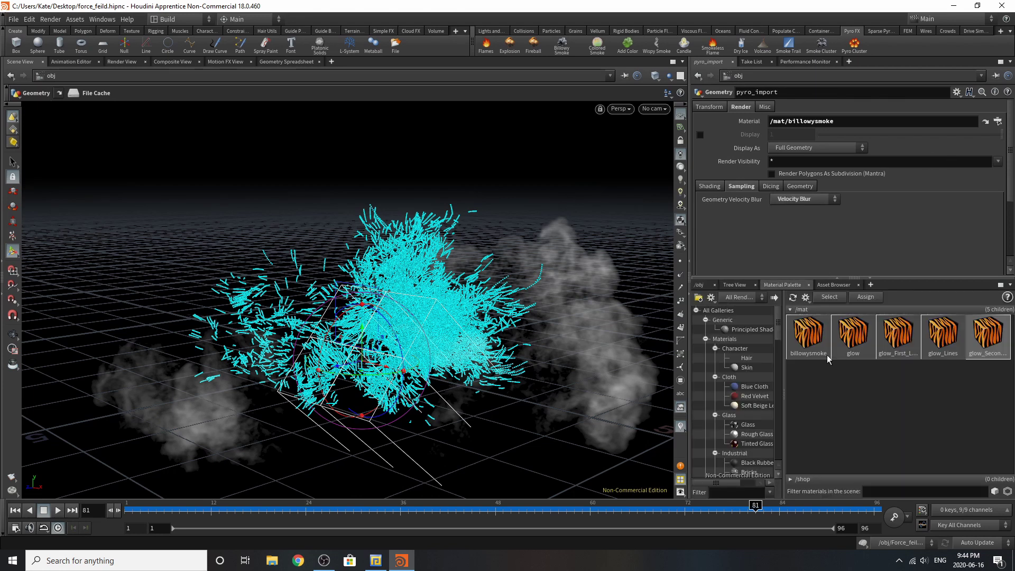
left_click(809, 347)
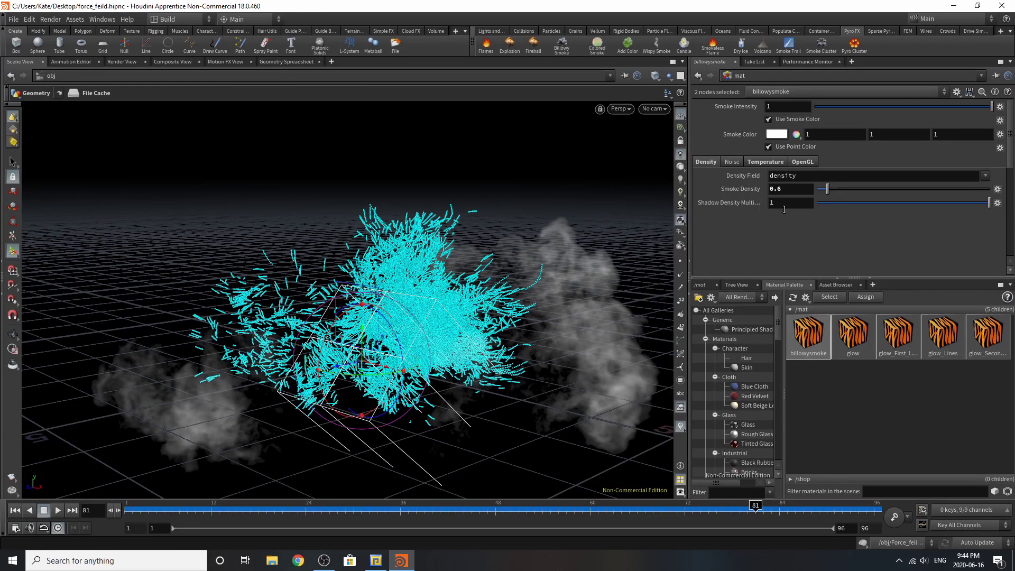
left_click(766, 162)
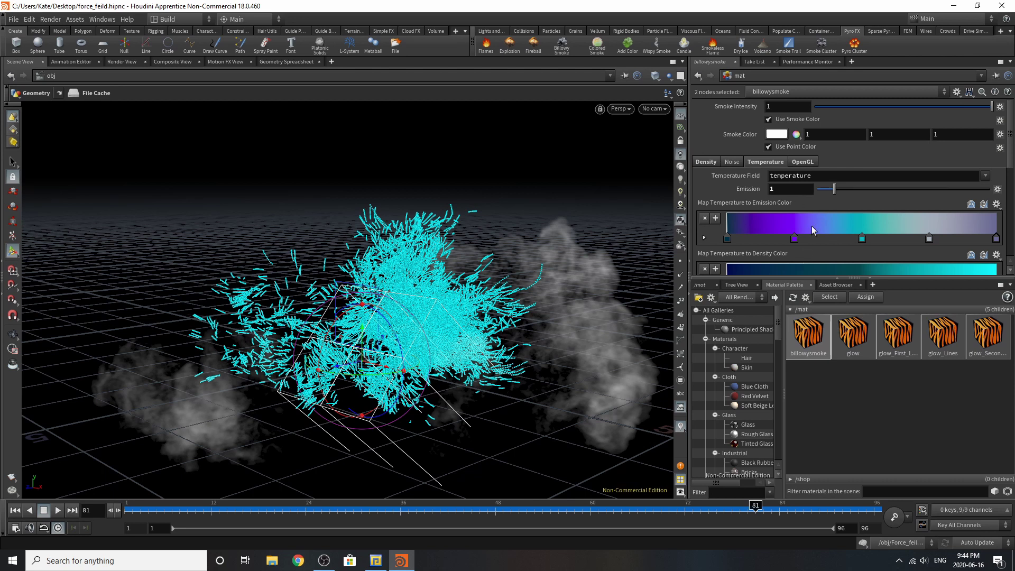
scroll(806, 238, "down", 3)
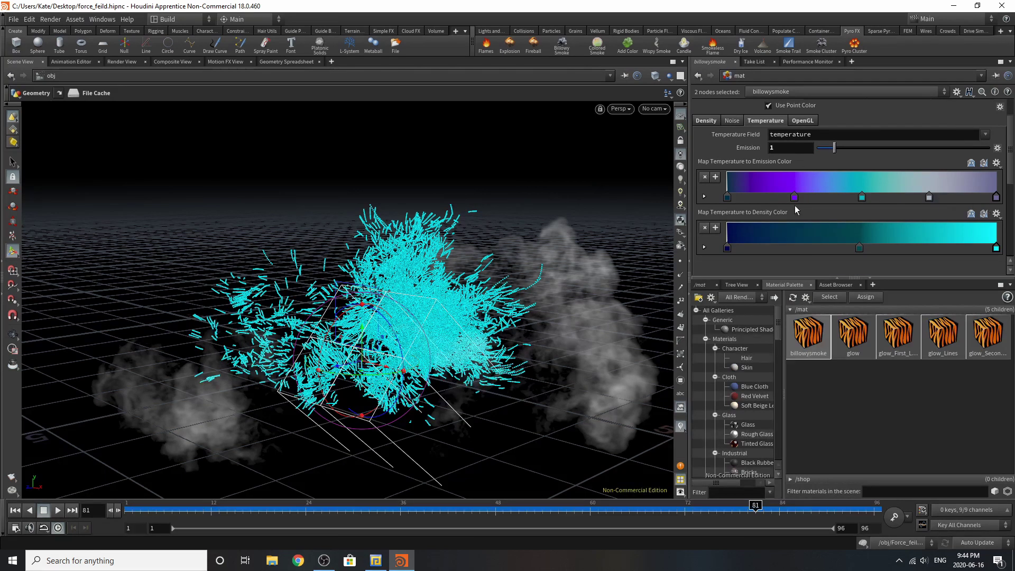
- Examine the color of each point on billowysmoke's temperature-to-emission and temperature-to-density ramps, and close the Color Editor
double_click(728, 199)
left_click_drag(746, 93, 592, 110)
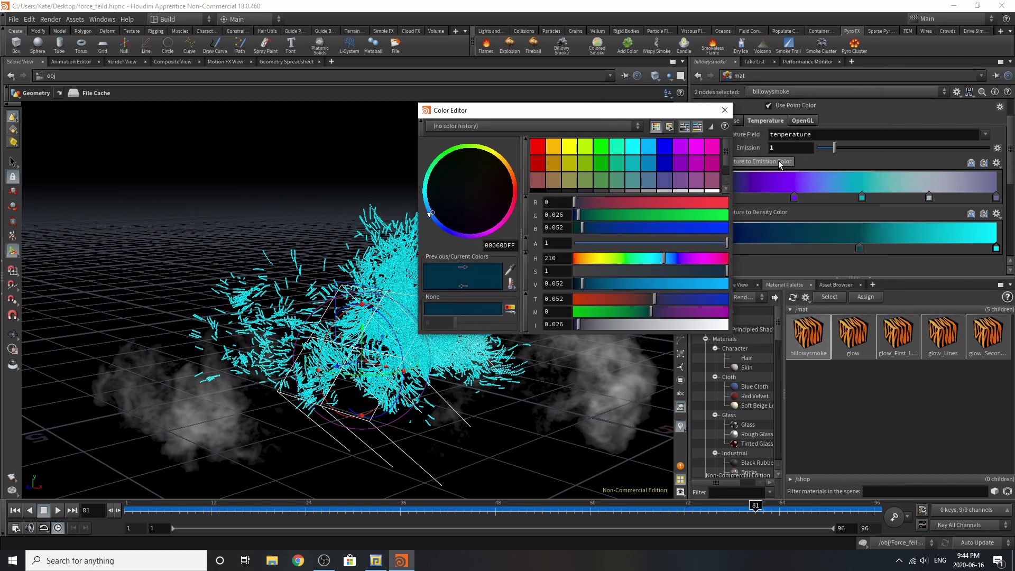
left_click_drag(657, 118, 596, 138)
left_click(794, 197)
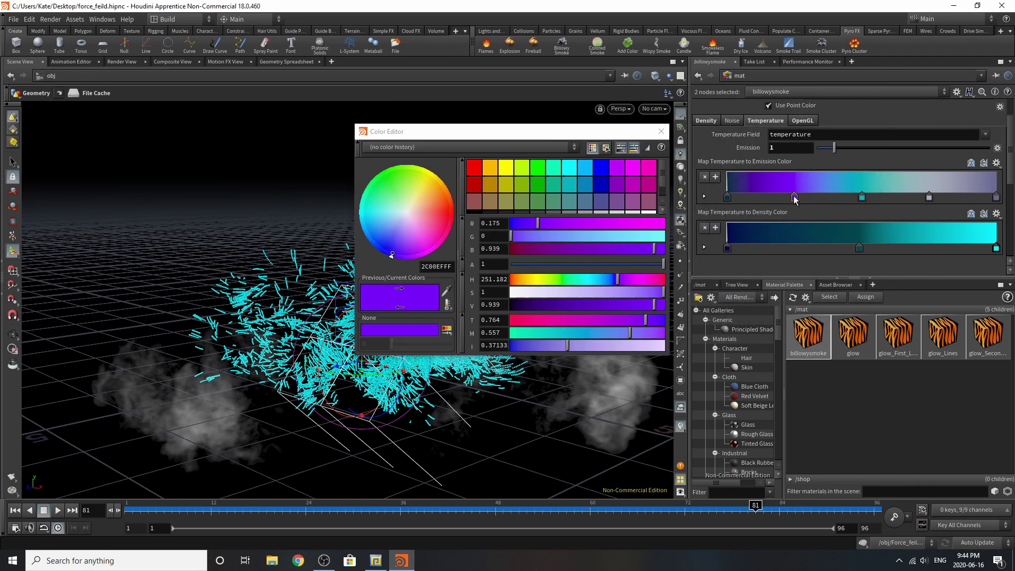
left_click(862, 197)
left_click(928, 197)
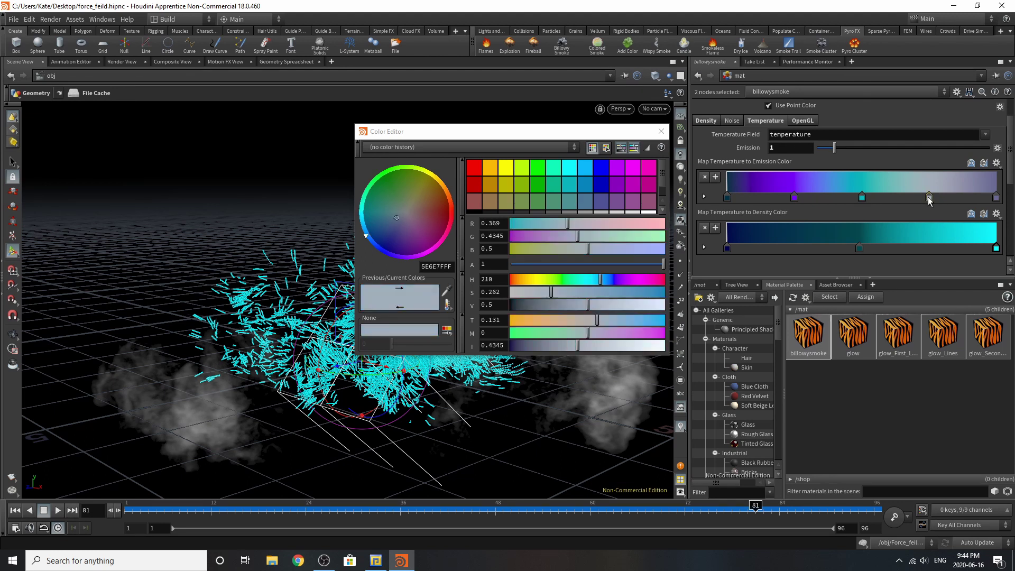
left_click(995, 198)
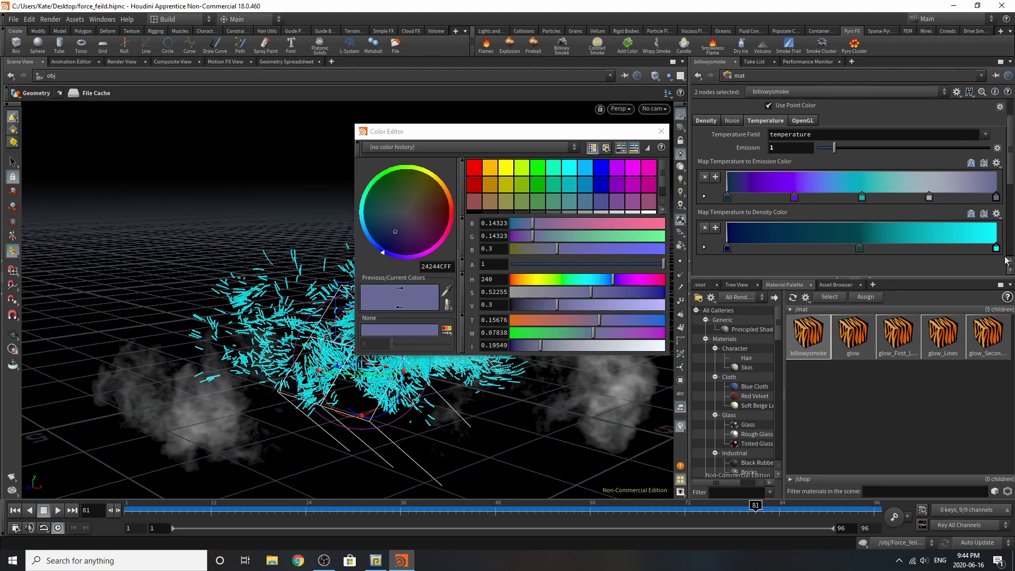
left_click(996, 247)
left_click(859, 248)
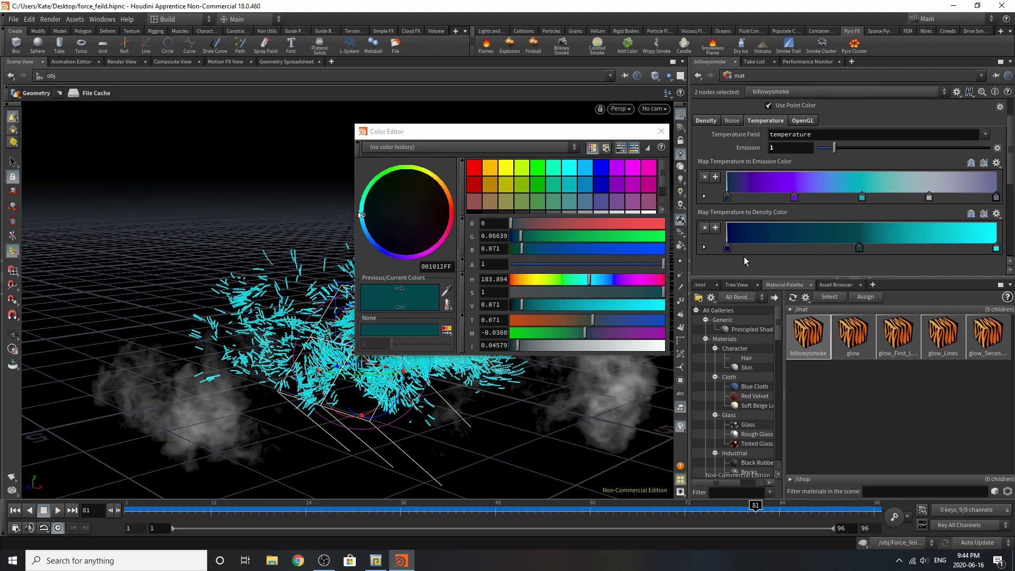
left_click(727, 248)
left_click(661, 131)
scroll(886, 251, "up", 3)
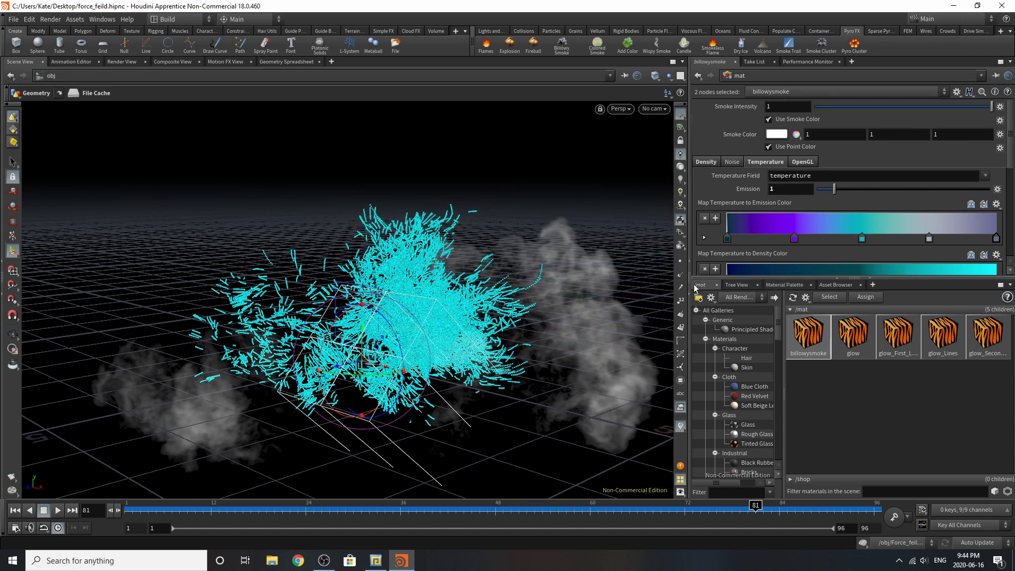
- Enter the Extra_particles network, display object_merge1 and scrub to frame 76 to examine the particles, and display filecache1
left_click(696, 284)
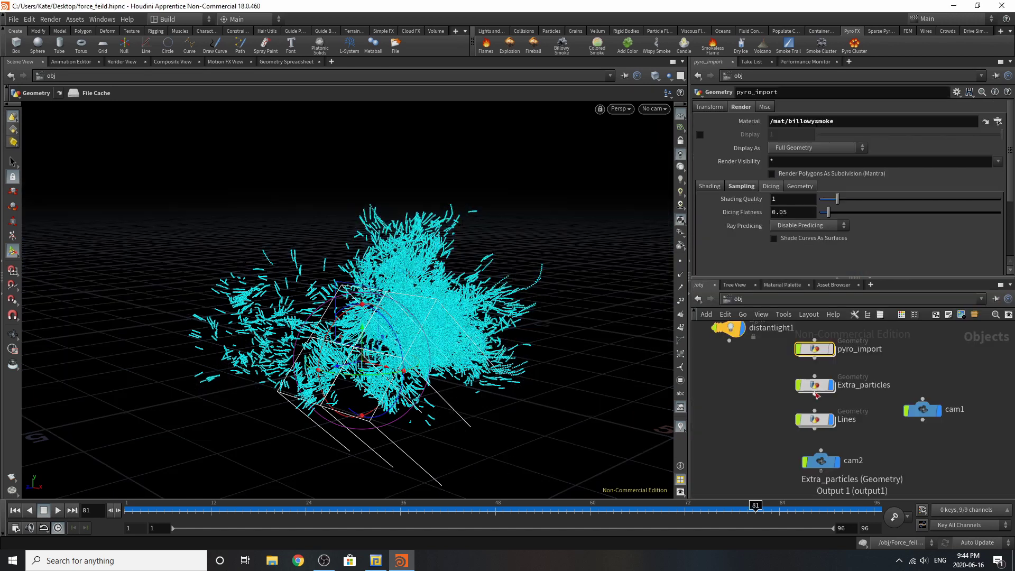
double_click(815, 389)
left_click_drag(855, 434, 855, 455)
left_click(877, 369)
left_click(853, 390)
mouse_move(351, 515)
left_mouse_down()
mouse_move(562, 517)
mouse_move(876, 495)
mouse_move(232, 492)
mouse_move(716, 492)
left_mouse_up()
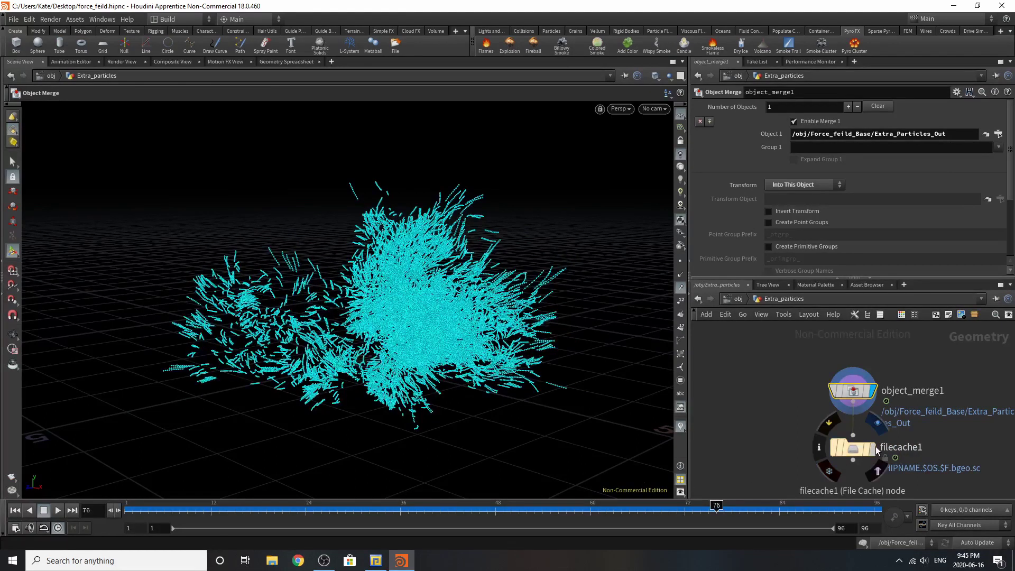
left_click(855, 444)
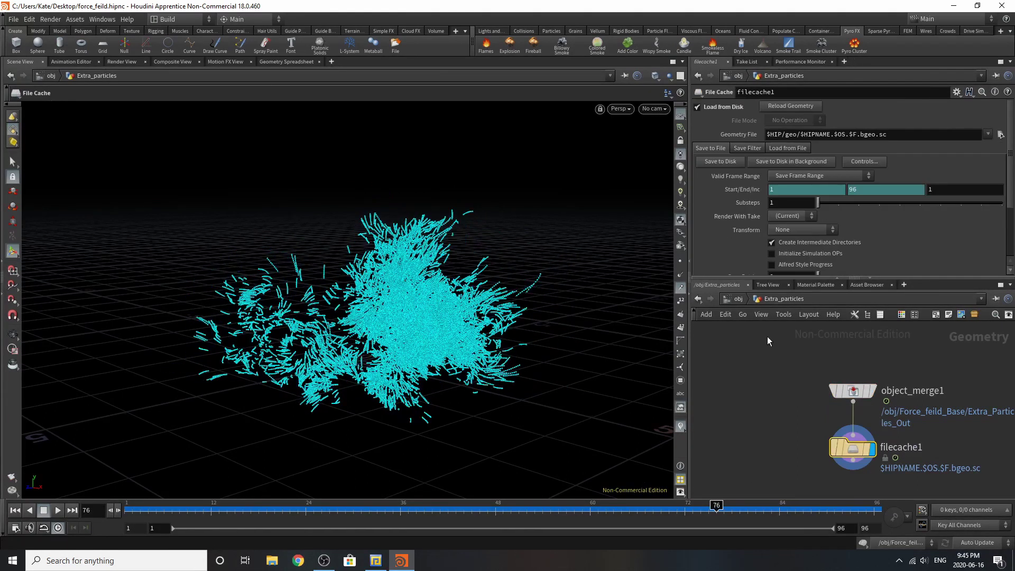
- Return to the object level, check Extra_particles' assigned material, and select the glow material to examine its parameters
key("u")
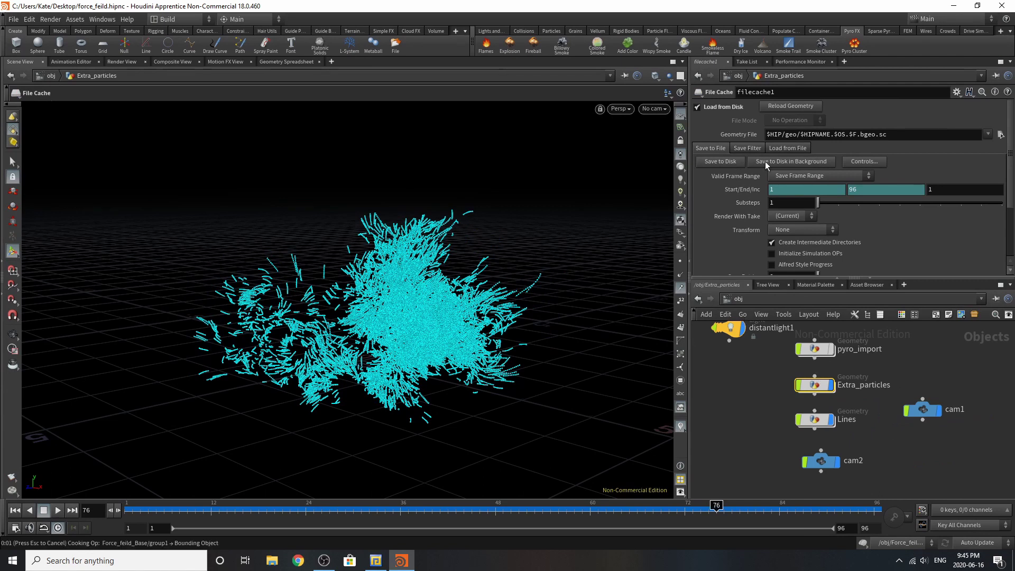
left_click(819, 381)
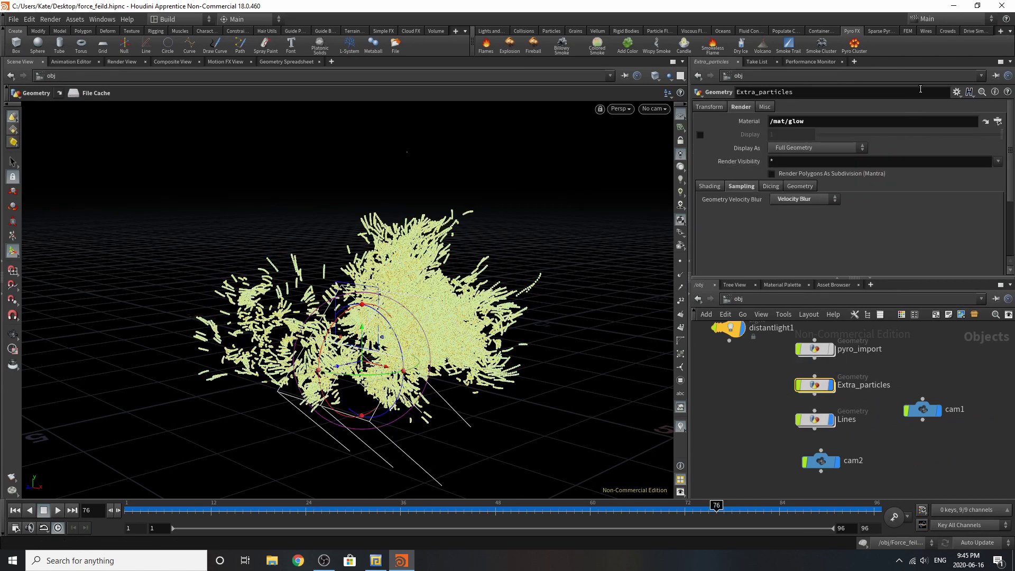
left_click(782, 284)
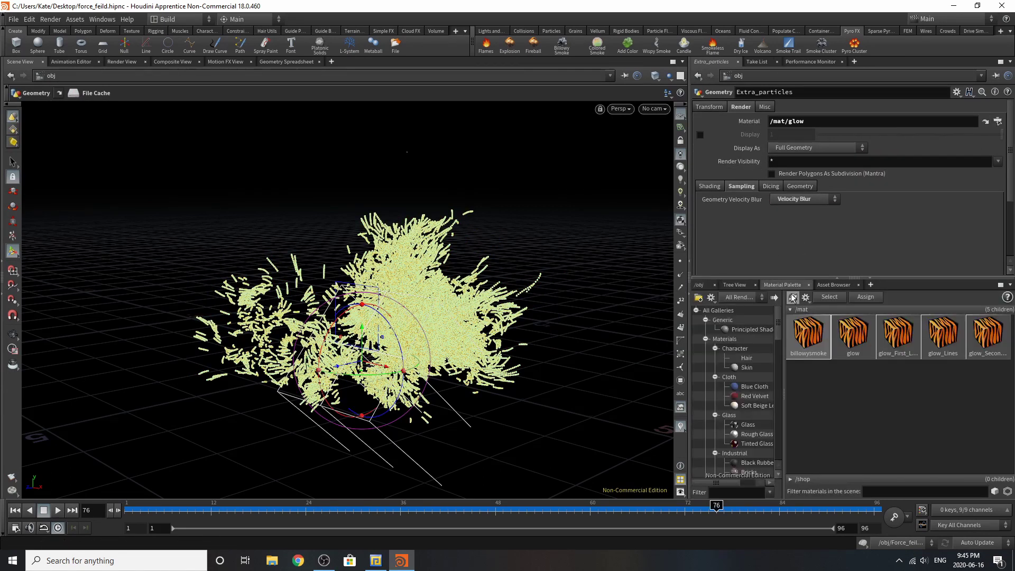
left_click(867, 352)
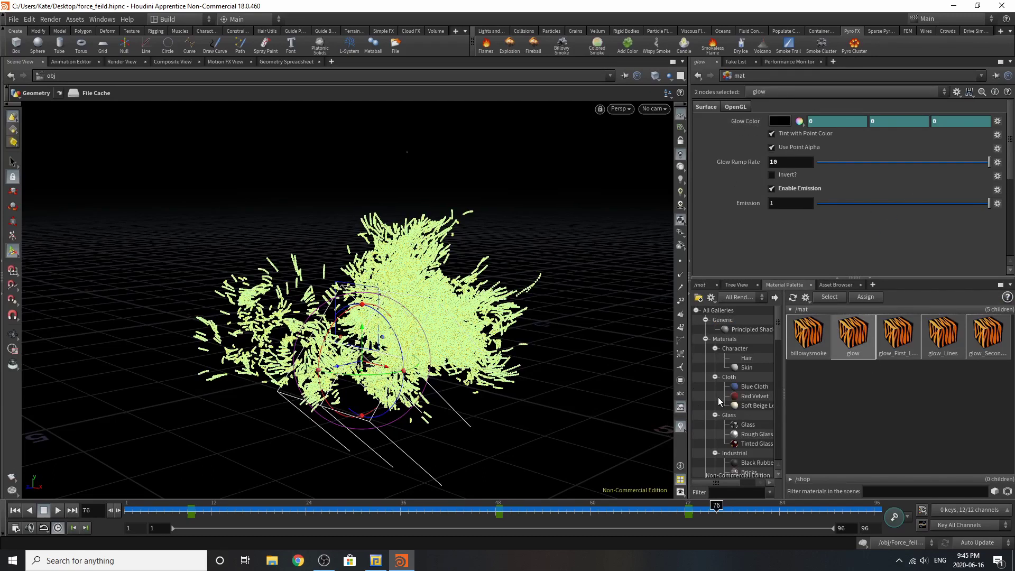
- Step back through the glow material's keyframes at frames 72, 48 and 9 to examine its Glow Color
left_click(700, 520)
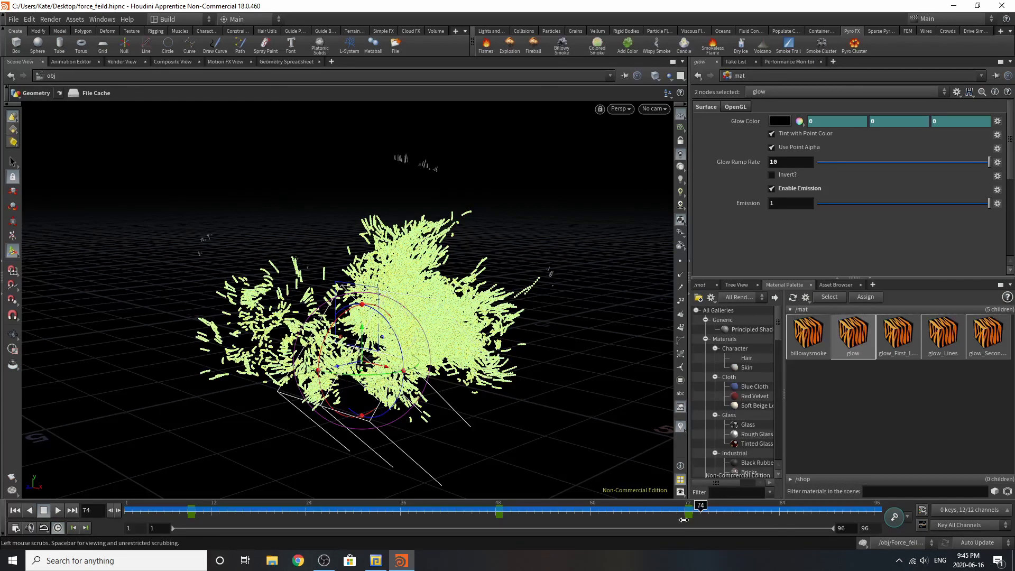
left_click(684, 520)
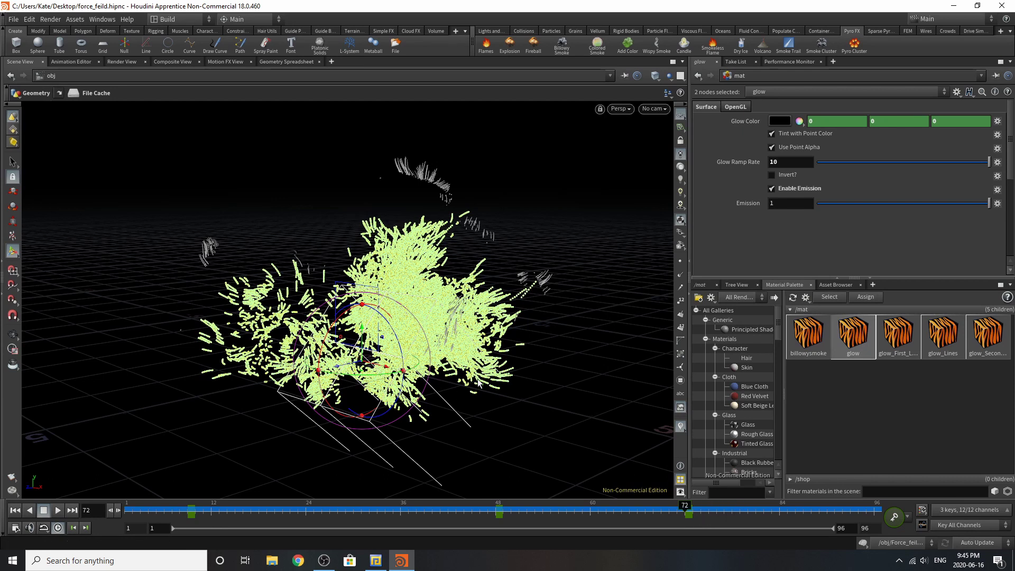
left_click(497, 518)
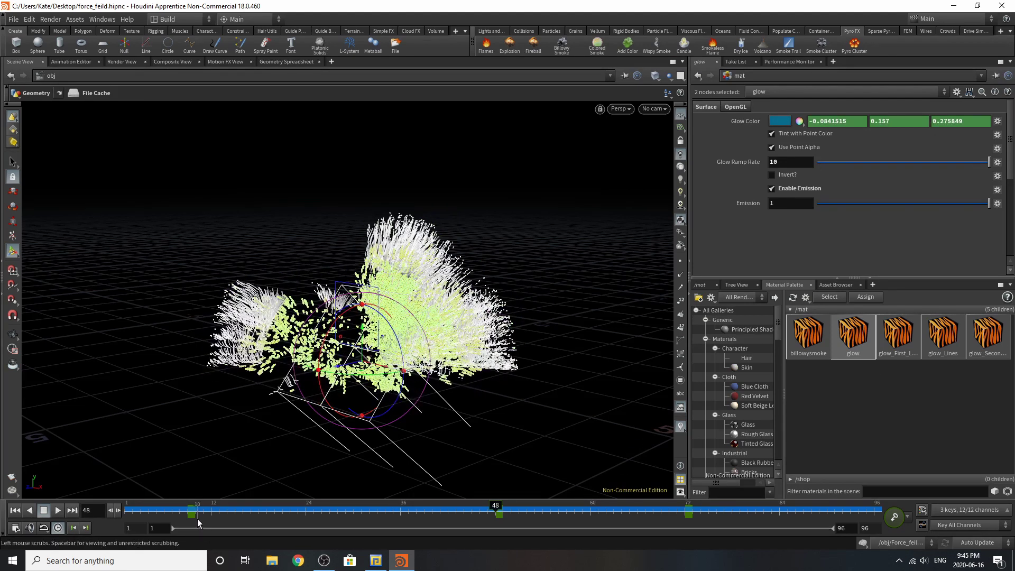
left_click(191, 521)
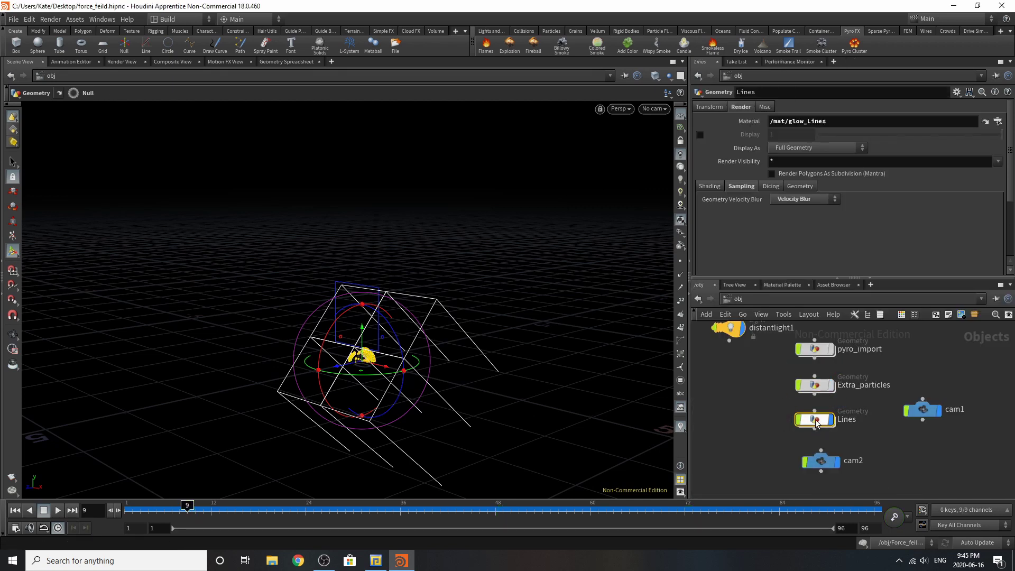
- Scrub through frames 29, 62 and 89 to examine how the Lines object develops
left_click(345, 509)
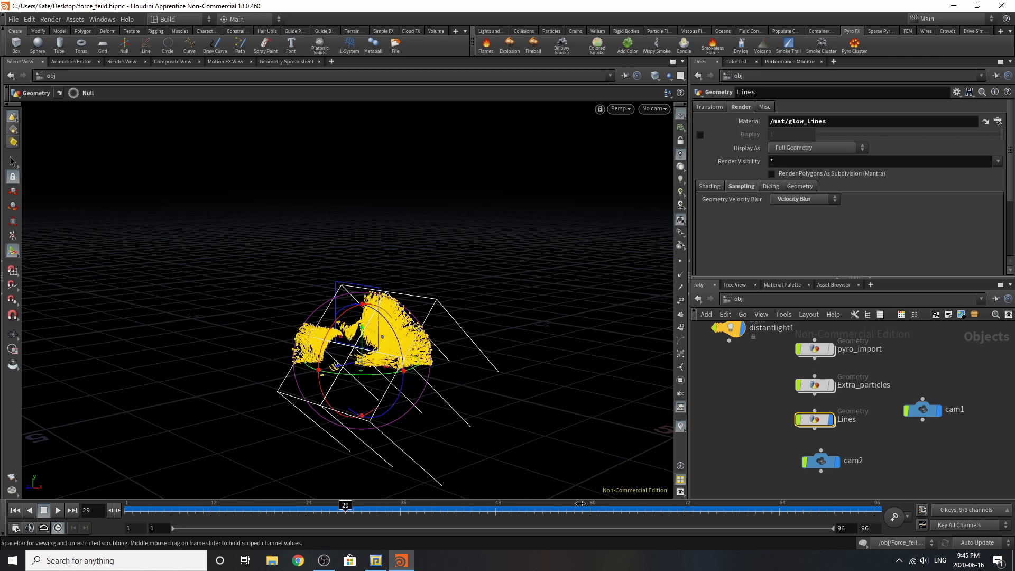
left_click(606, 509)
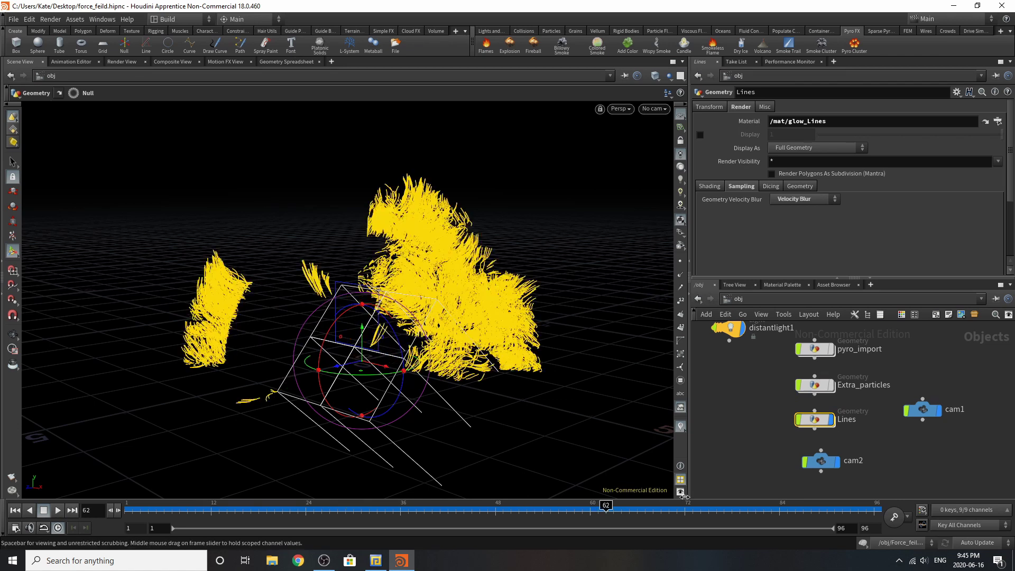
left_click(819, 508)
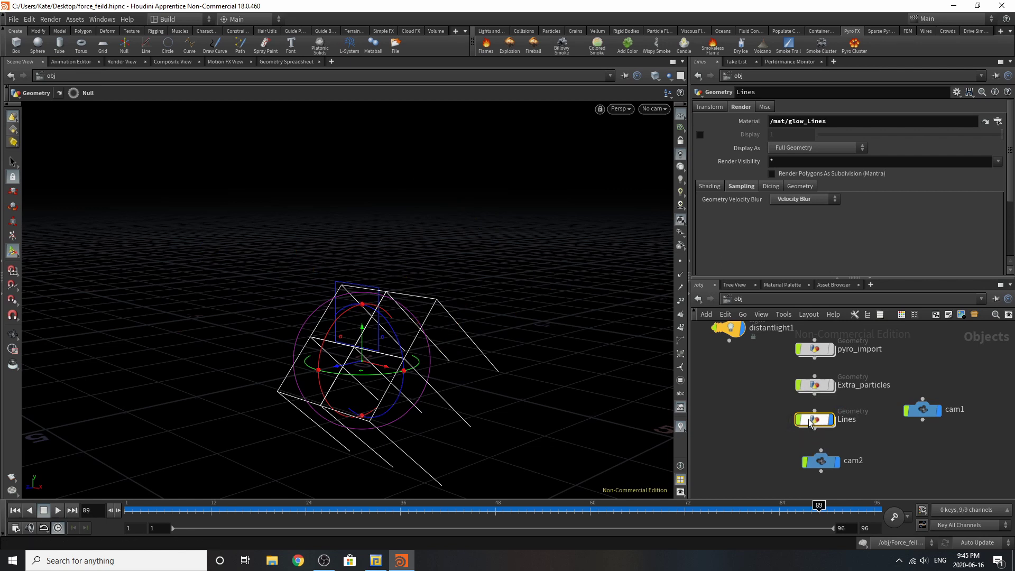
- Enter the Lines network, select object_merge1 and scrub to frame 61 to examine the merged lines
double_click(808, 421)
left_click(859, 353)
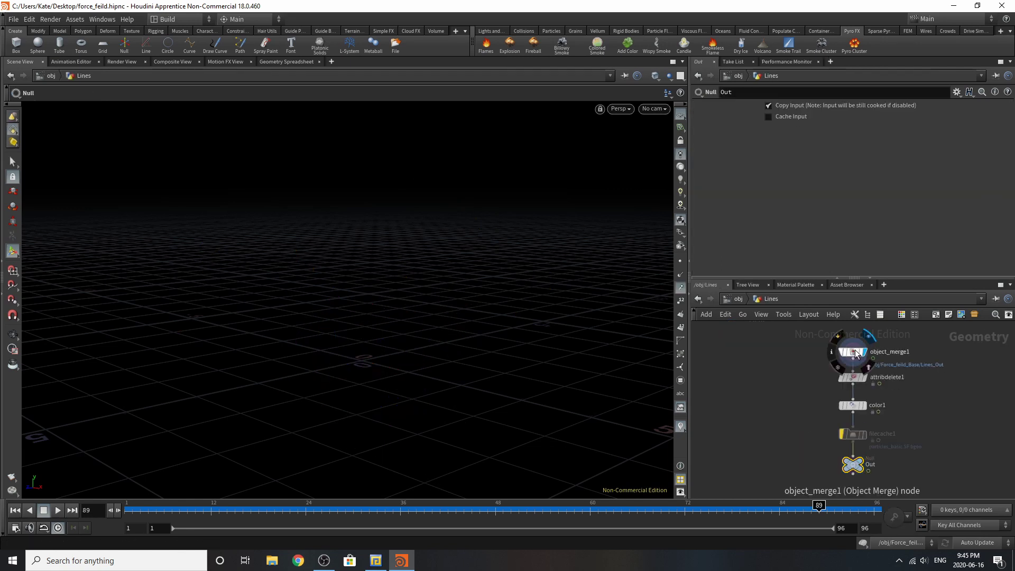
left_click(400, 509)
left_click(503, 511)
left_click(601, 510)
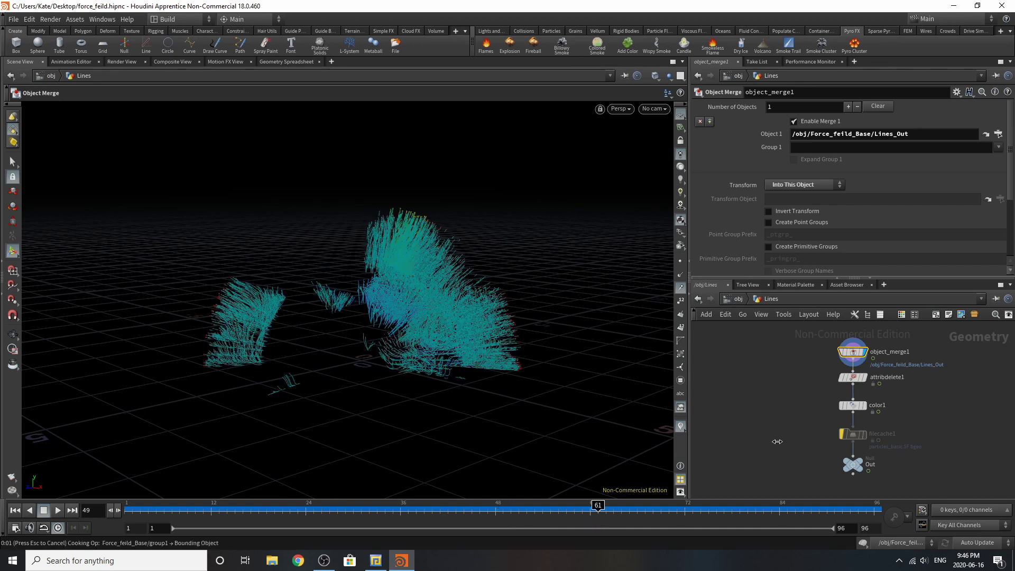
- Stop bypassing filecache1 in the Lines network, display it, and check frames 72 and 84
left_click(842, 434)
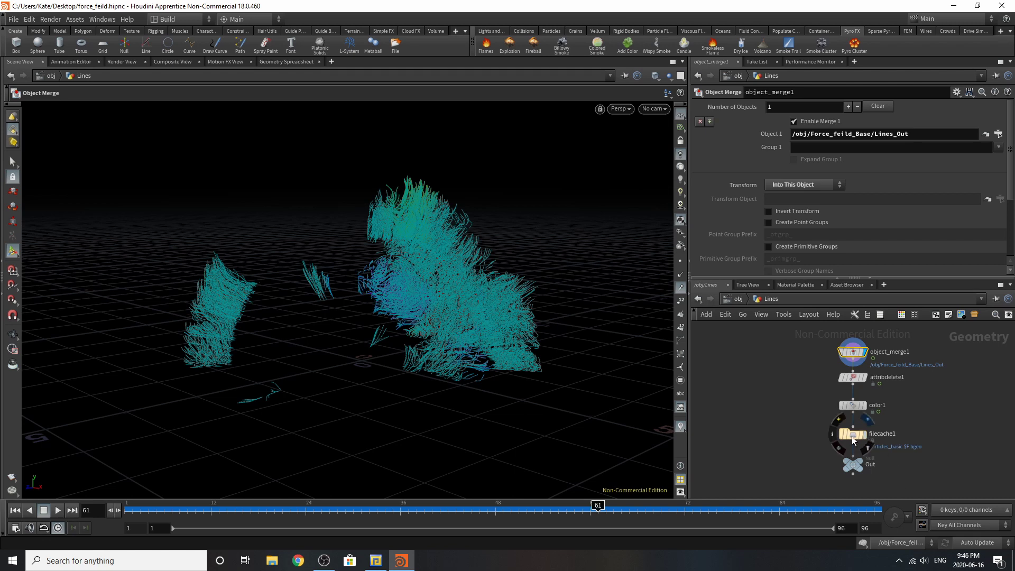
left_click(862, 434)
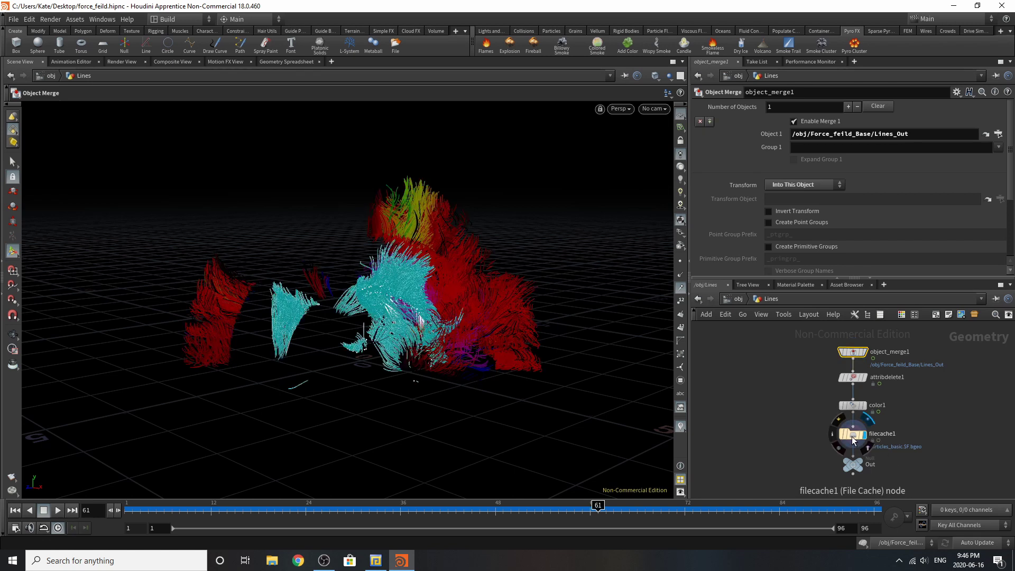
left_click(685, 510)
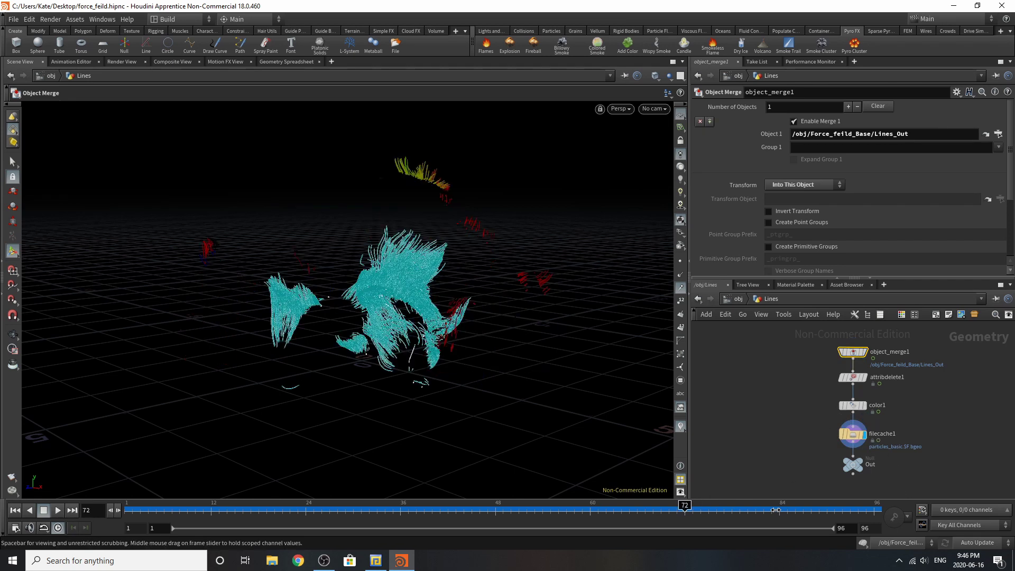
left_click(779, 510)
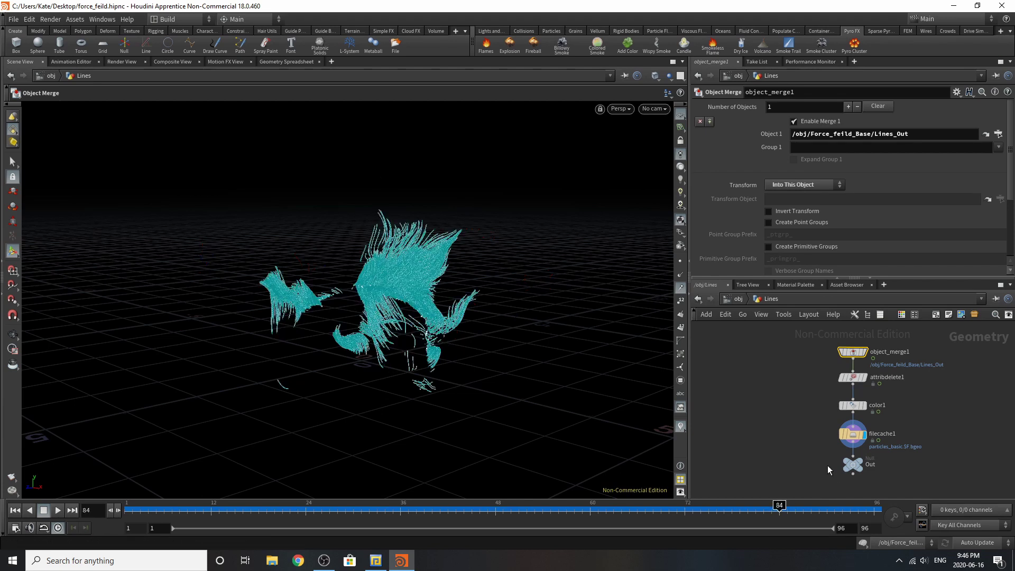
- Save filecache1's geometry for frames 1 to 96 to disk, and scrub to frame 65 to check the cached lines
left_click(854, 432)
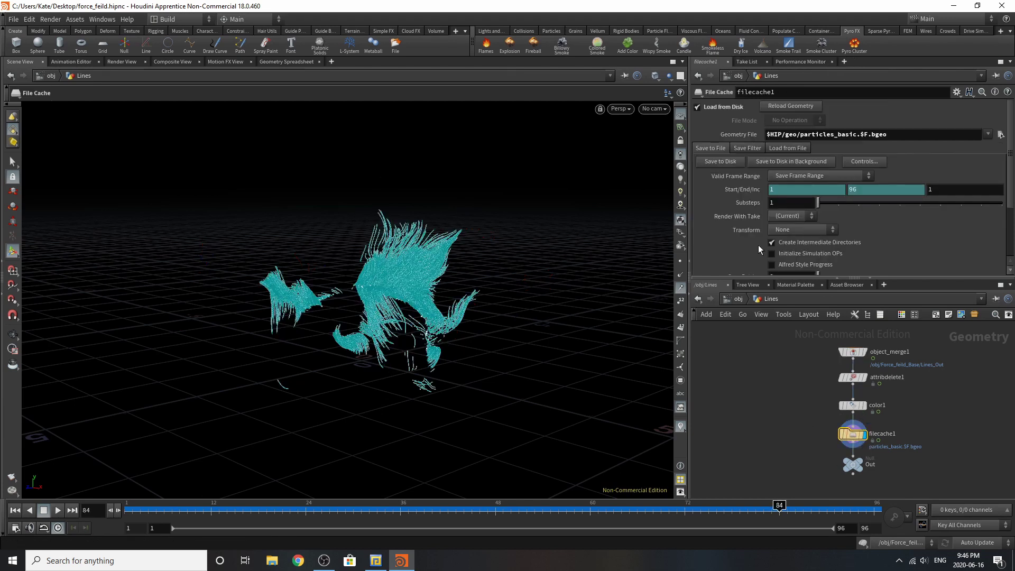
left_click(701, 161)
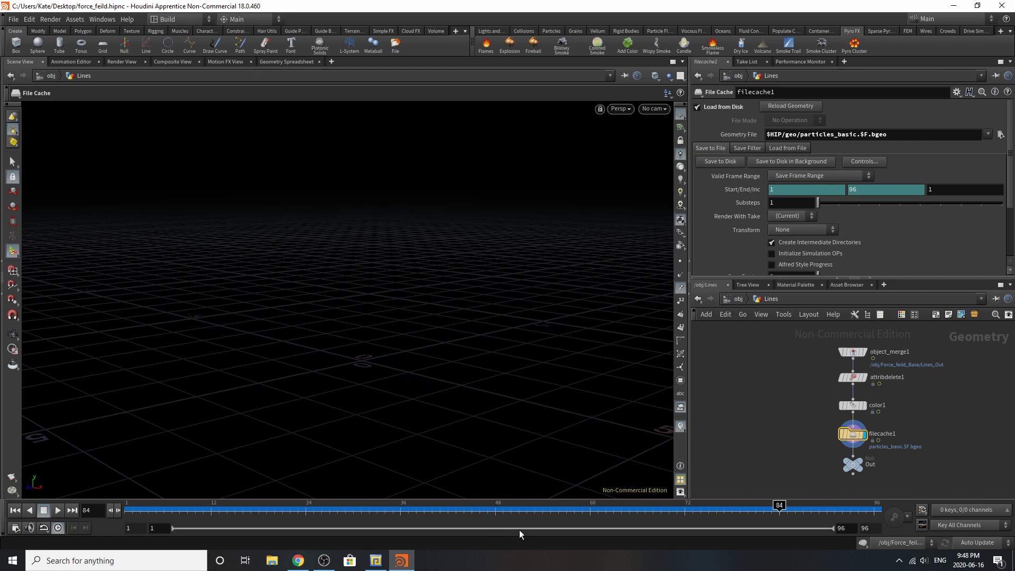
left_click(353, 509)
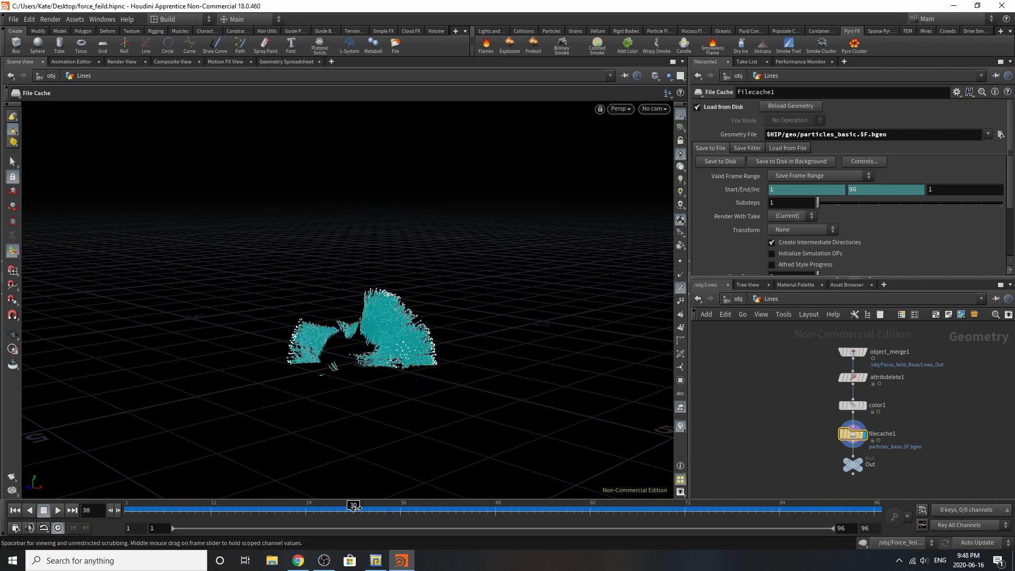
left_click(708, 509)
left_click_drag(711, 509, 629, 509)
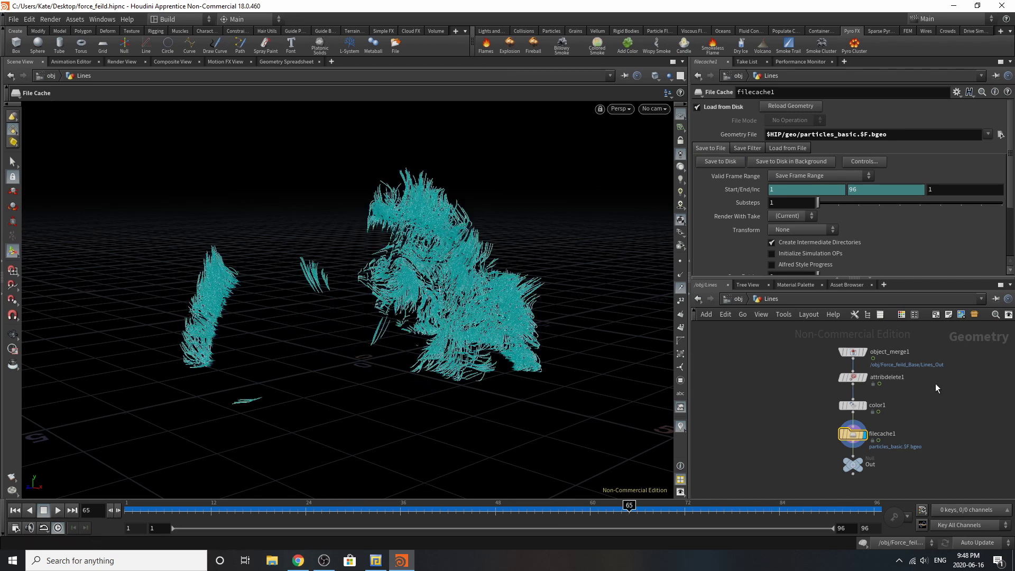
- Select color1 to examine its age ramp, turn off point trails in the viewport, and review the line colors up to frame 56
left_click(855, 406)
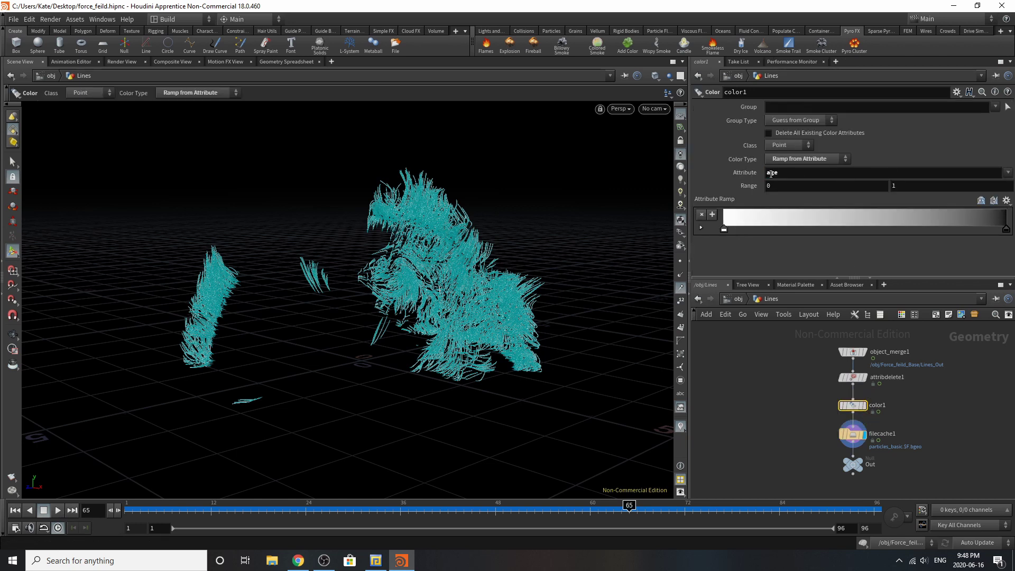
left_click(681, 287)
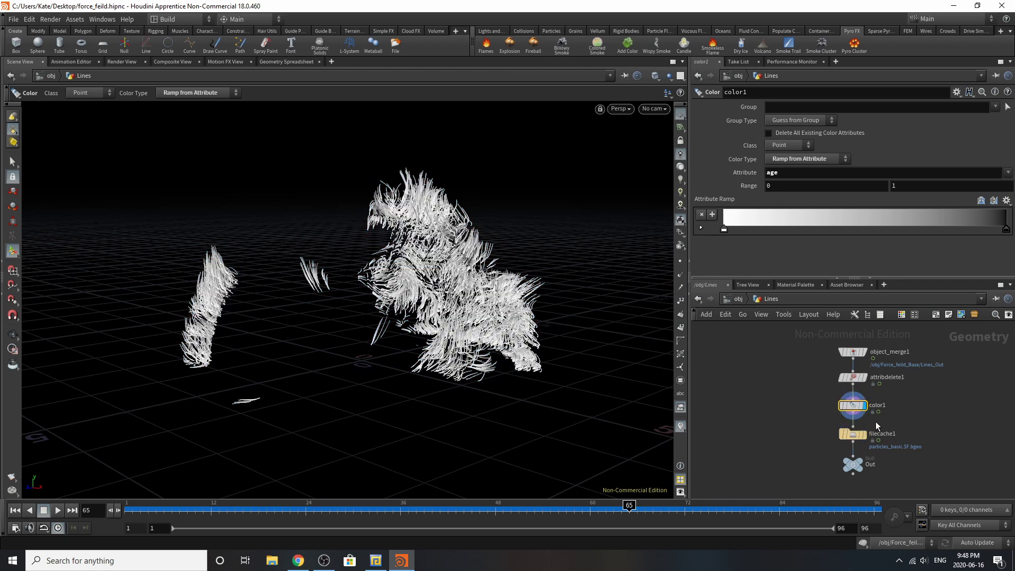
left_click(59, 509)
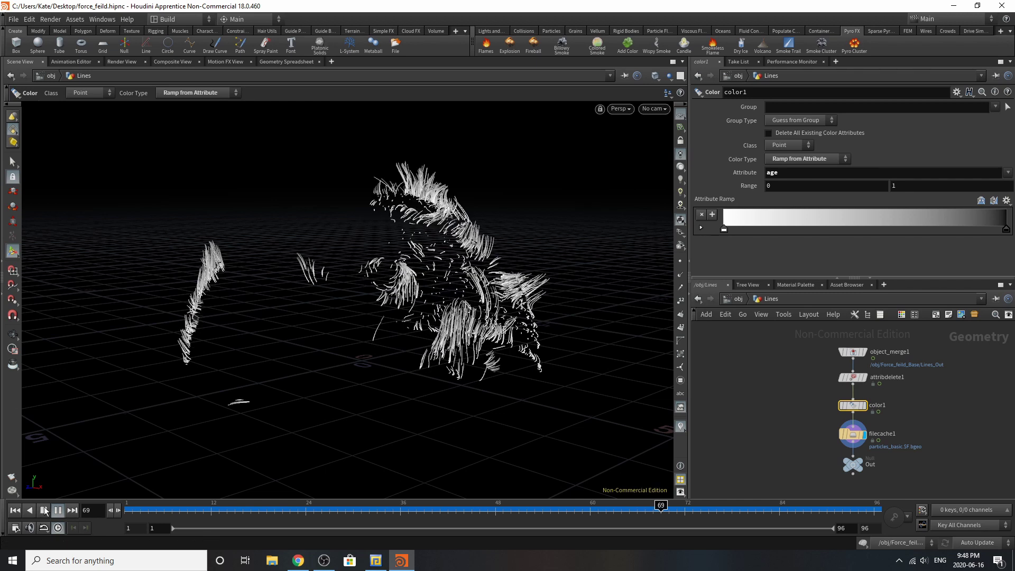
left_click(377, 510)
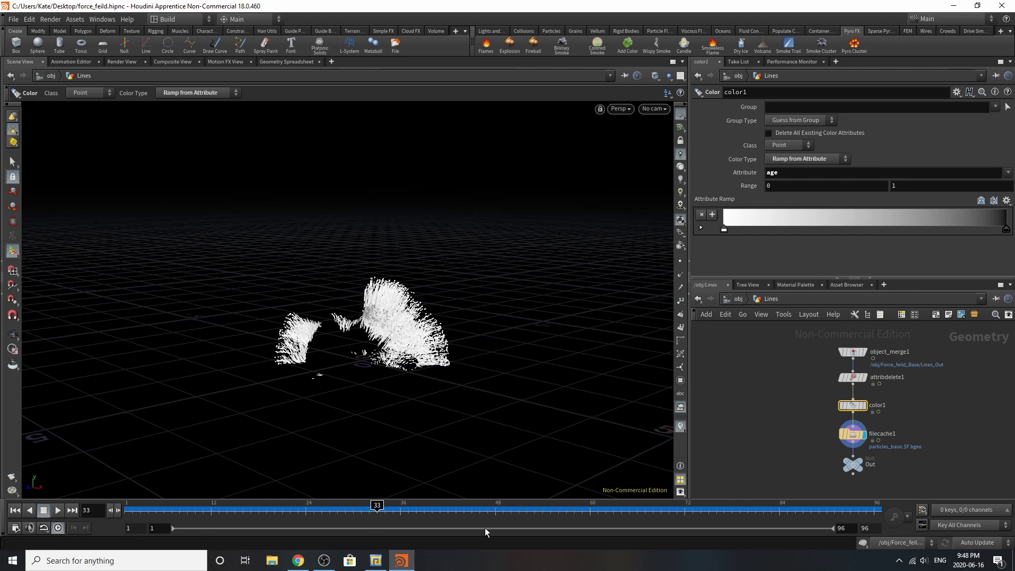
left_click(556, 510)
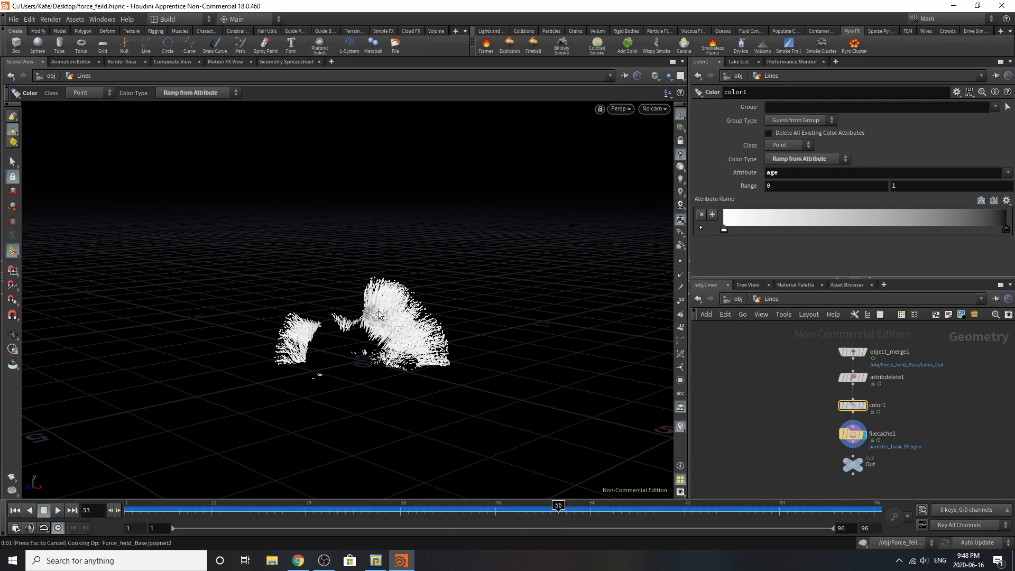
- Display the Out null, leave the Lines network, and select the glow_Lines material to examine its parameters
left_click(852, 464)
left_click(737, 299)
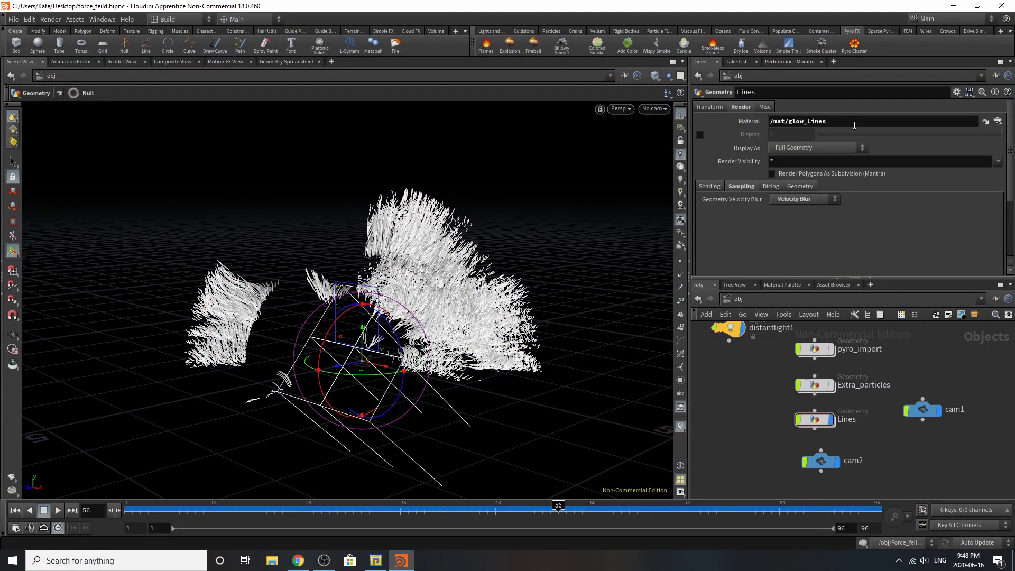
left_click(782, 284)
left_click(944, 349)
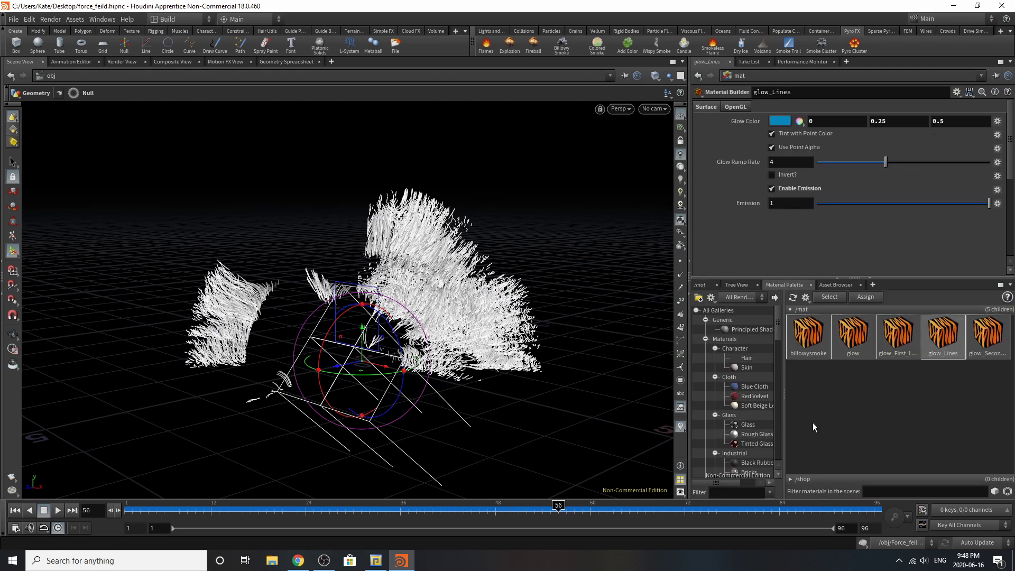
- Return to the object level and turn on the display of Extra_particles, pyro_import, Second_Layer and First_Layer alongside Lines
left_click(700, 284)
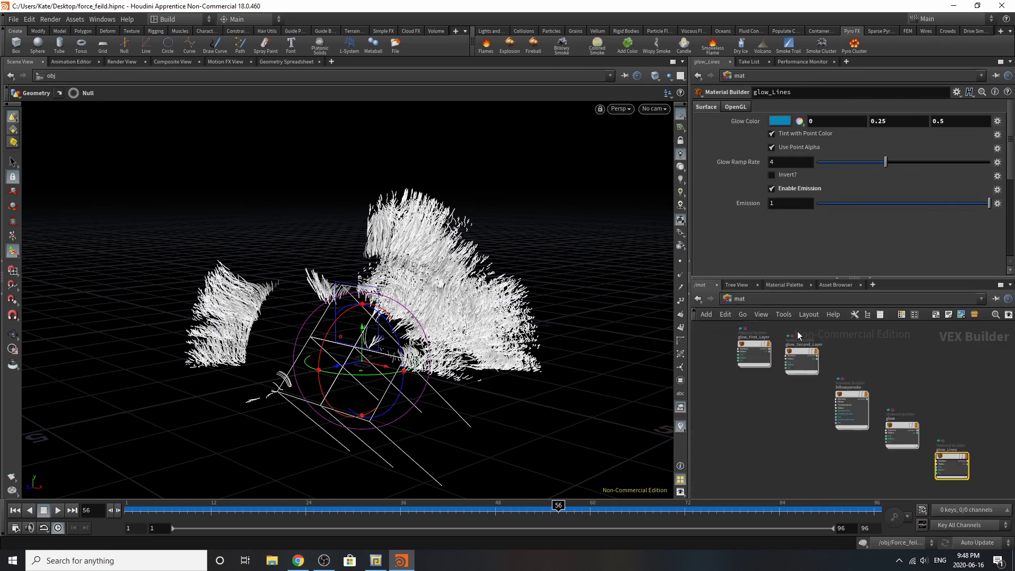
left_click(789, 299)
left_click(820, 352)
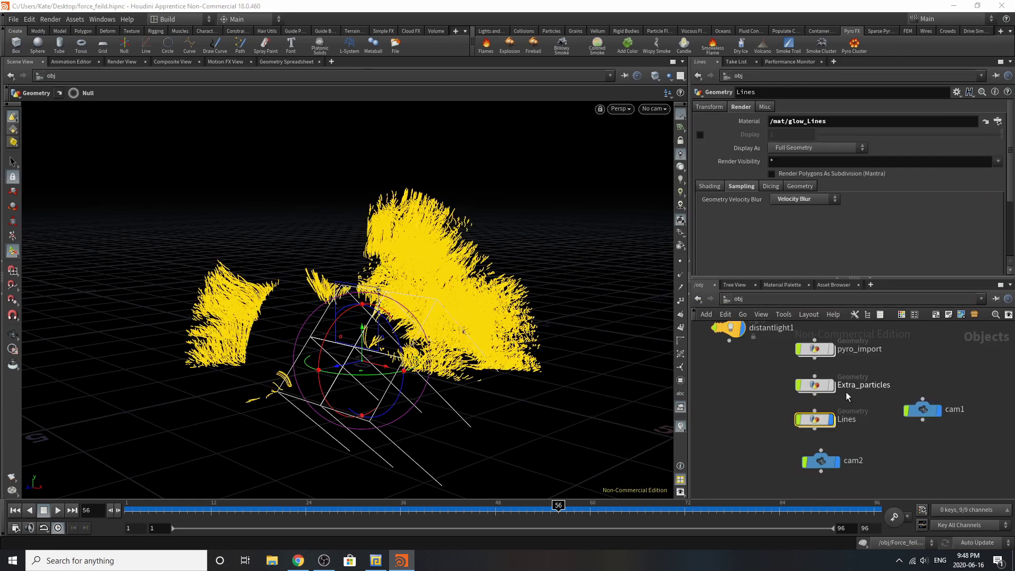
scroll(846, 402, "down", 1)
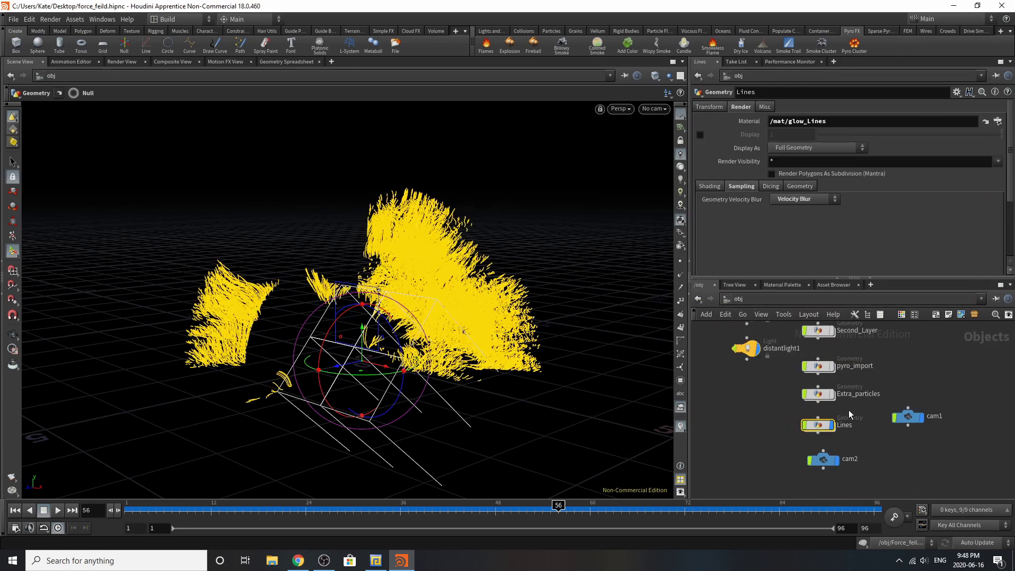
left_click(838, 366)
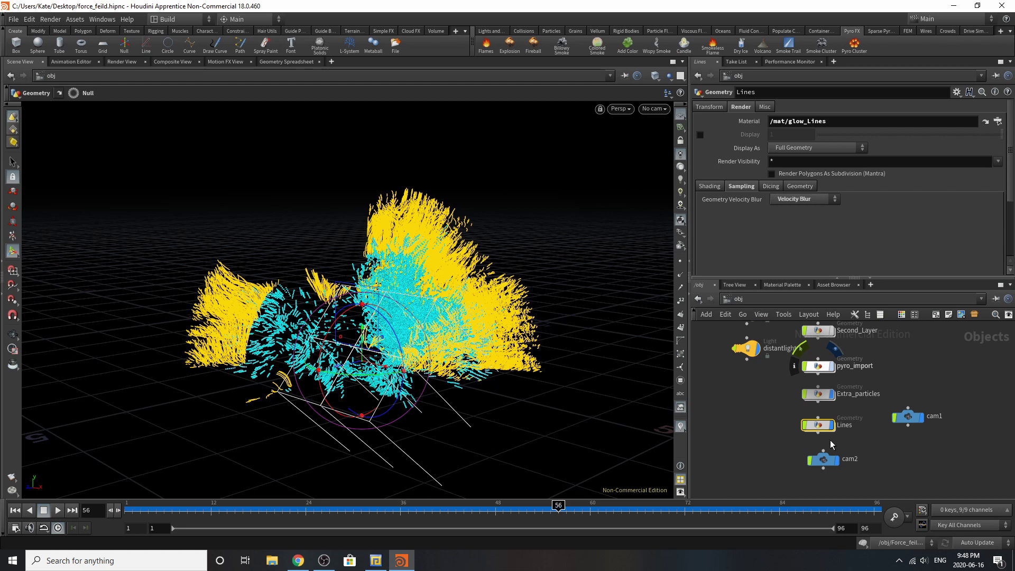
scroll(839, 362, "down", 1)
scroll(840, 334, "up", 2)
left_click(832, 336)
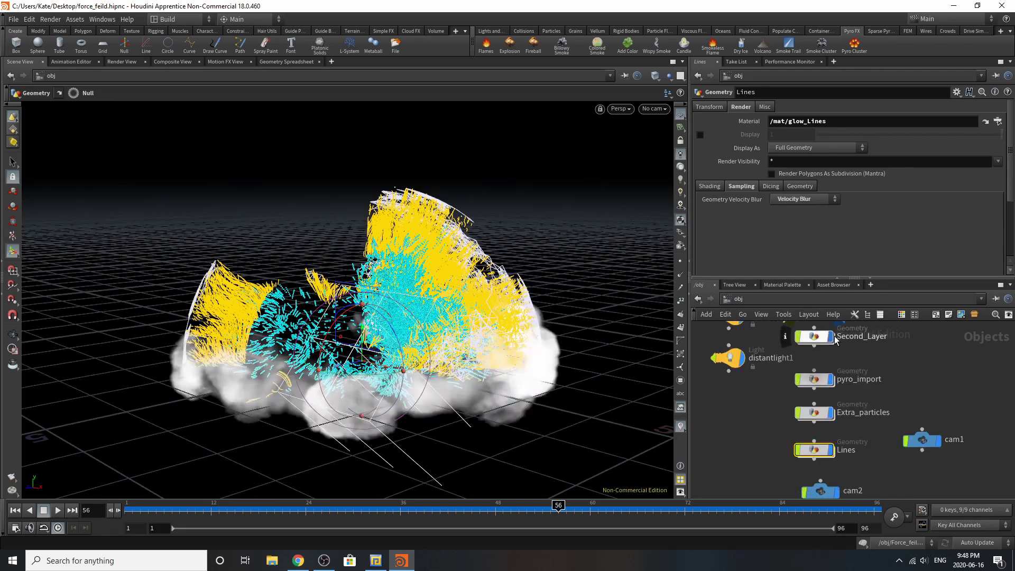
scroll(834, 344, "down", 2)
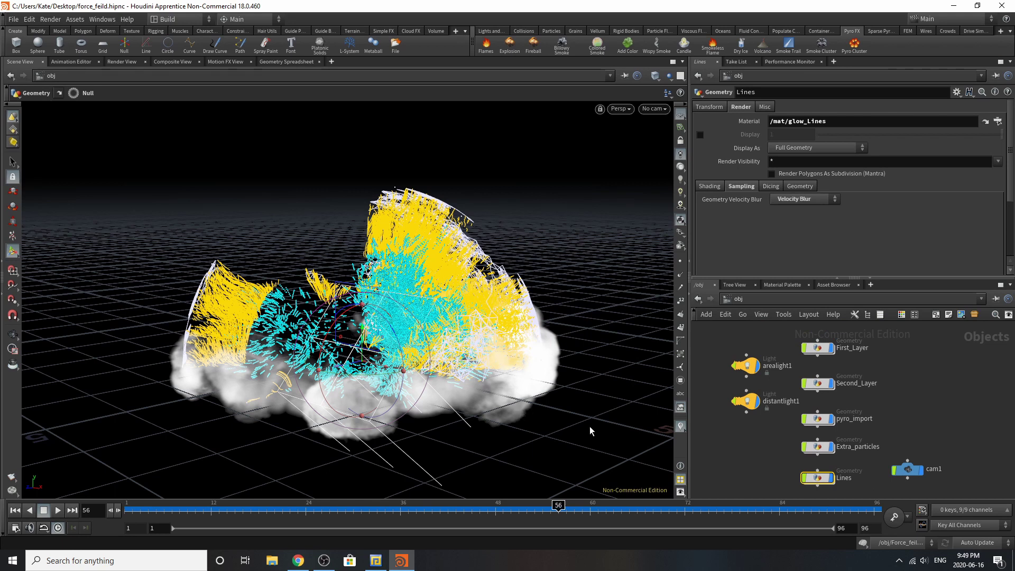
- Render frame 56 through /obj/cam2 in the Render View using /out/mantra_ipr, and examine the combined force field up close
left_click(117, 60)
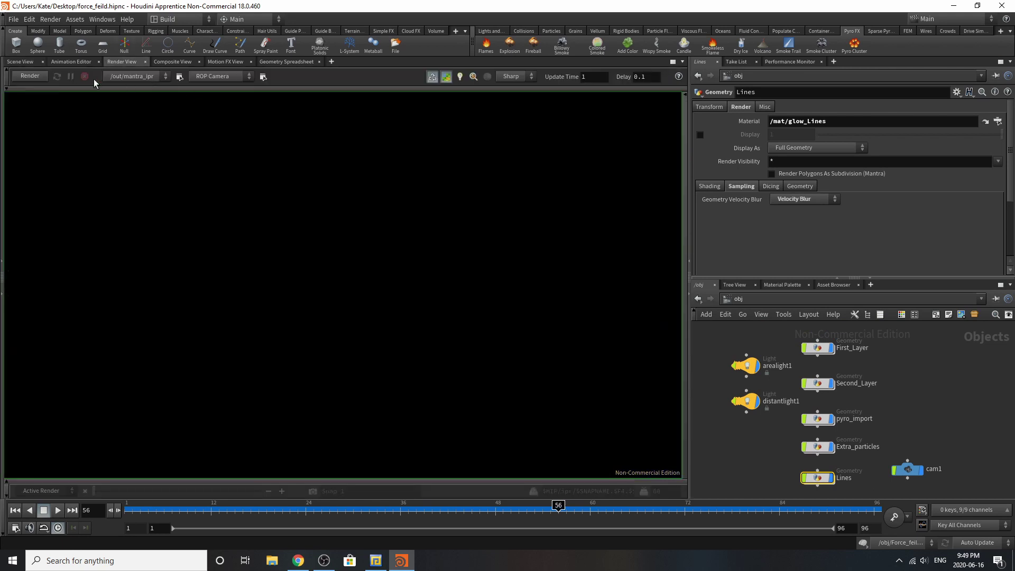
left_click(212, 77)
left_click(212, 115)
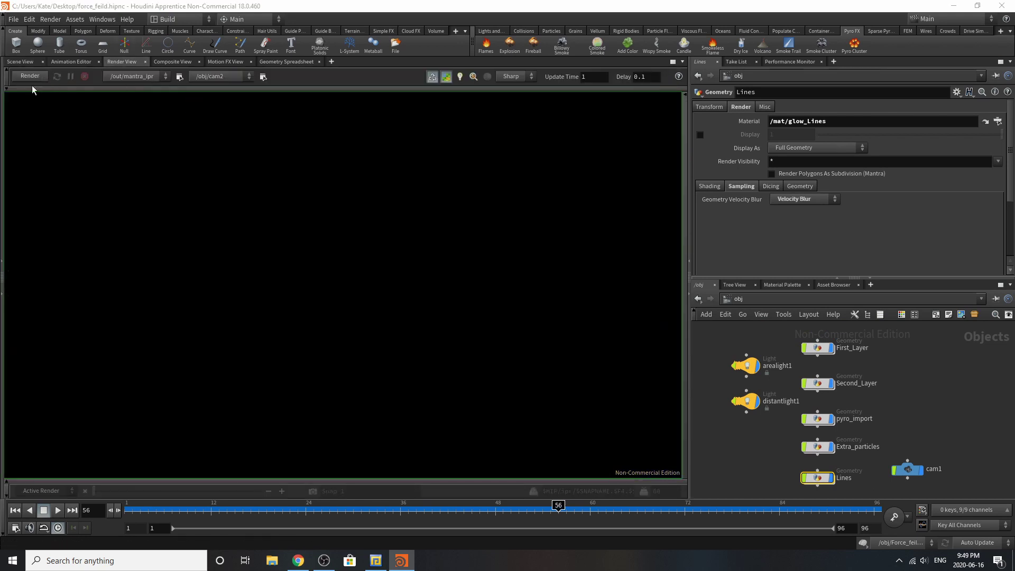
left_click(30, 77)
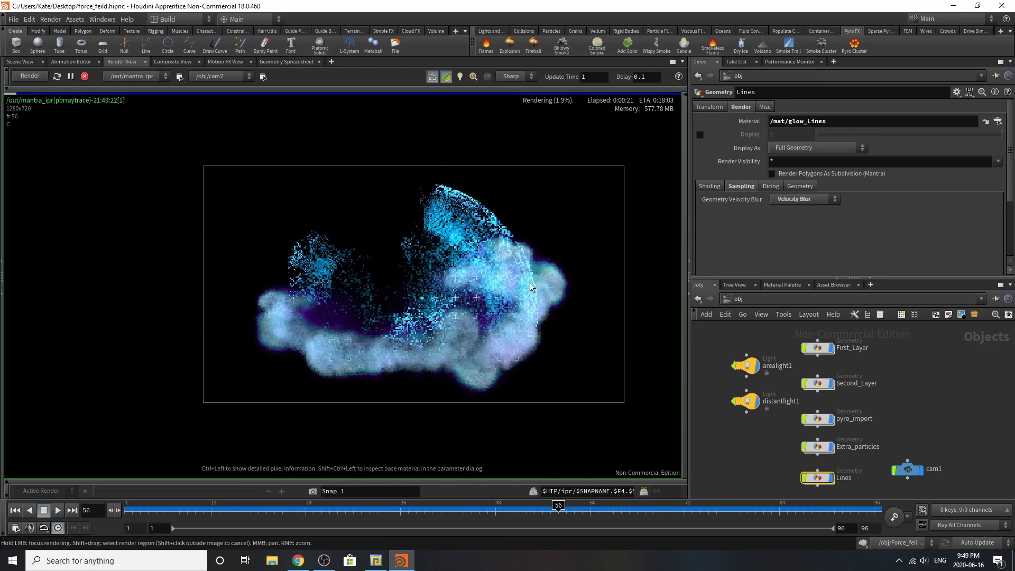
mouse_move(448, 179)
left_mouse_down()
mouse_move(407, 166)
mouse_move(479, 204)
mouse_move(530, 265)
mouse_move(391, 301)
left_mouse_up()
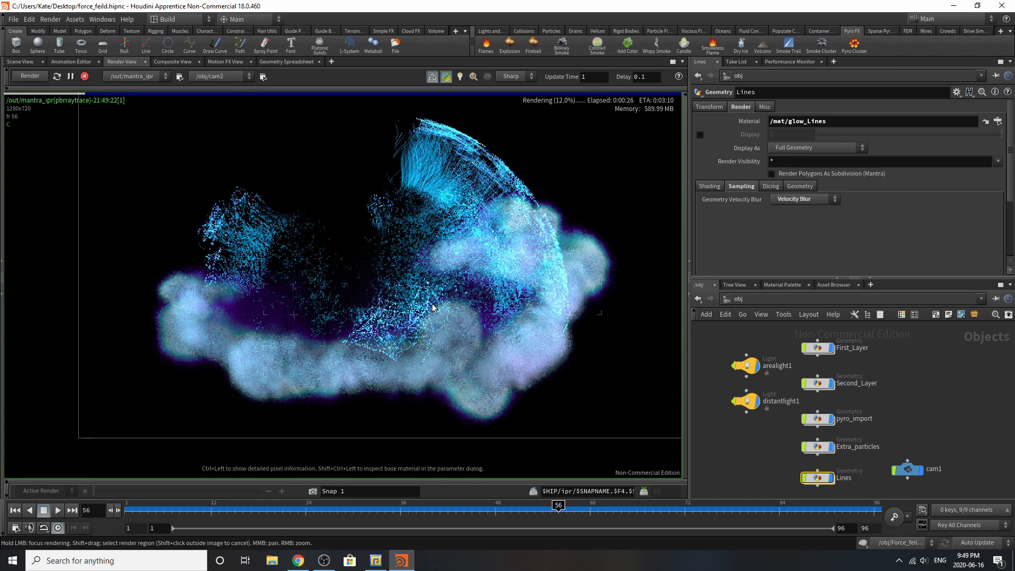